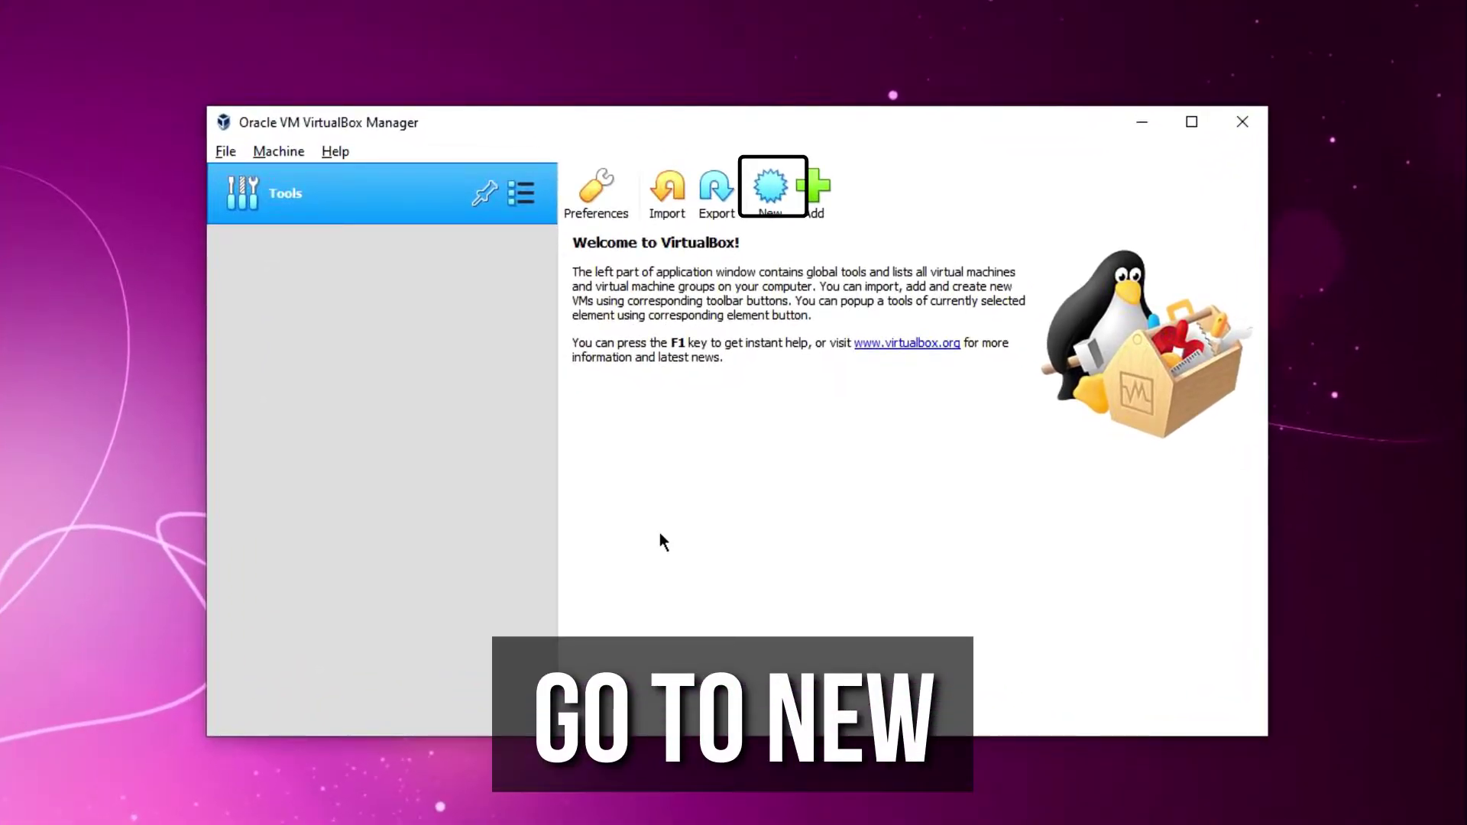
Start a new virtual machine named 'Ubuntu 20.04' with version Ubuntu (64-bit).
{"action": "left_click", "coordinate": [772, 195]}
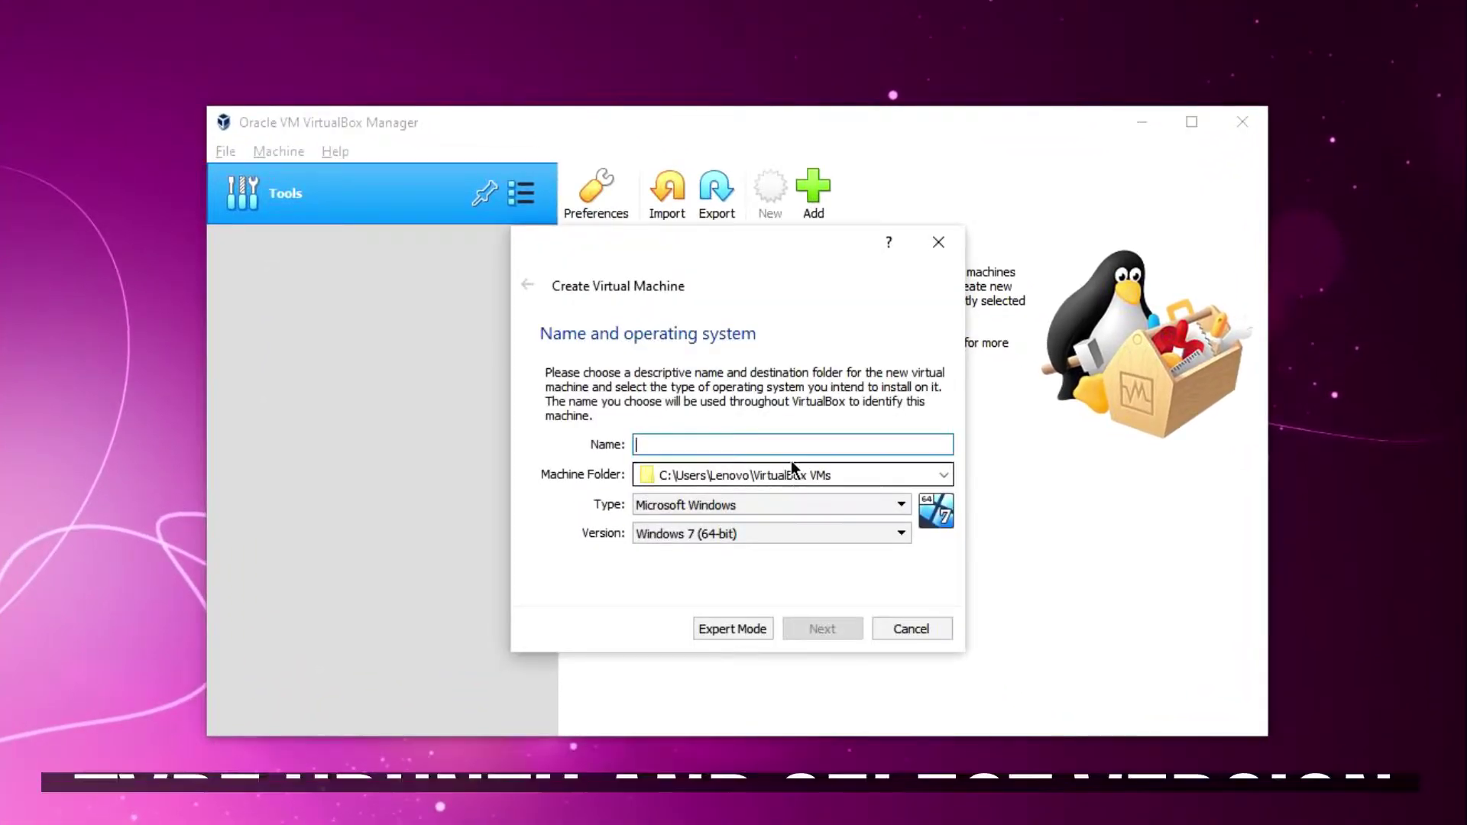
{"action": "type", "text": "Ubuntu"}
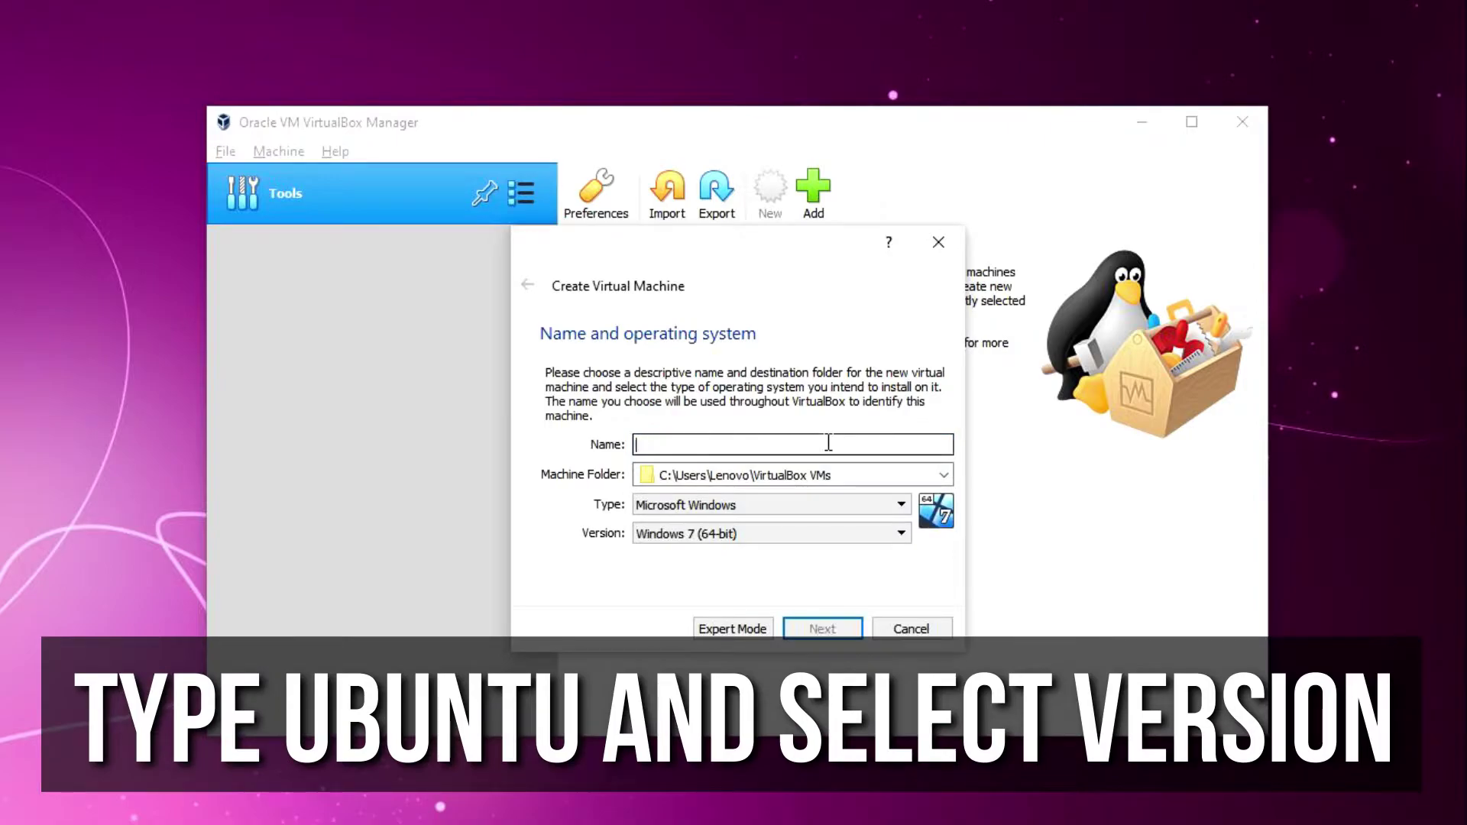
{"action": "type", "text": " 20.04"}
{"action": "left_click", "coordinate": [841, 532]}
{"action": "scroll", "coordinate": [823, 610], "scroll_direction": "up", "scroll_amount": 2}
{"action": "scroll", "coordinate": [809, 611], "scroll_direction": "down", "scroll_amount": 3}
{"action": "left_click", "coordinate": [793, 623]}
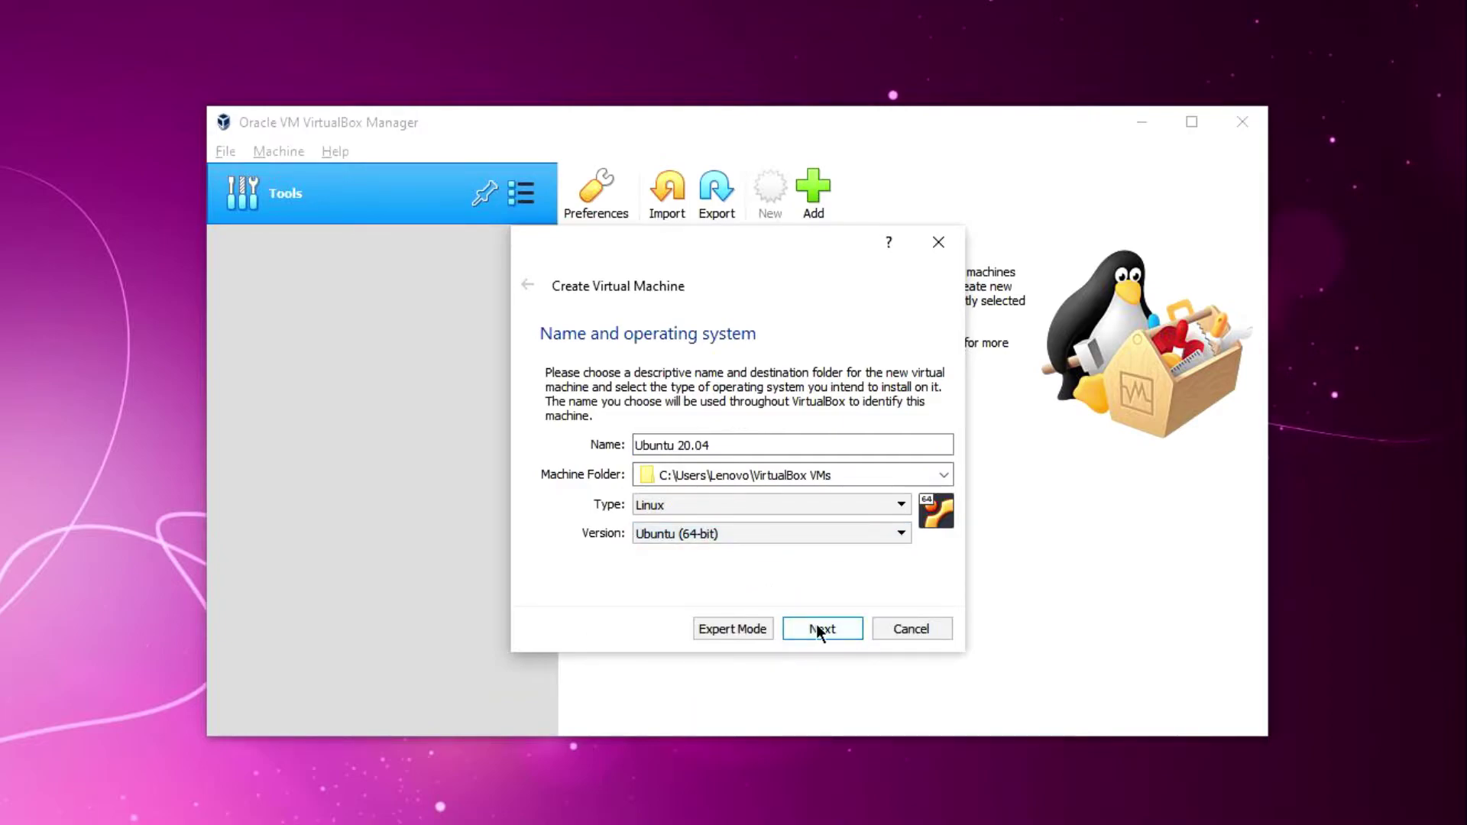
Allocate 5201 MB of memory to the machine.
{"action": "left_click", "coordinate": [816, 625]}
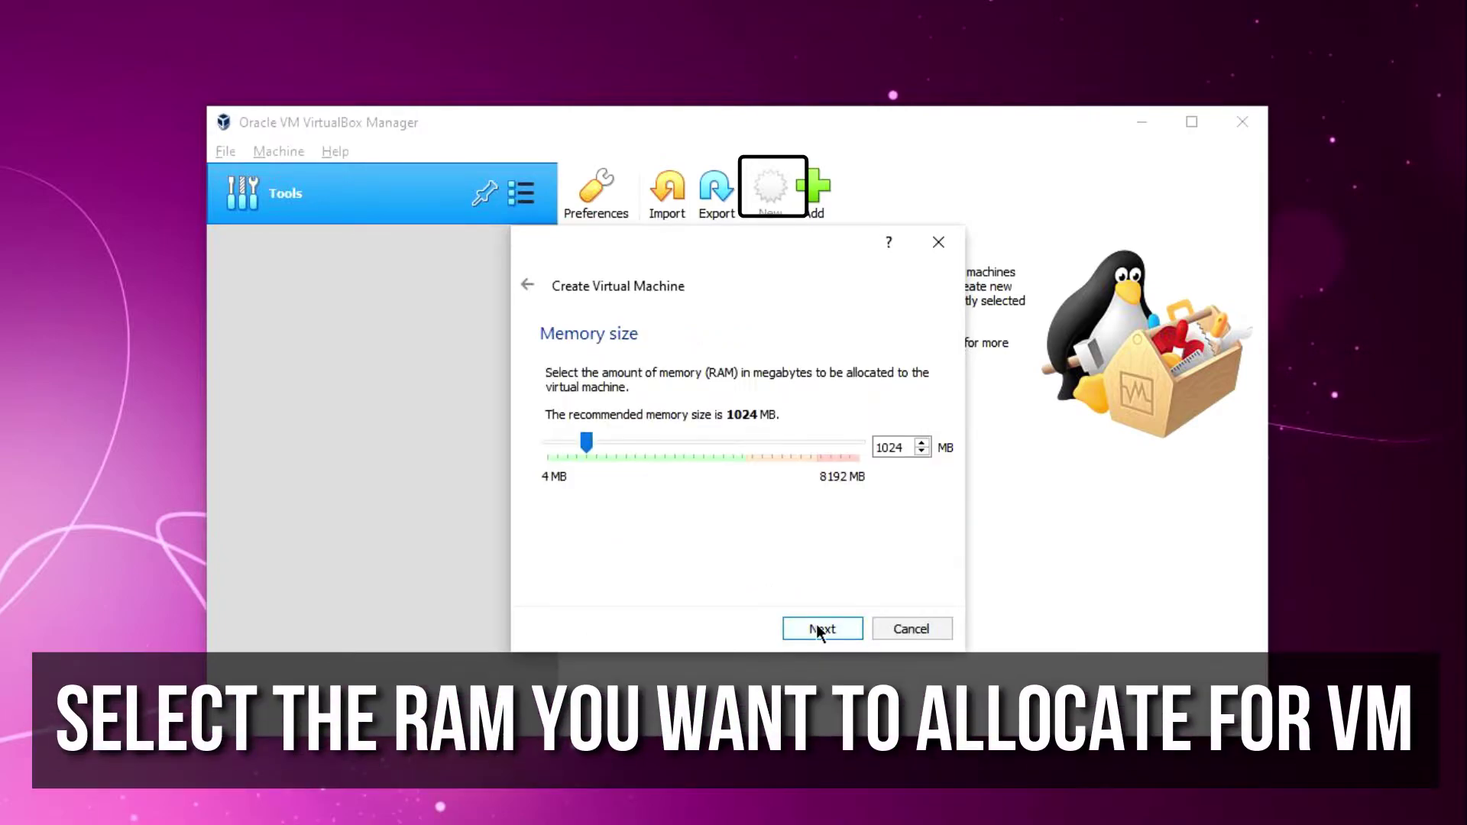
{"action": "left_click_drag", "start_coordinate": [585, 443], "coordinate": [746, 451]}
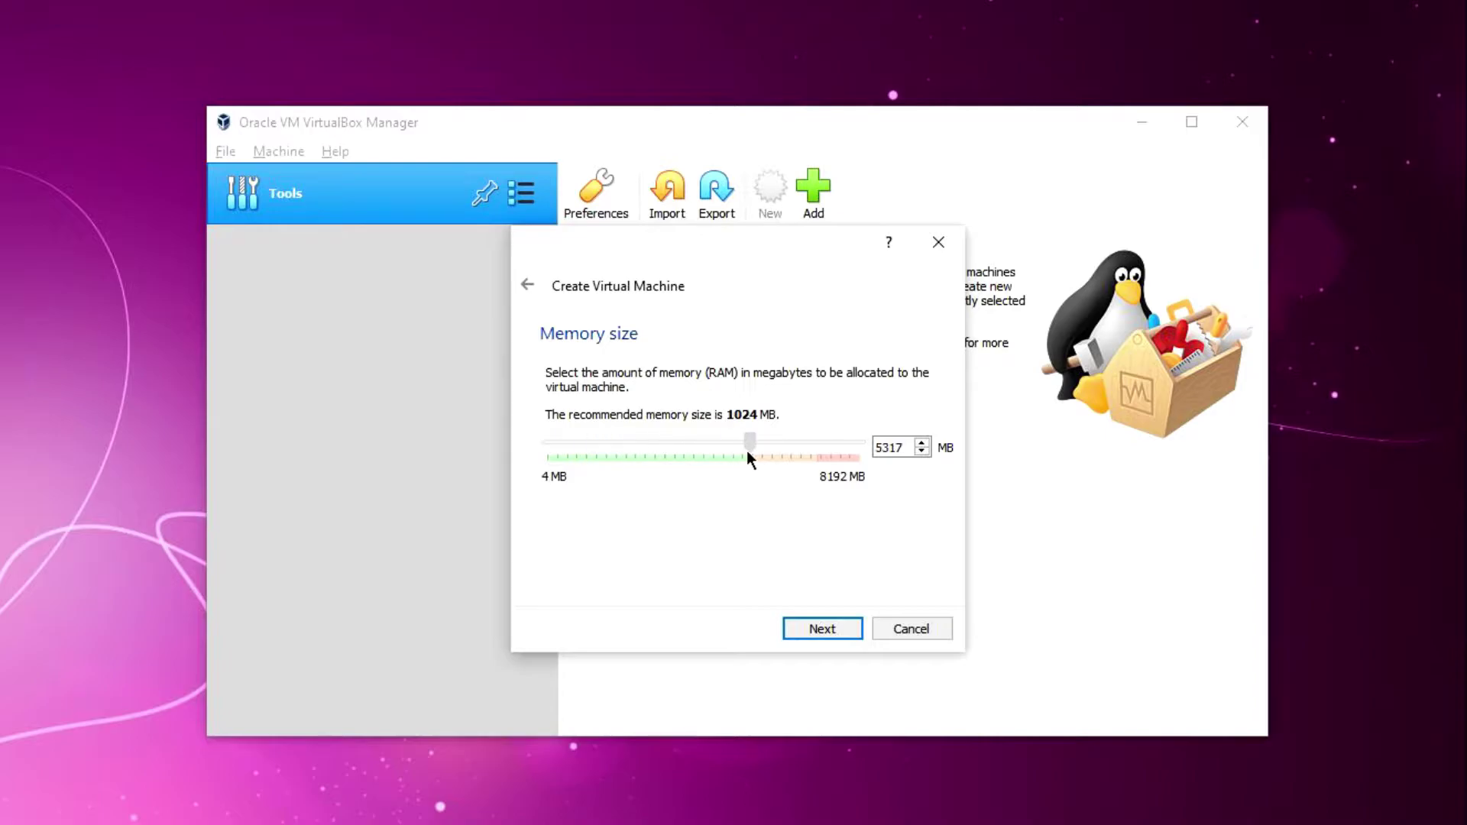
{"action": "left_click", "coordinate": [815, 630]}
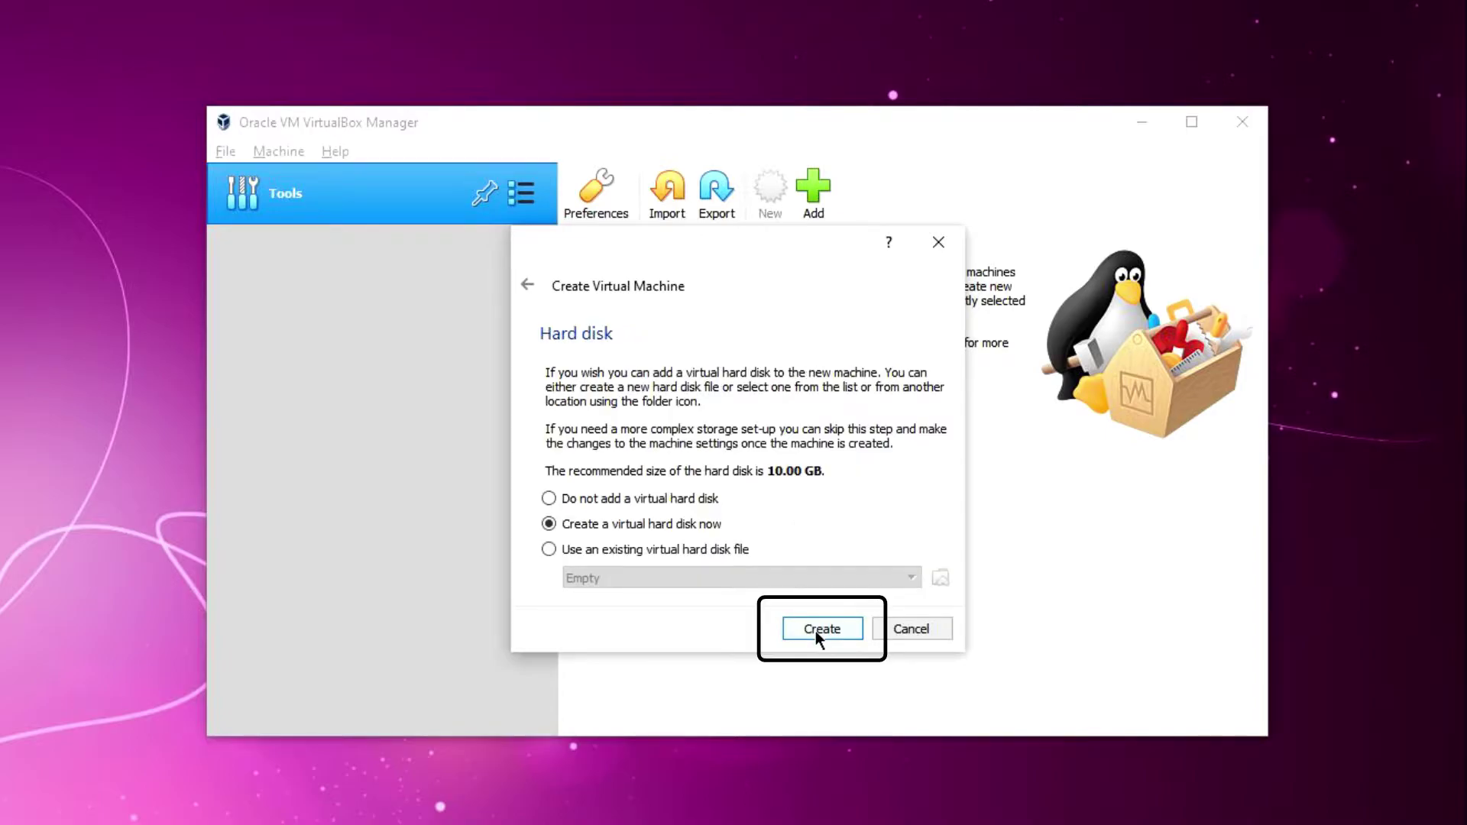
Create a dynamically allocated 21.22 GB VDI virtual hard disk for the machine.
{"action": "left_click", "coordinate": [815, 631]}
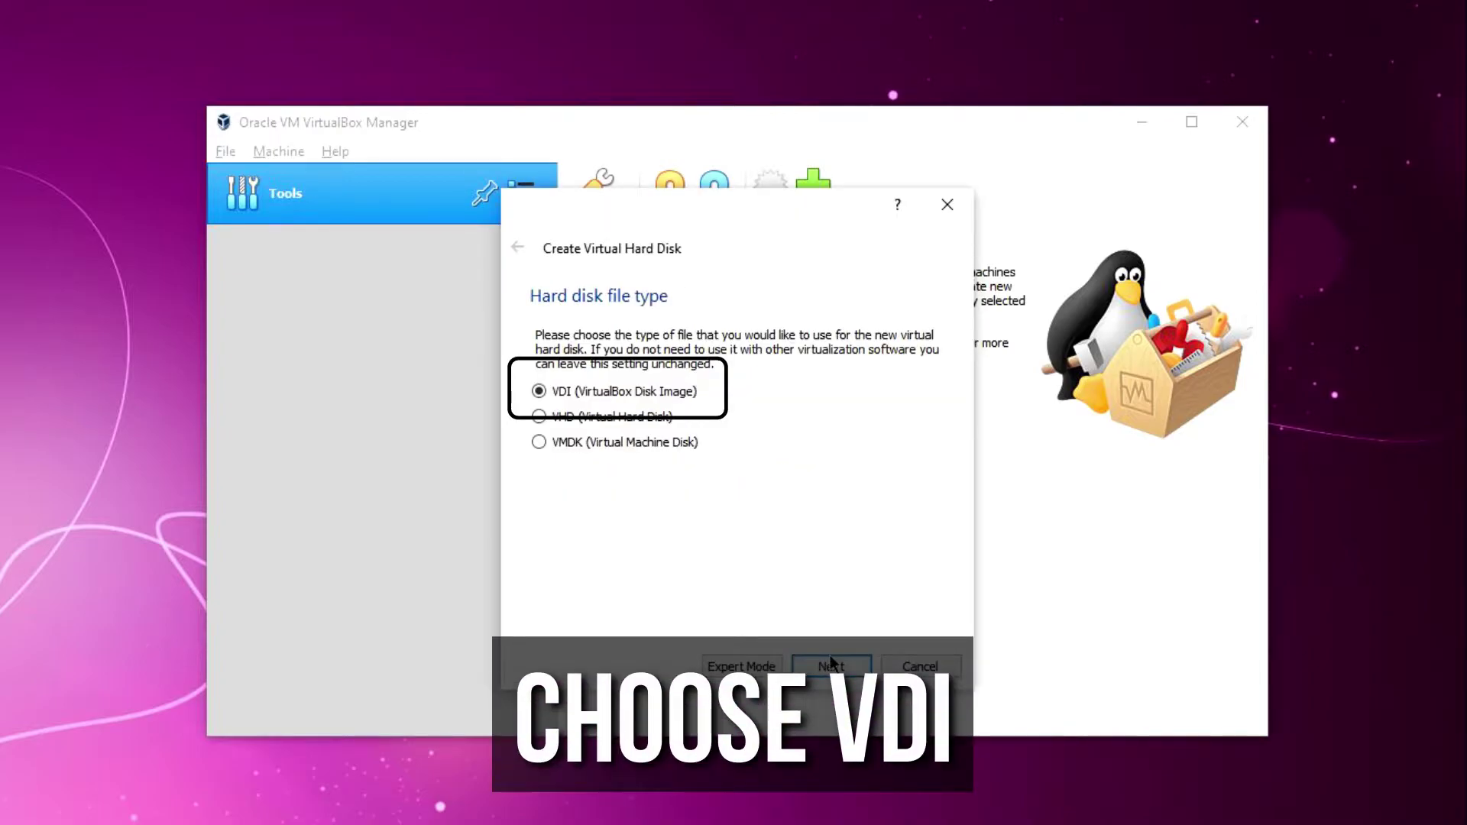
{"action": "left_click", "coordinate": [832, 667]}
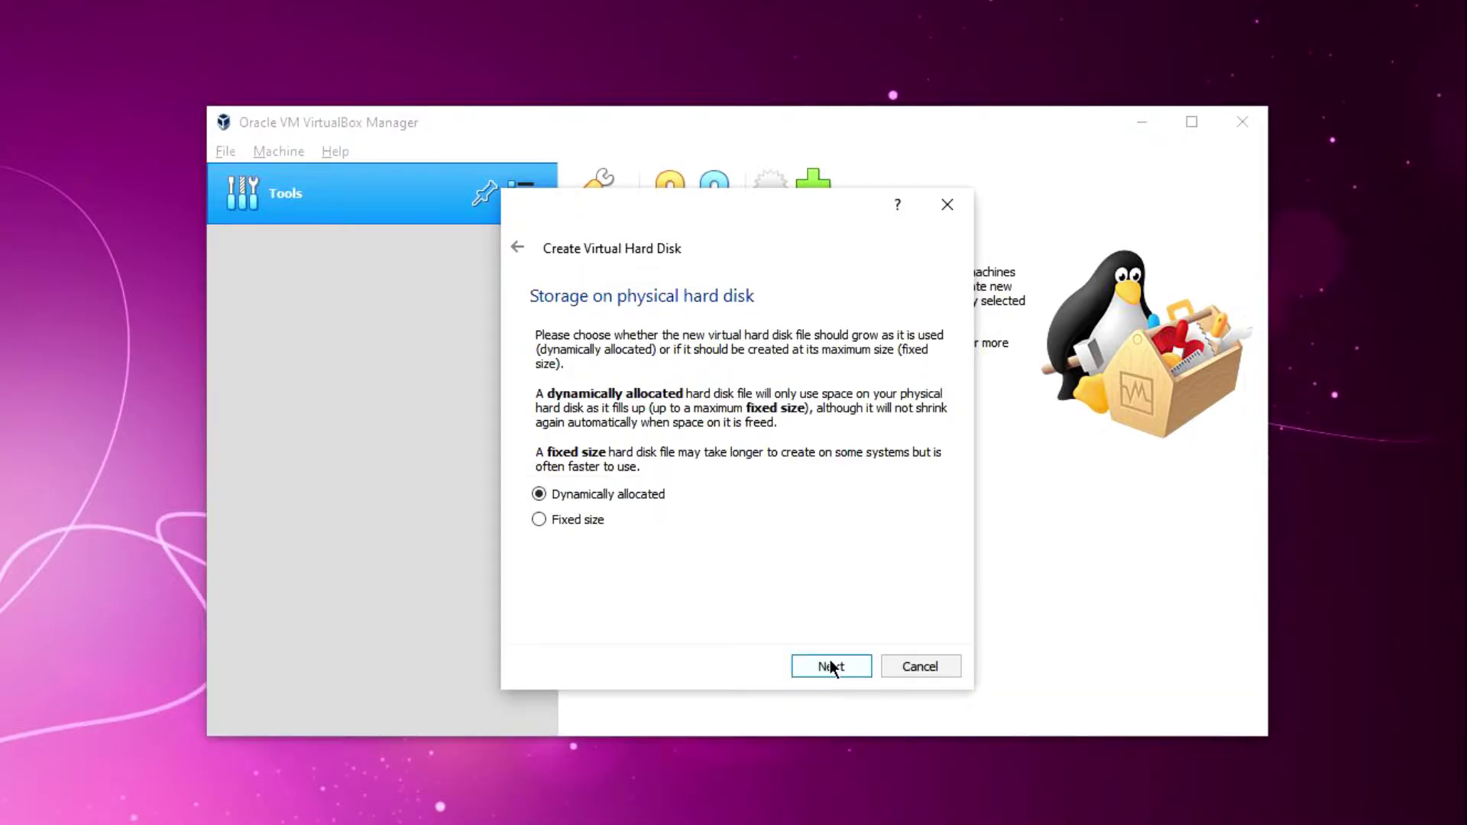
{"action": "left_click", "coordinate": [832, 667]}
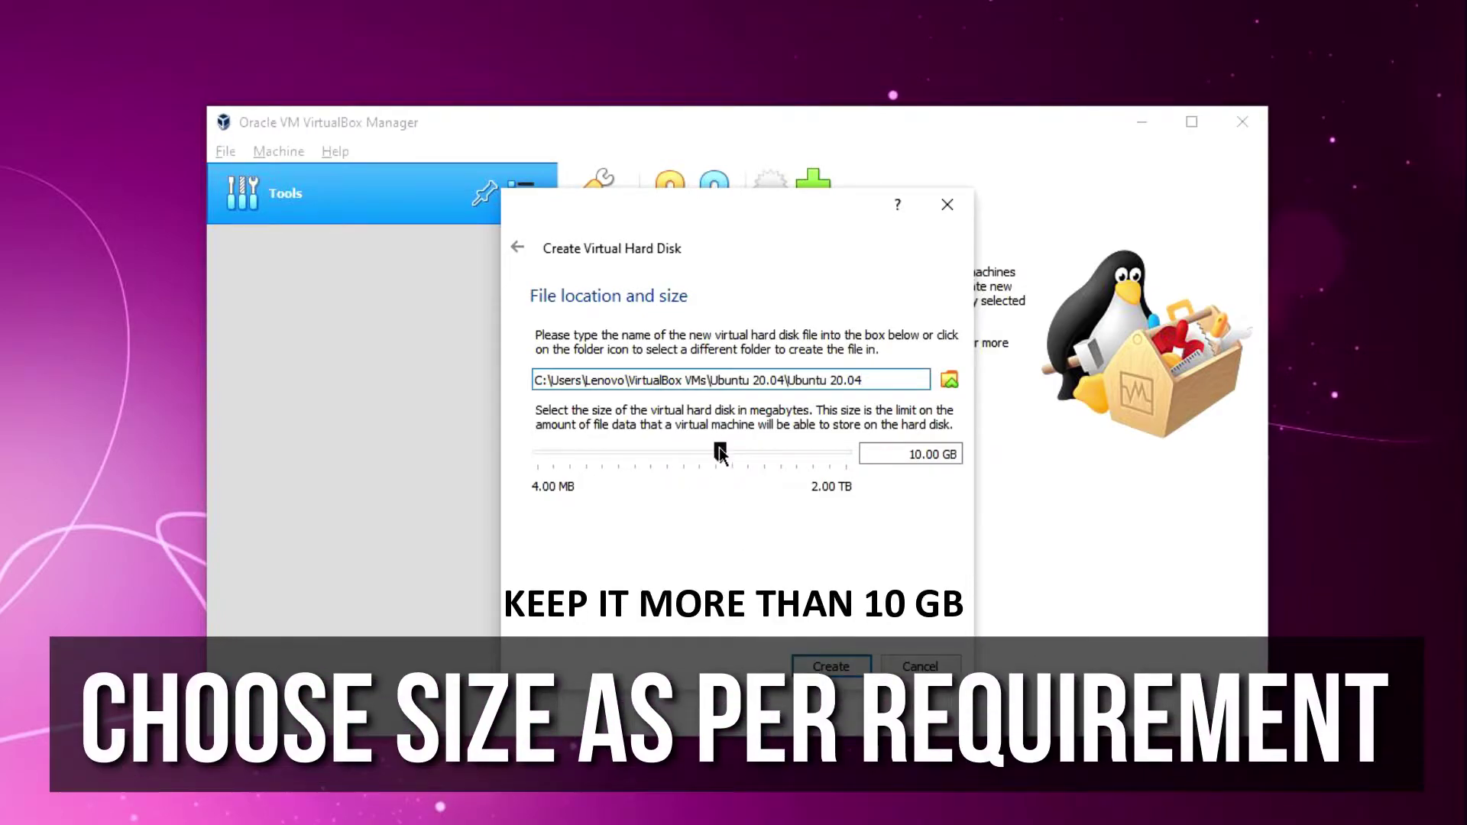
{"action": "left_click_drag", "start_coordinate": [729, 451], "coordinate": [738, 450]}
{"action": "left_click", "coordinate": [832, 667]}
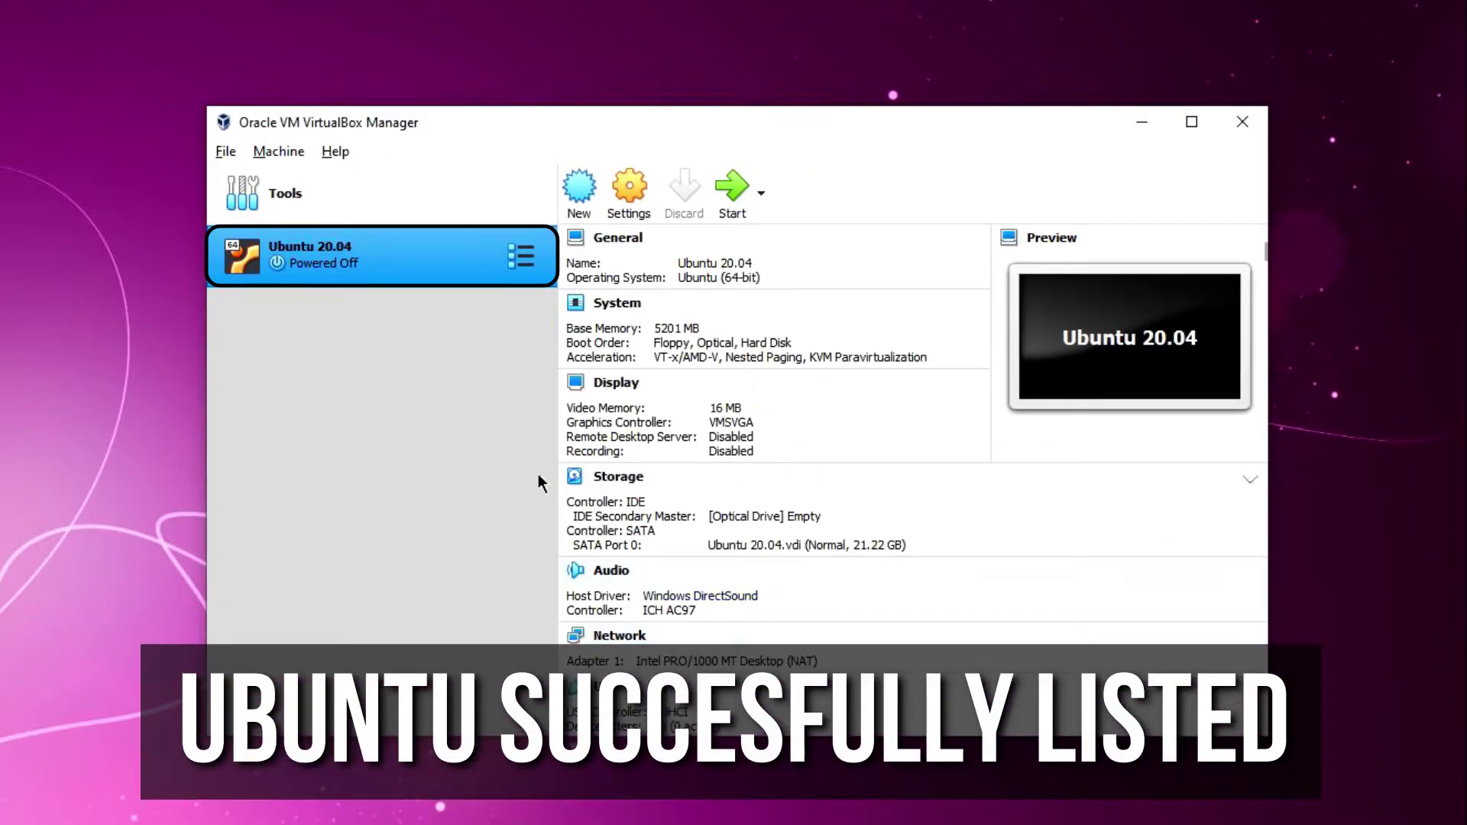
Open the settings of the Ubuntu 20.04 machine.
{"action": "scroll", "coordinate": [744, 529], "scroll_direction": "down", "scroll_amount": 3}
{"action": "scroll", "coordinate": [745, 529], "scroll_direction": "up", "scroll_amount": 3}
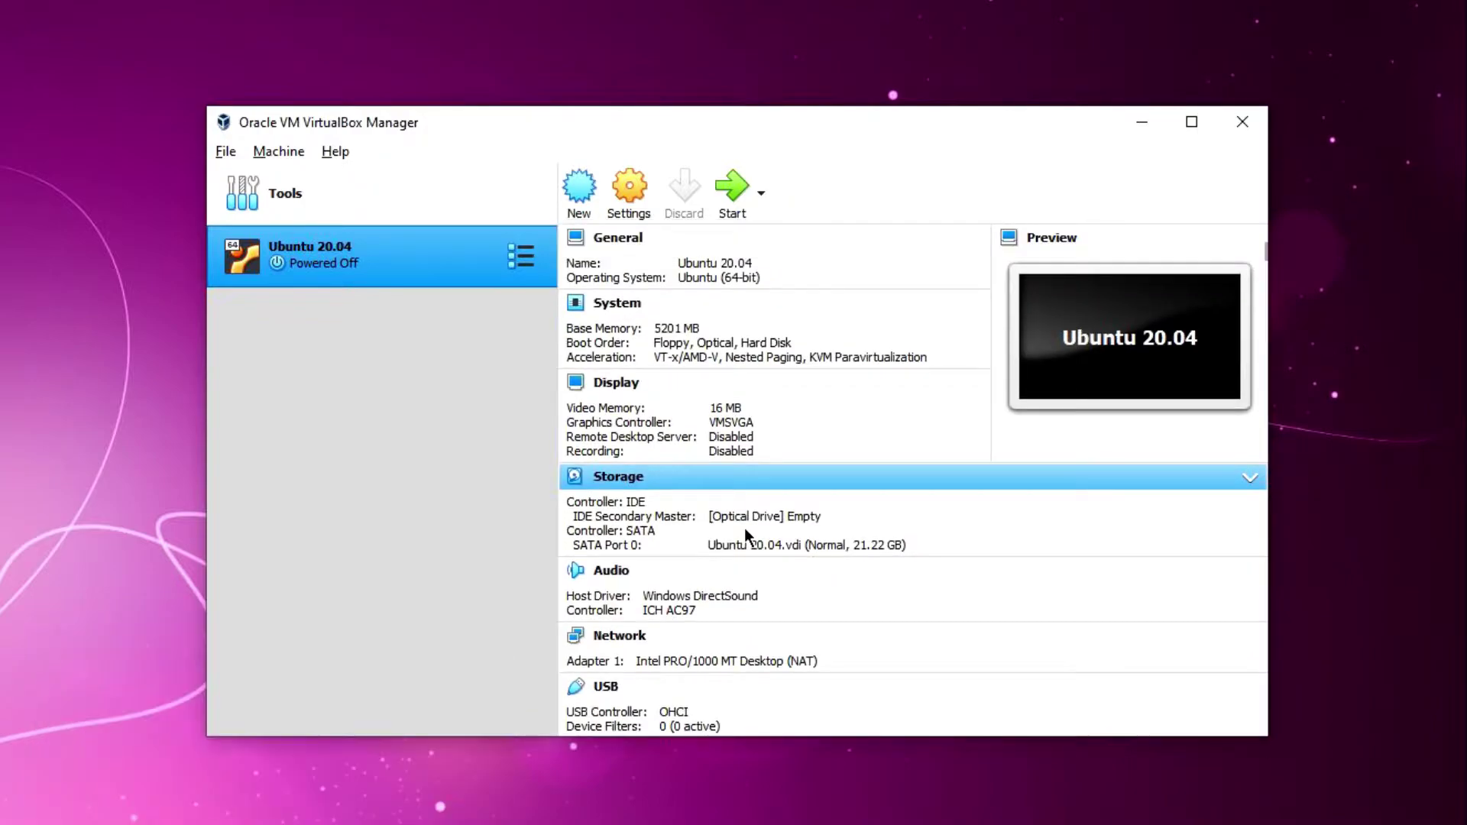
{"action": "left_click", "coordinate": [631, 194]}
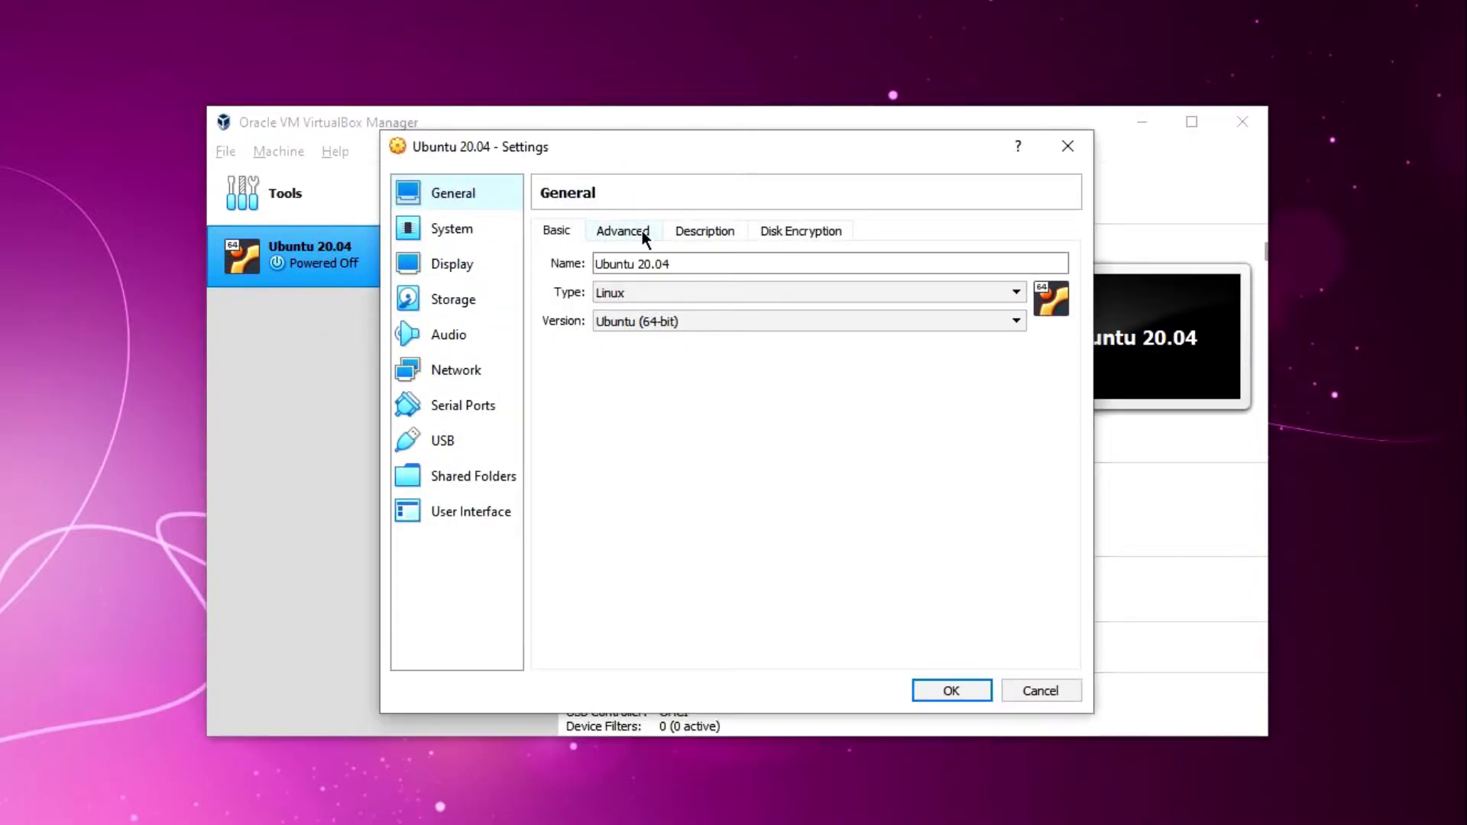
Set Shared Clipboard and Drag'n'Drop both to Bidirectional under General > Advanced.
{"action": "left_click", "coordinate": [642, 230]}
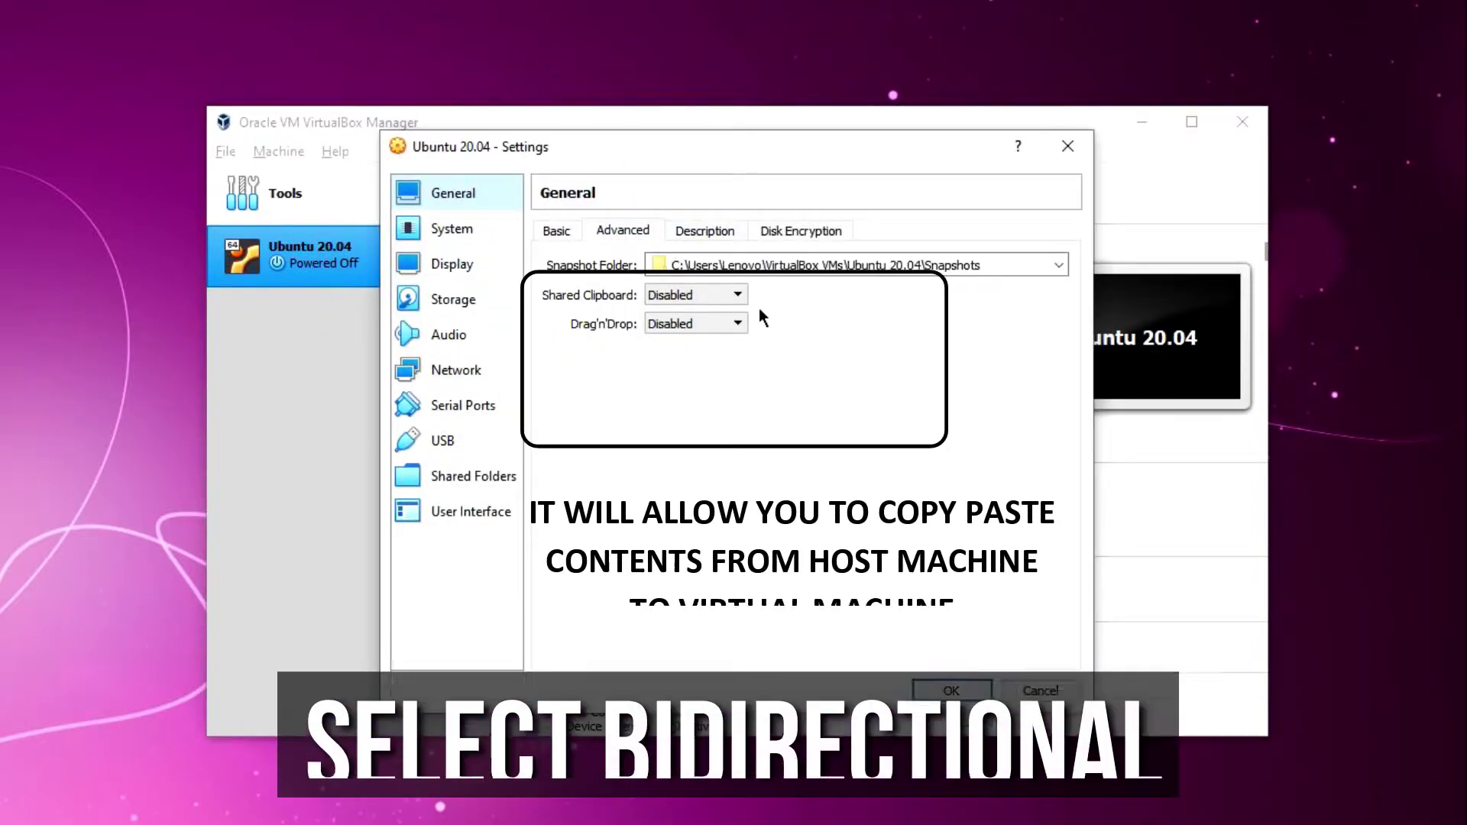
{"action": "left_click", "coordinate": [739, 299]}
{"action": "left_click", "coordinate": [724, 355]}
{"action": "left_click", "coordinate": [738, 325]}
{"action": "left_click", "coordinate": [722, 387]}
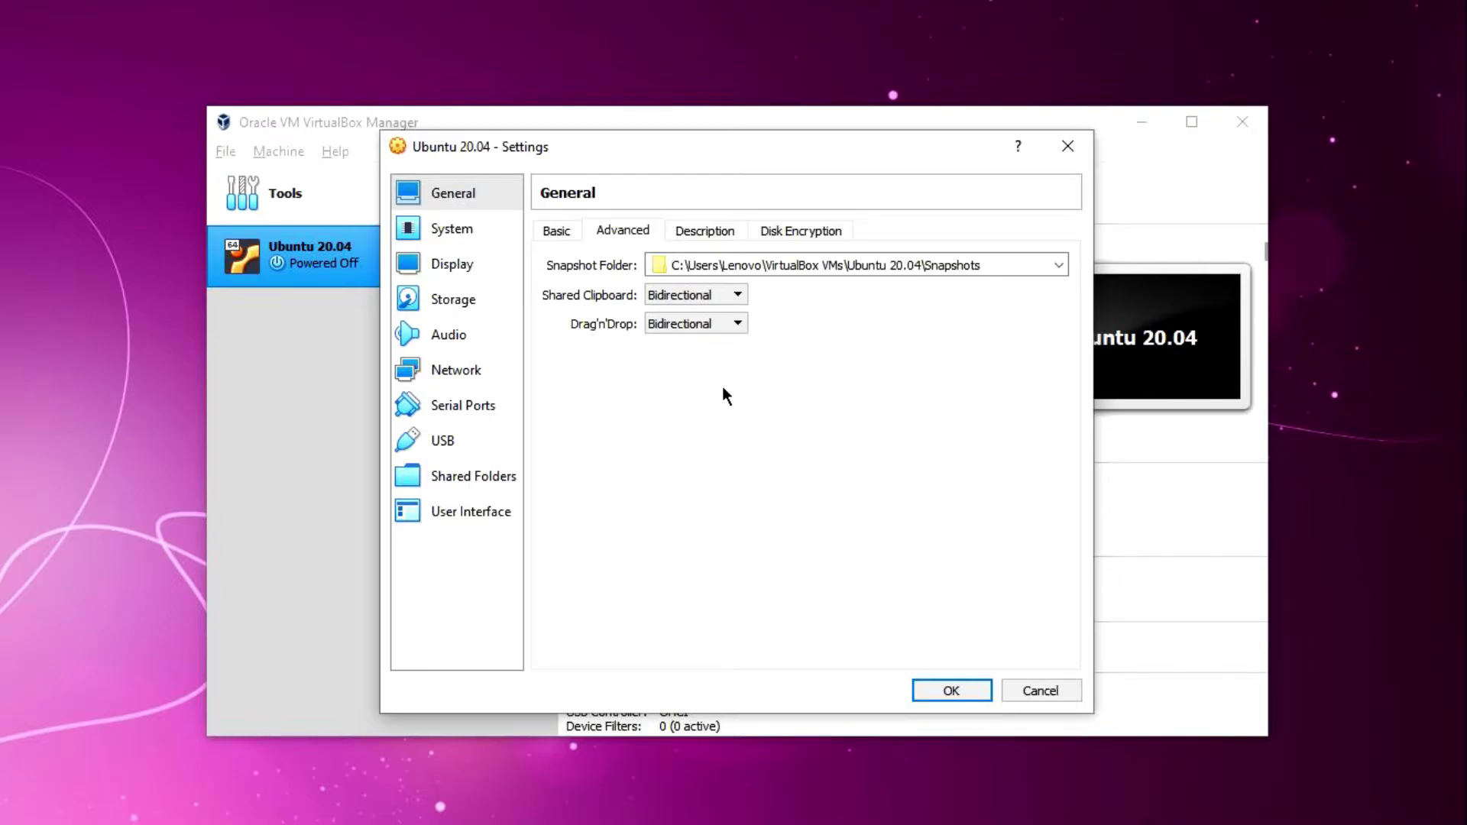
Assign 2 processors to the machine under System > Processor.
{"action": "left_click", "coordinate": [483, 223]}
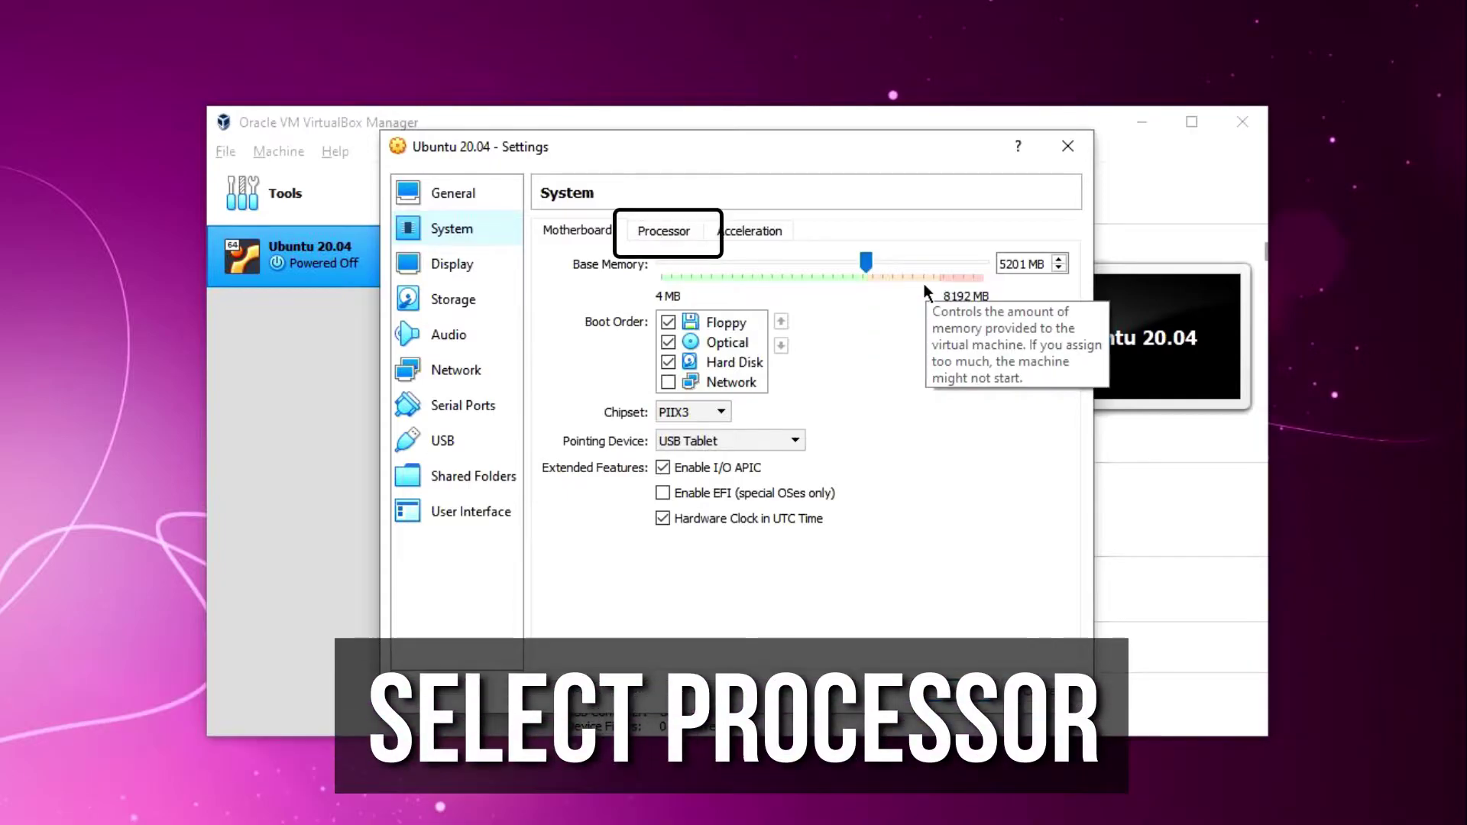
{"action": "left_click", "coordinate": [674, 231]}
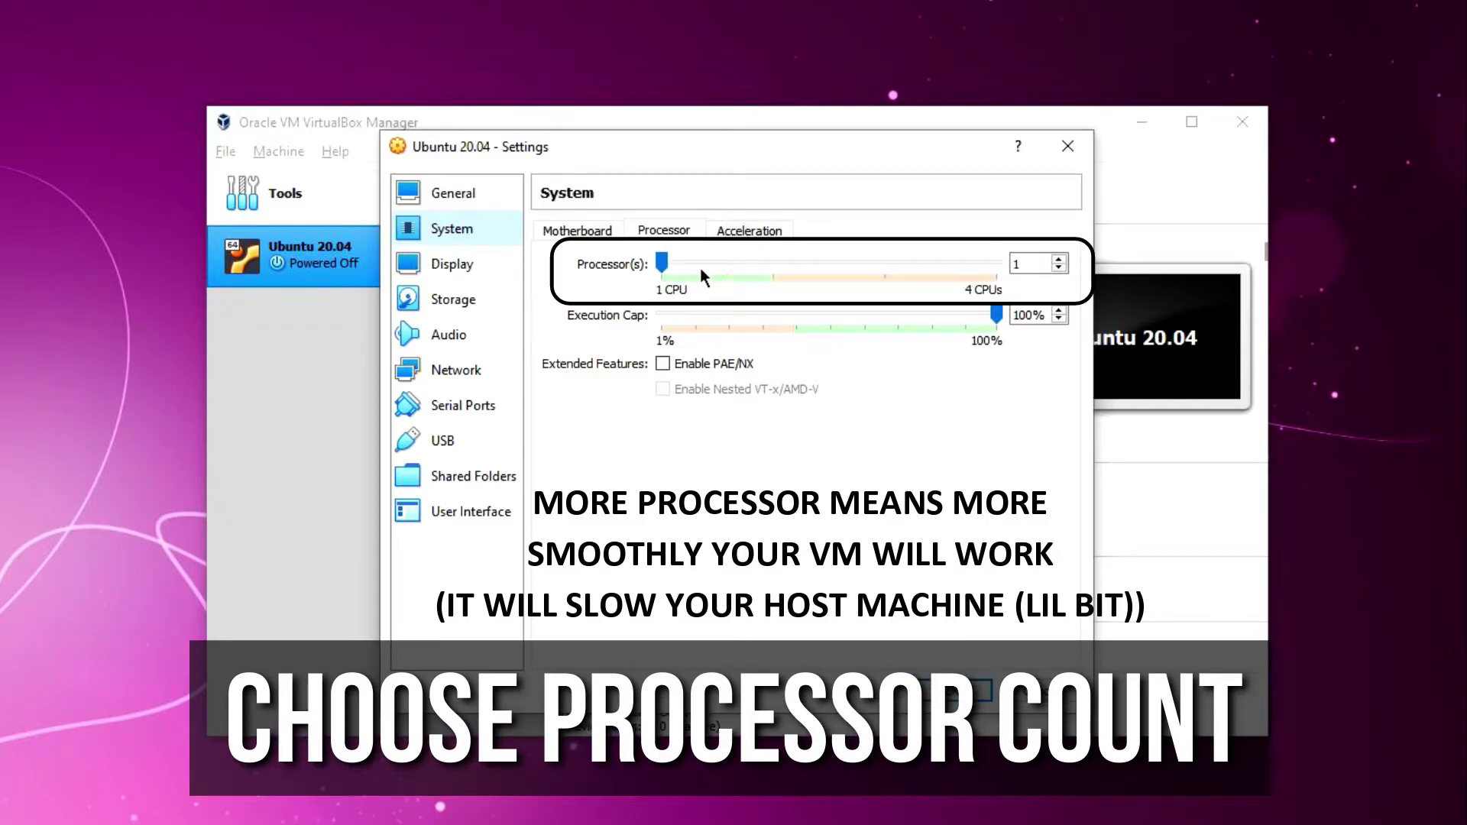
{"action": "left_click", "coordinate": [776, 259]}
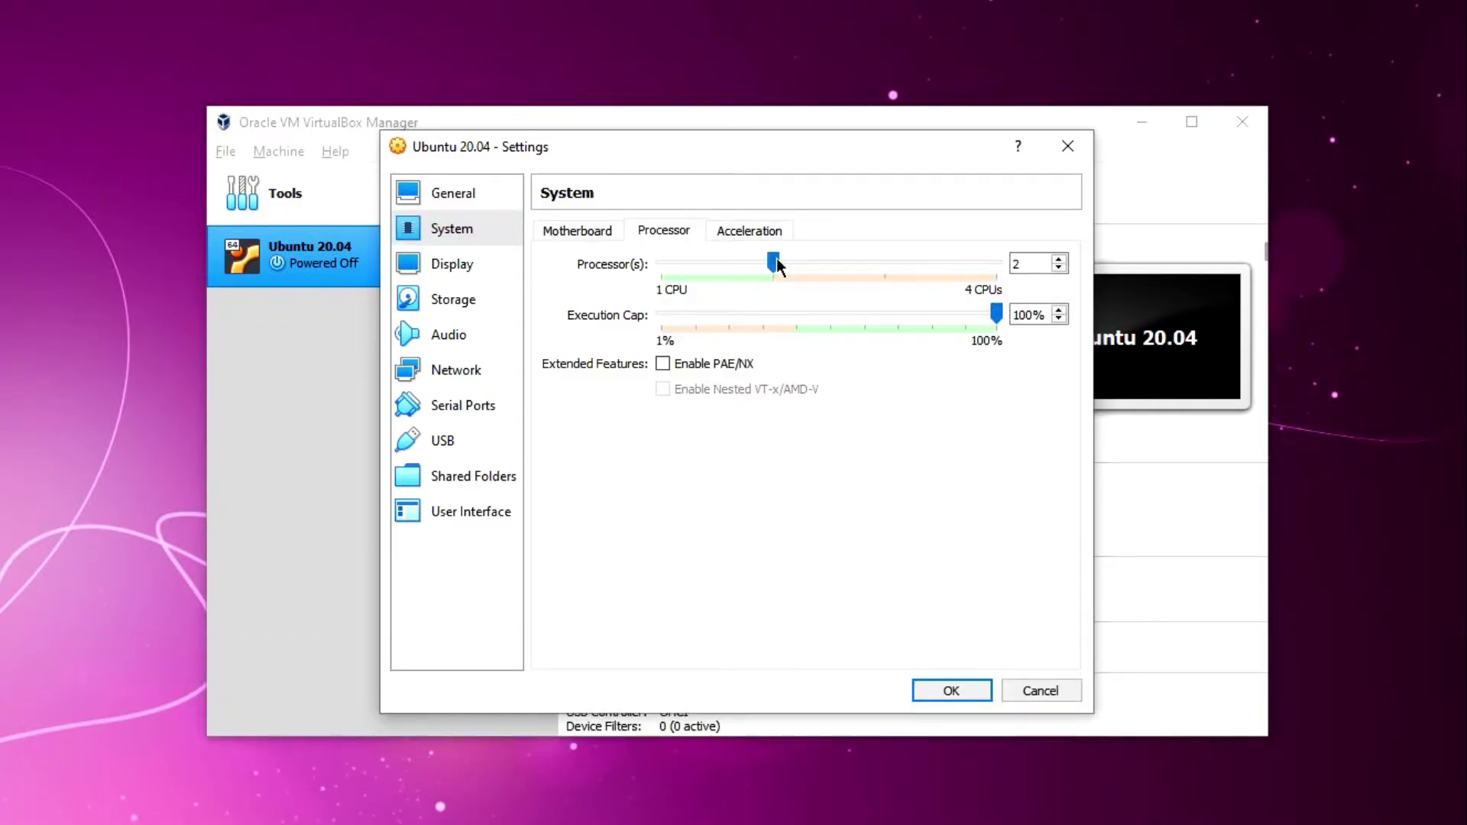
Load ubuntu-20.04-desktop-amd64.iso into the empty IDE optical drive and save the settings.
{"action": "left_click", "coordinate": [459, 301]}
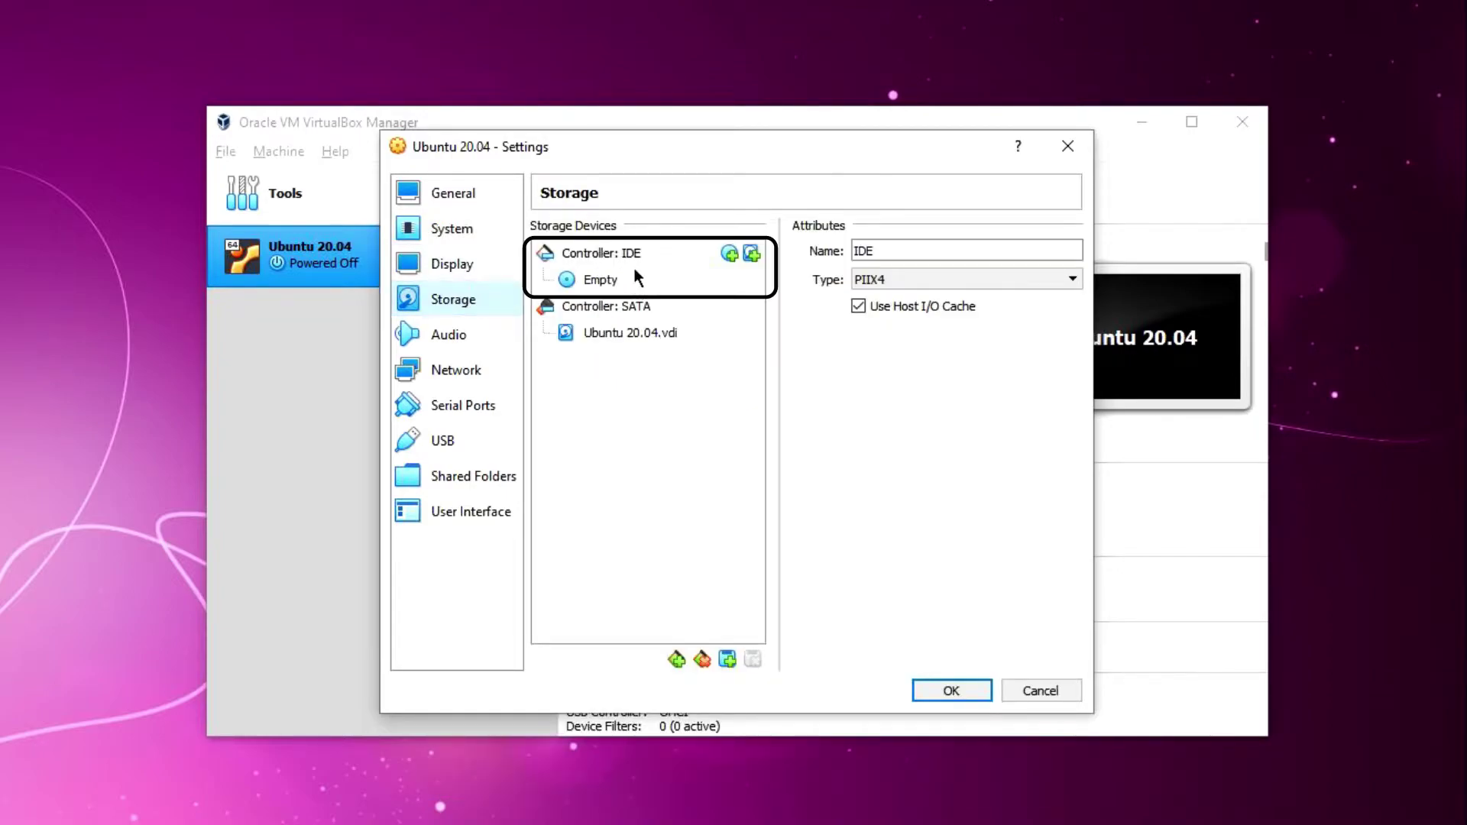
{"action": "left_click", "coordinate": [611, 283]}
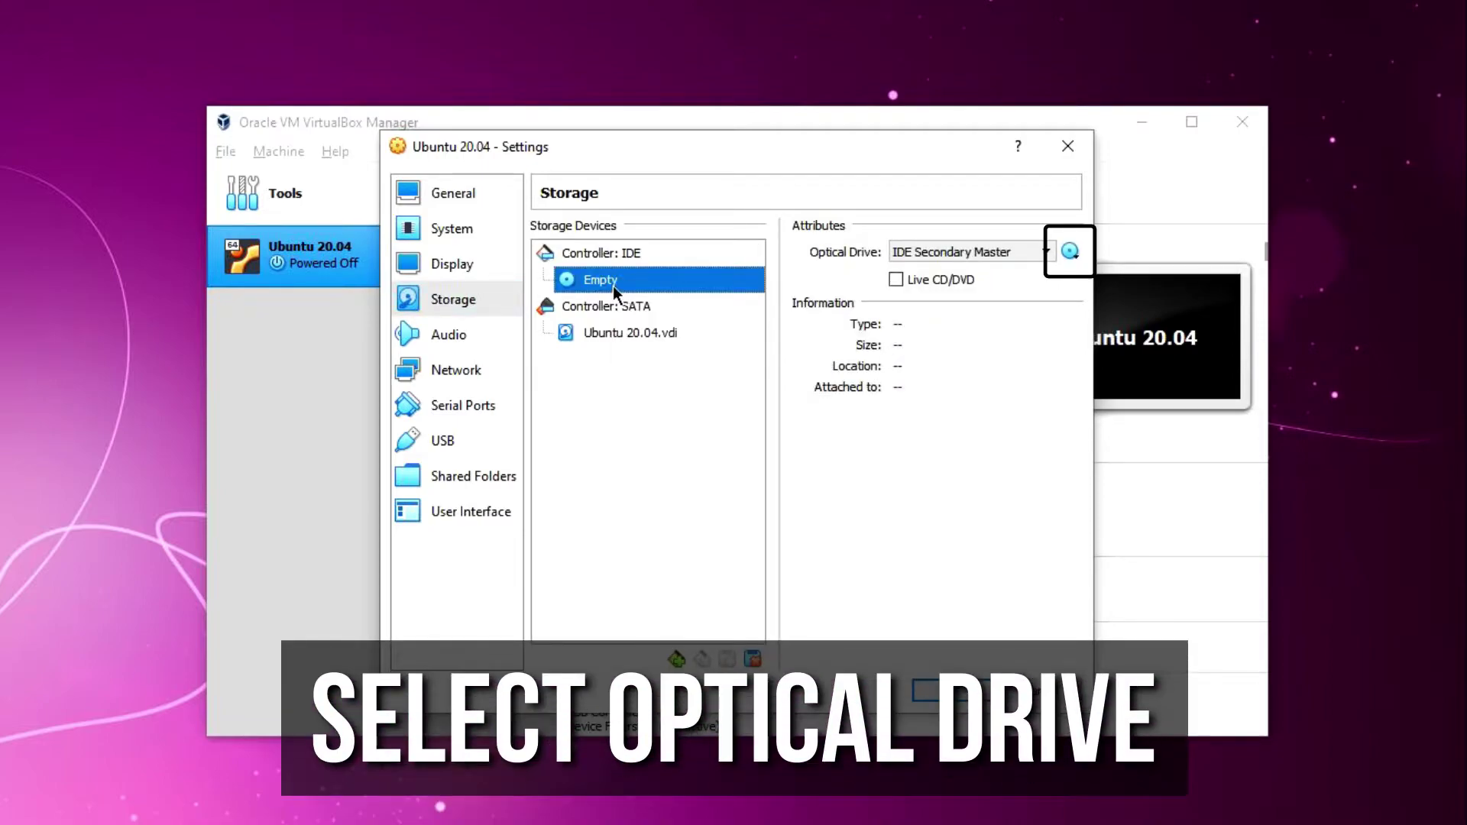
{"action": "left_click", "coordinate": [1071, 253]}
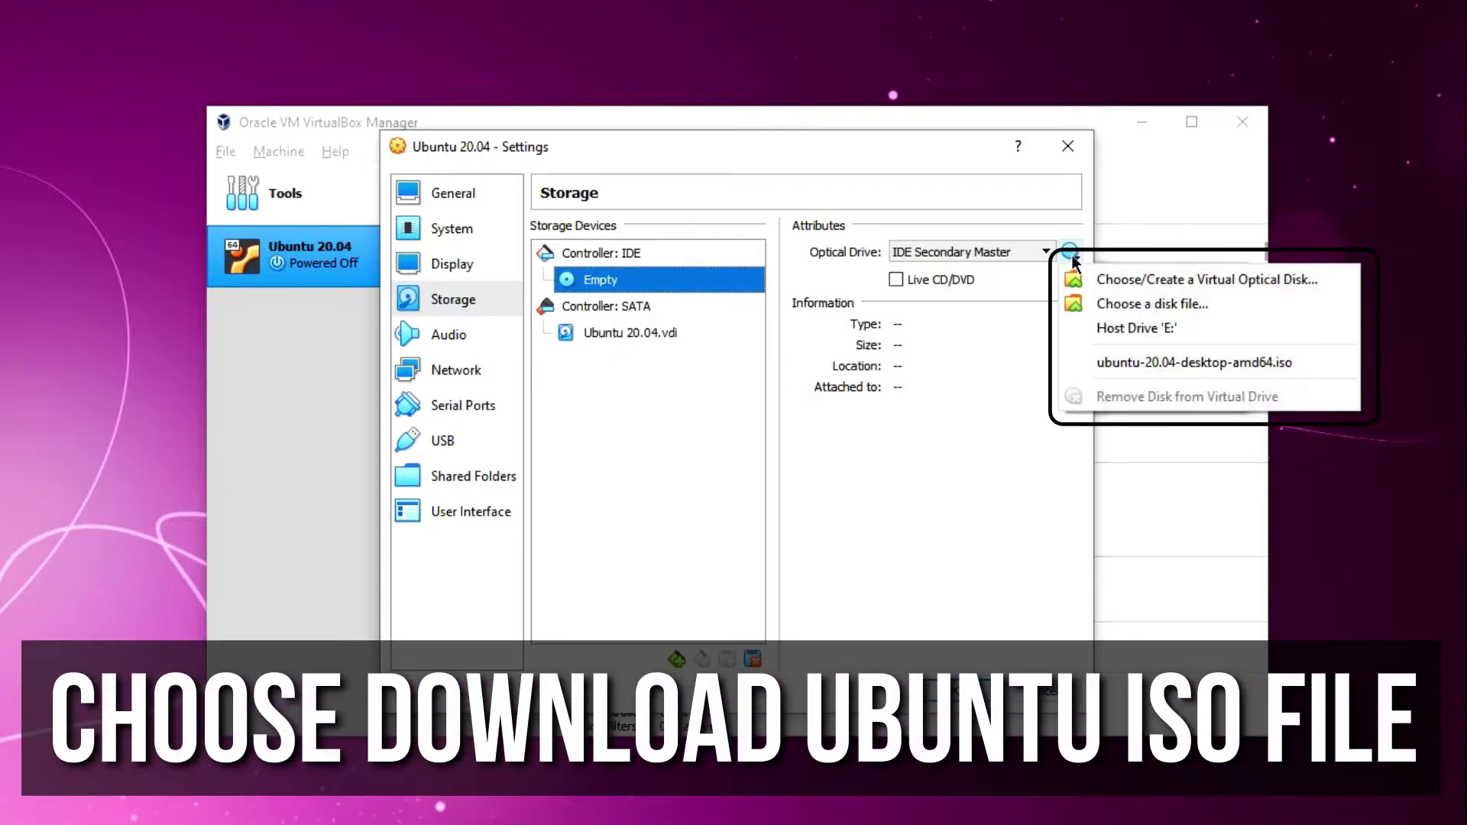
{"action": "left_click", "coordinate": [1094, 304]}
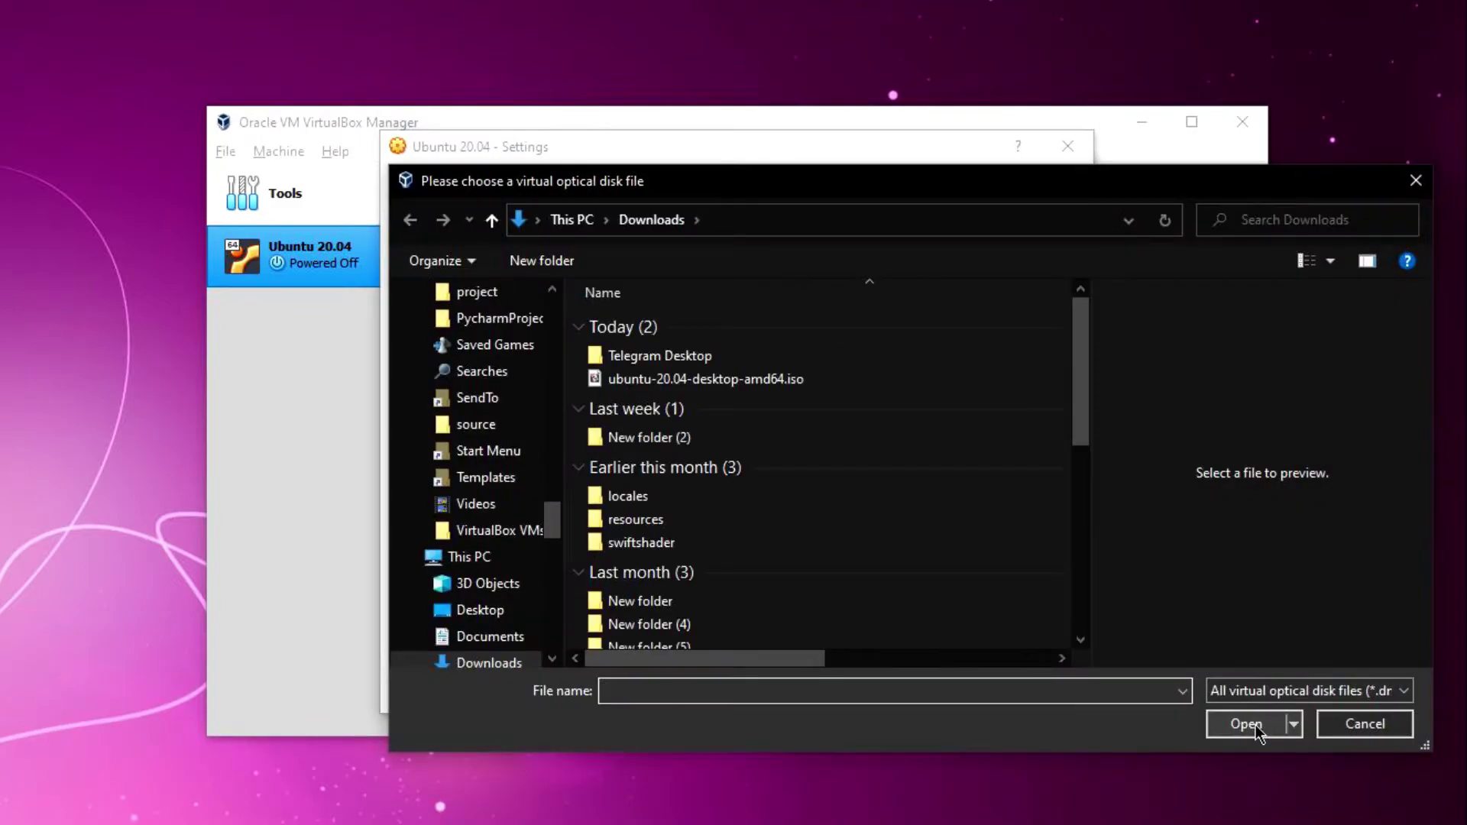
{"action": "left_click", "coordinate": [712, 386]}
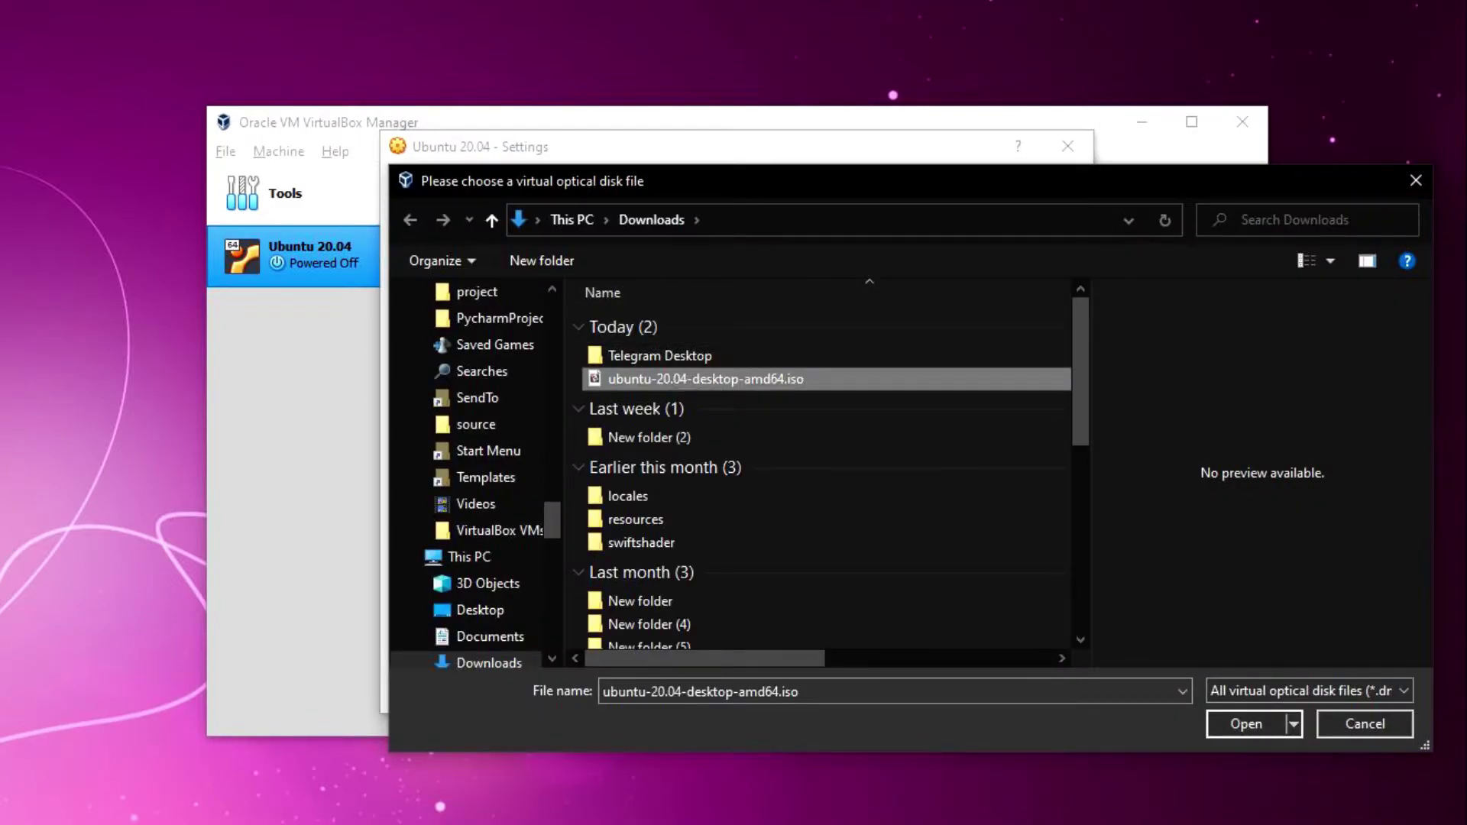
{"action": "left_click", "coordinate": [1255, 731]}
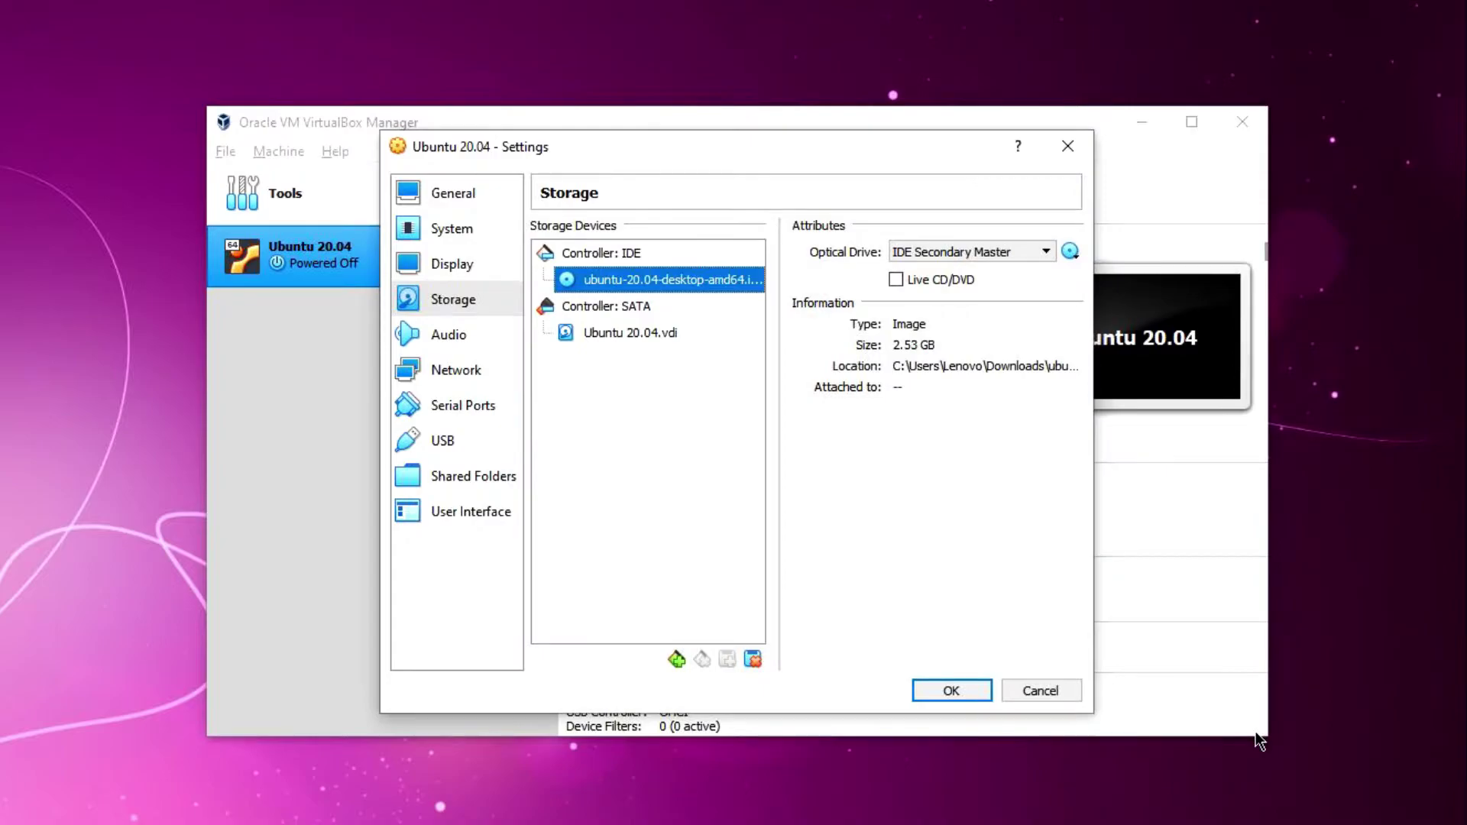
{"action": "left_click", "coordinate": [959, 692]}
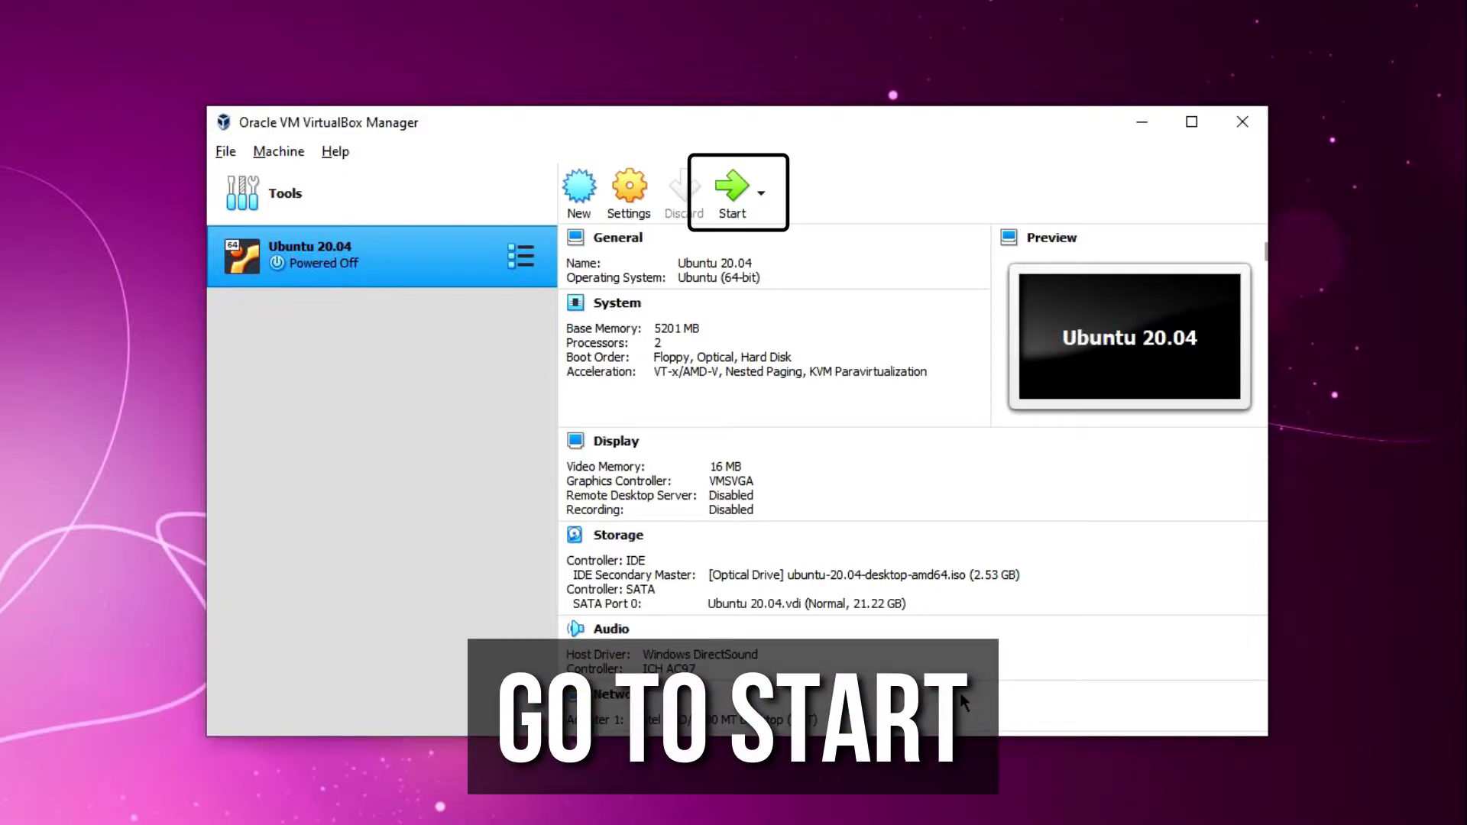
Start the Ubuntu 20.04 VM with ubuntu-20.04-desktop-amd64.iso as the start-up disk.
{"action": "left_click", "coordinate": [719, 197]}
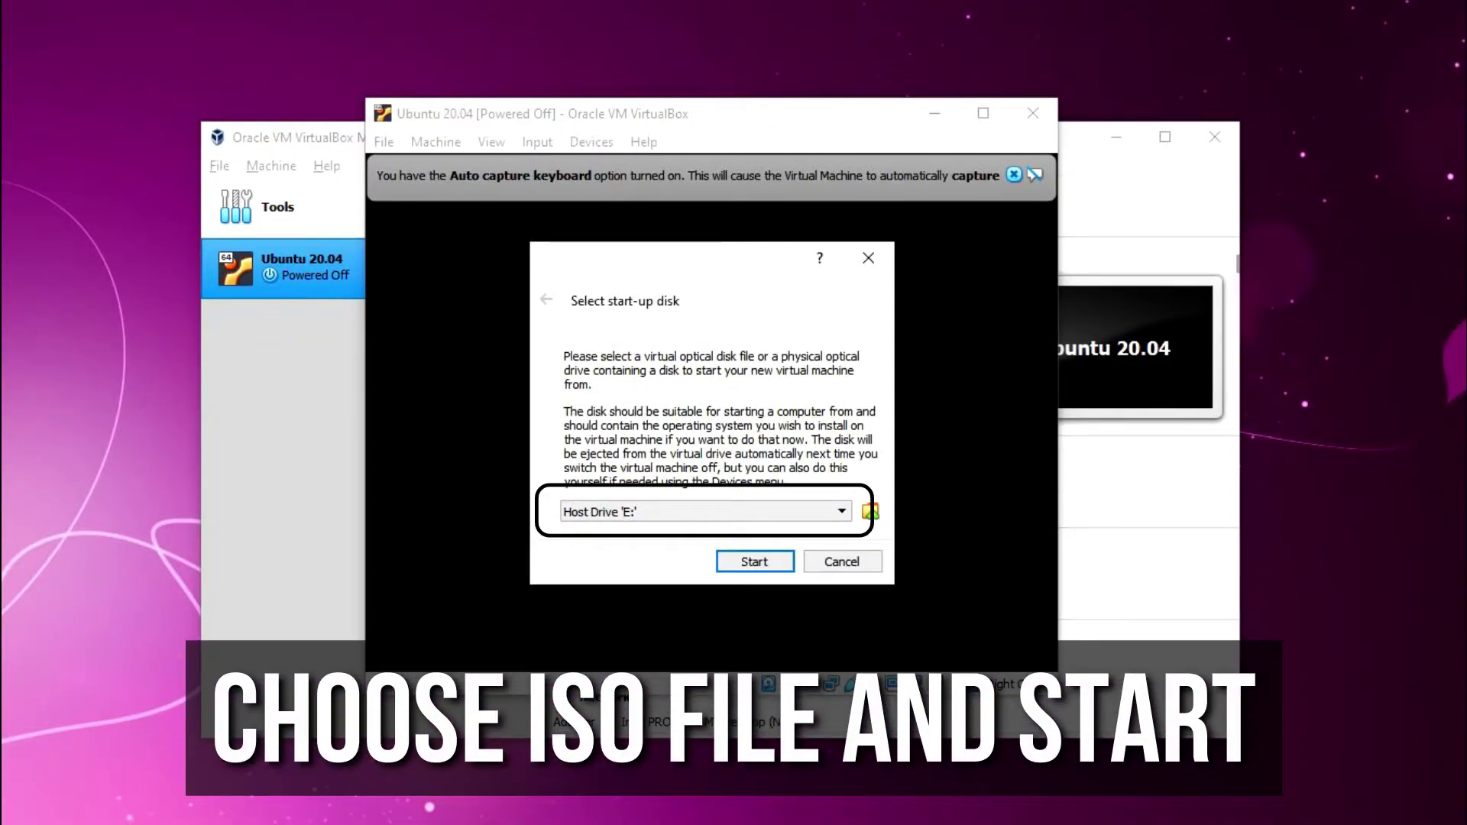
{"action": "left_click", "coordinate": [632, 513]}
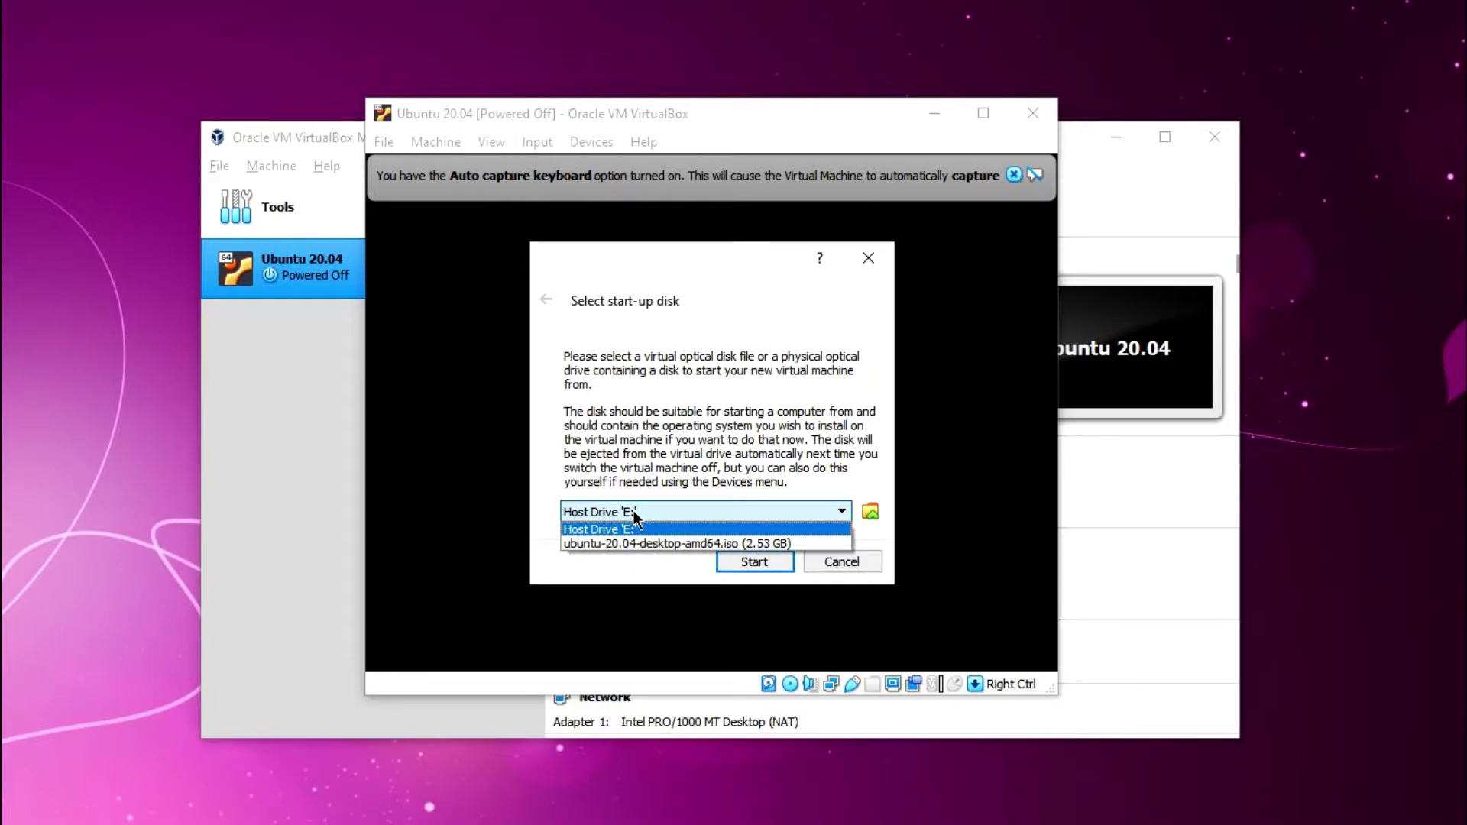
{"action": "left_click", "coordinate": [660, 543]}
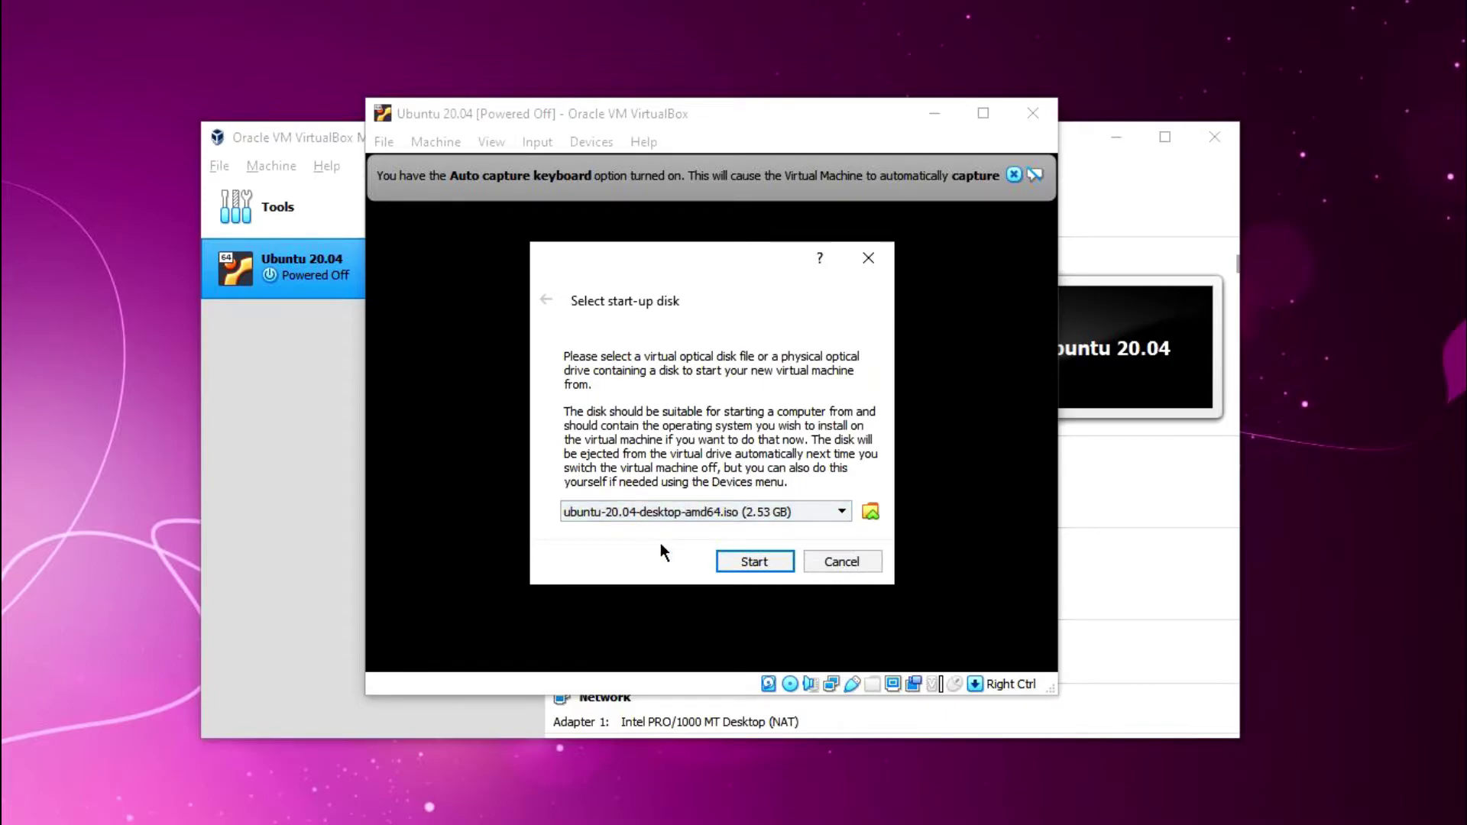
{"action": "left_click", "coordinate": [783, 560]}
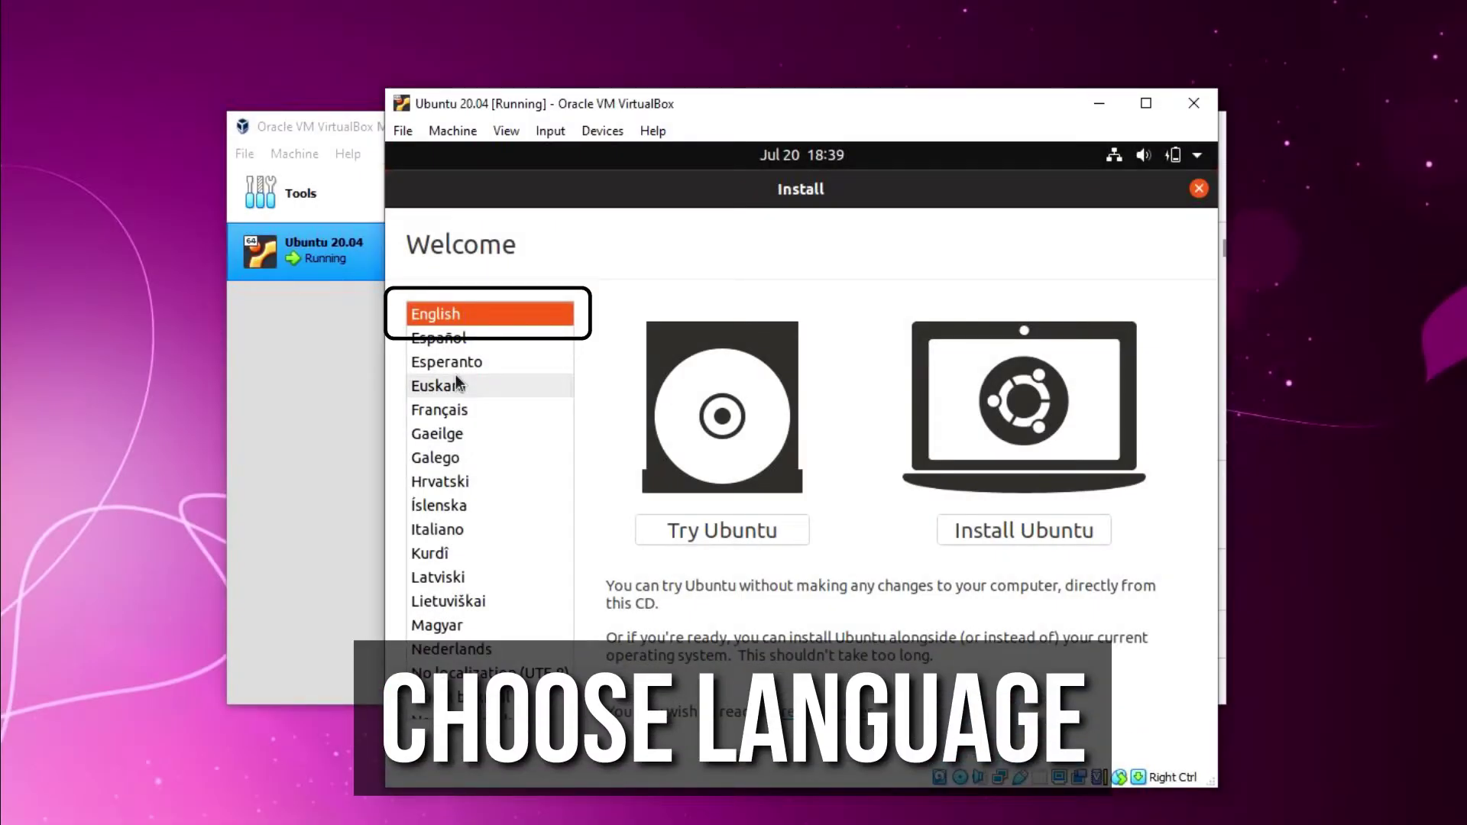
Choose Install Ubuntu and keep the English (US) keyboard layout.
{"action": "scroll", "coordinate": [456, 382], "scroll_direction": "down", "scroll_amount": 10}
{"action": "scroll", "coordinate": [457, 378], "scroll_direction": "up", "scroll_amount": 13}
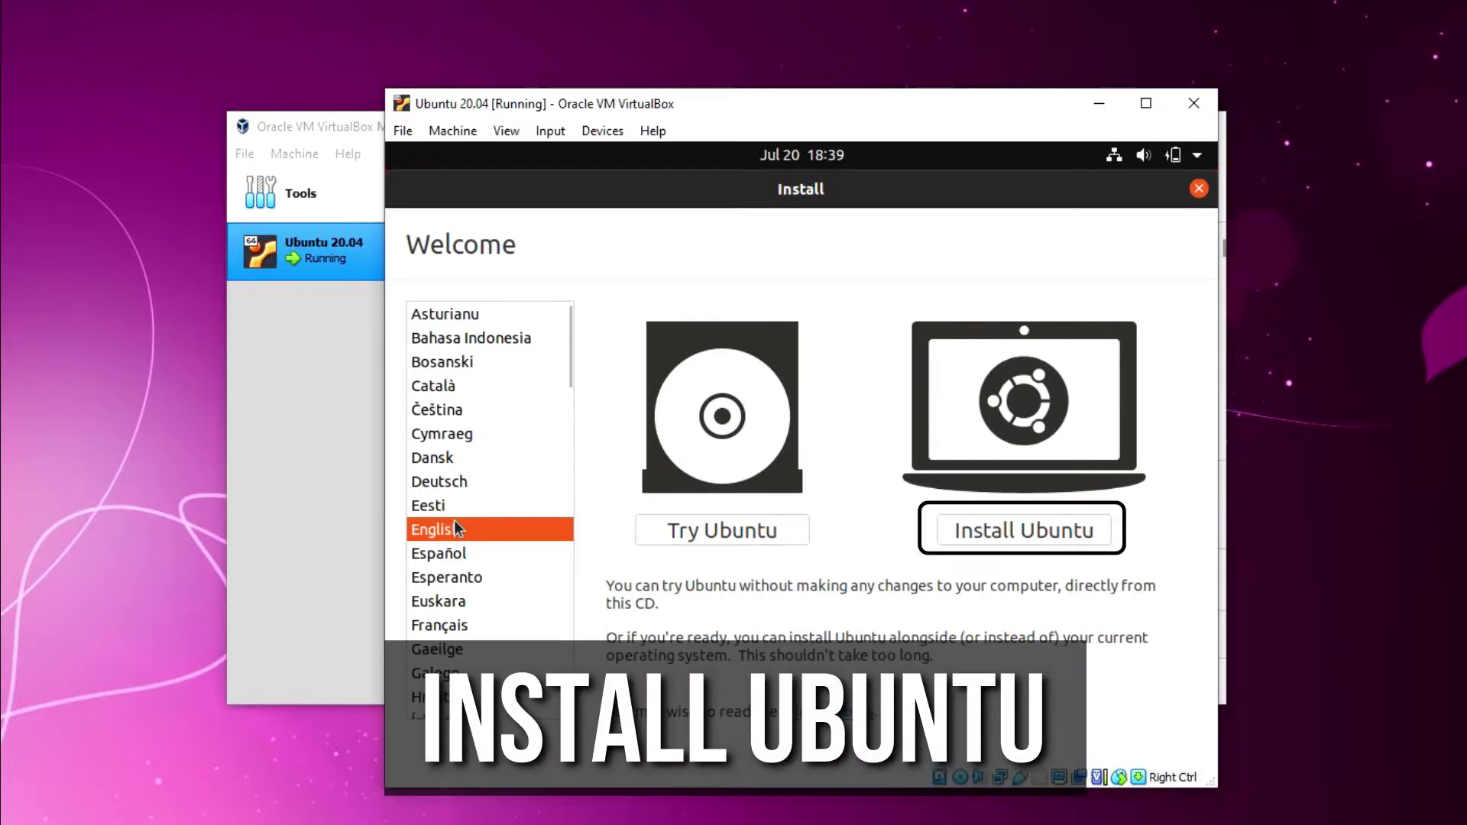
{"action": "left_click", "coordinate": [1071, 533]}
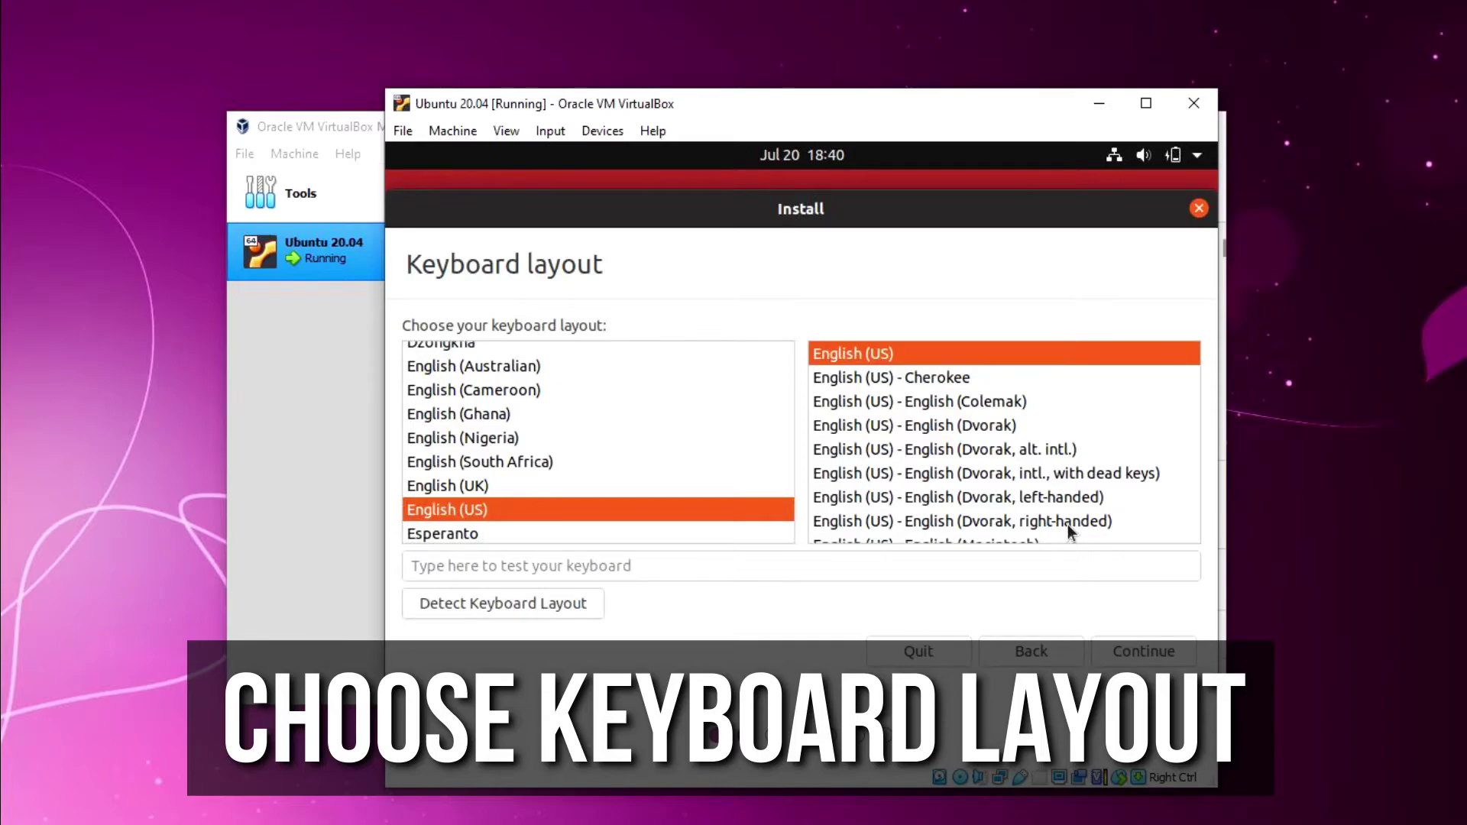
{"action": "scroll", "coordinate": [680, 429], "scroll_direction": "down", "scroll_amount": 5}
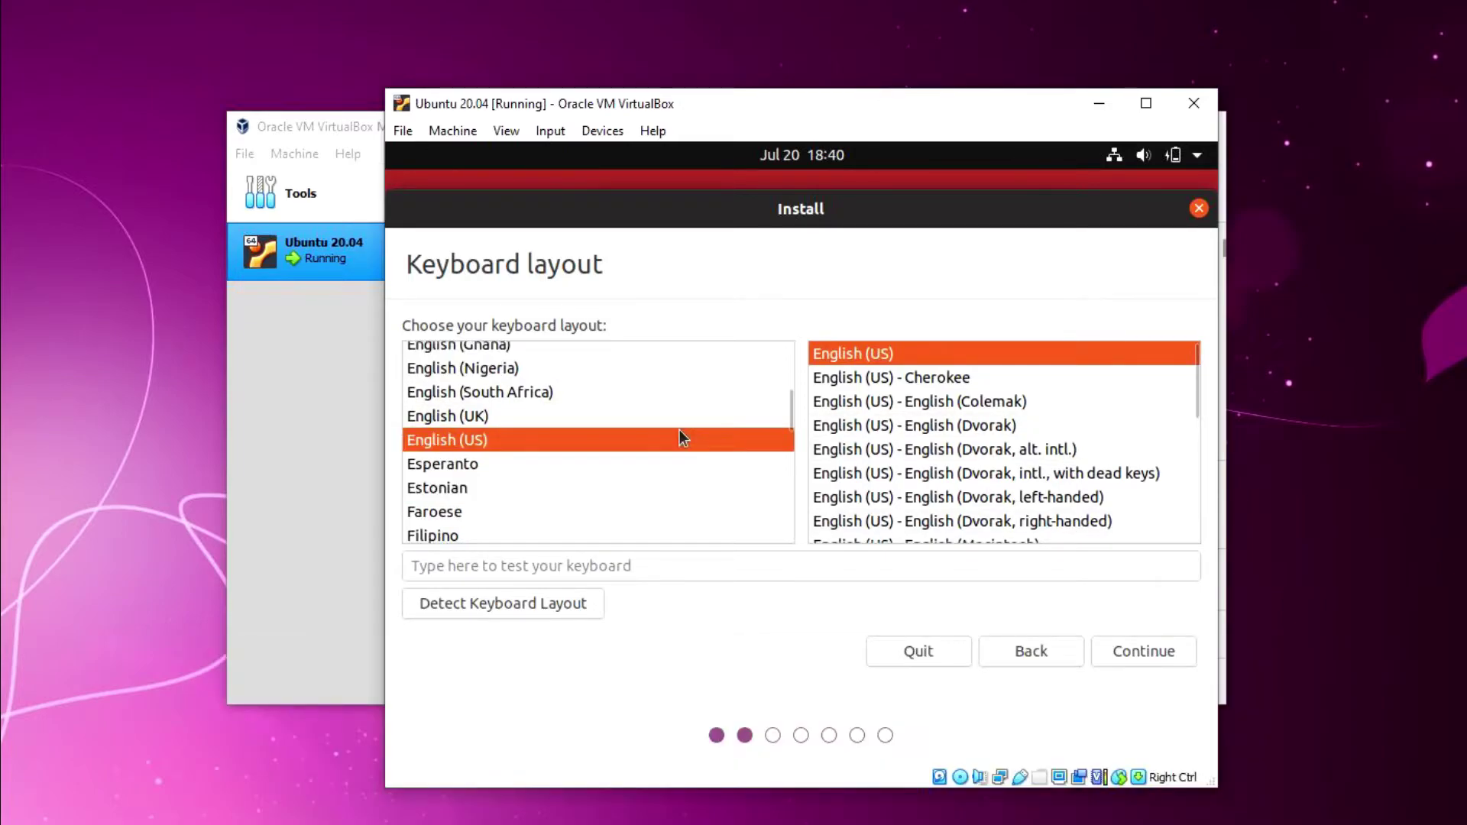
{"action": "scroll", "coordinate": [680, 429], "scroll_direction": "up", "scroll_amount": 3}
{"action": "scroll", "coordinate": [894, 435], "scroll_direction": "down", "scroll_amount": 6}
{"action": "scroll", "coordinate": [901, 455], "scroll_direction": "up", "scroll_amount": 6}
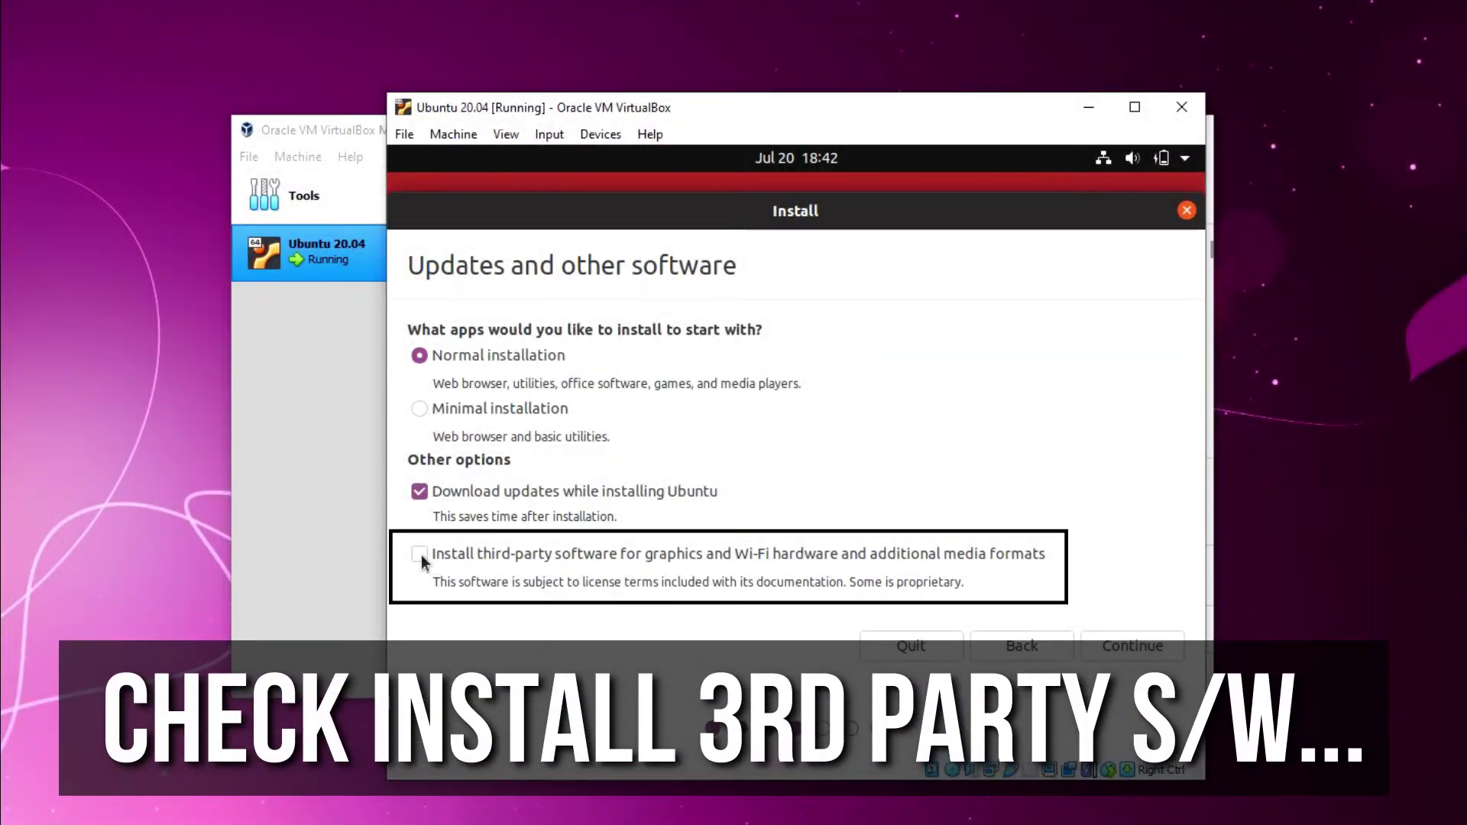
Include third-party software, erase the whole disk for Ubuntu, and confirm writing the partition changes.
{"action": "left_click", "coordinate": [419, 555]}
{"action": "left_click", "coordinate": [1145, 653]}
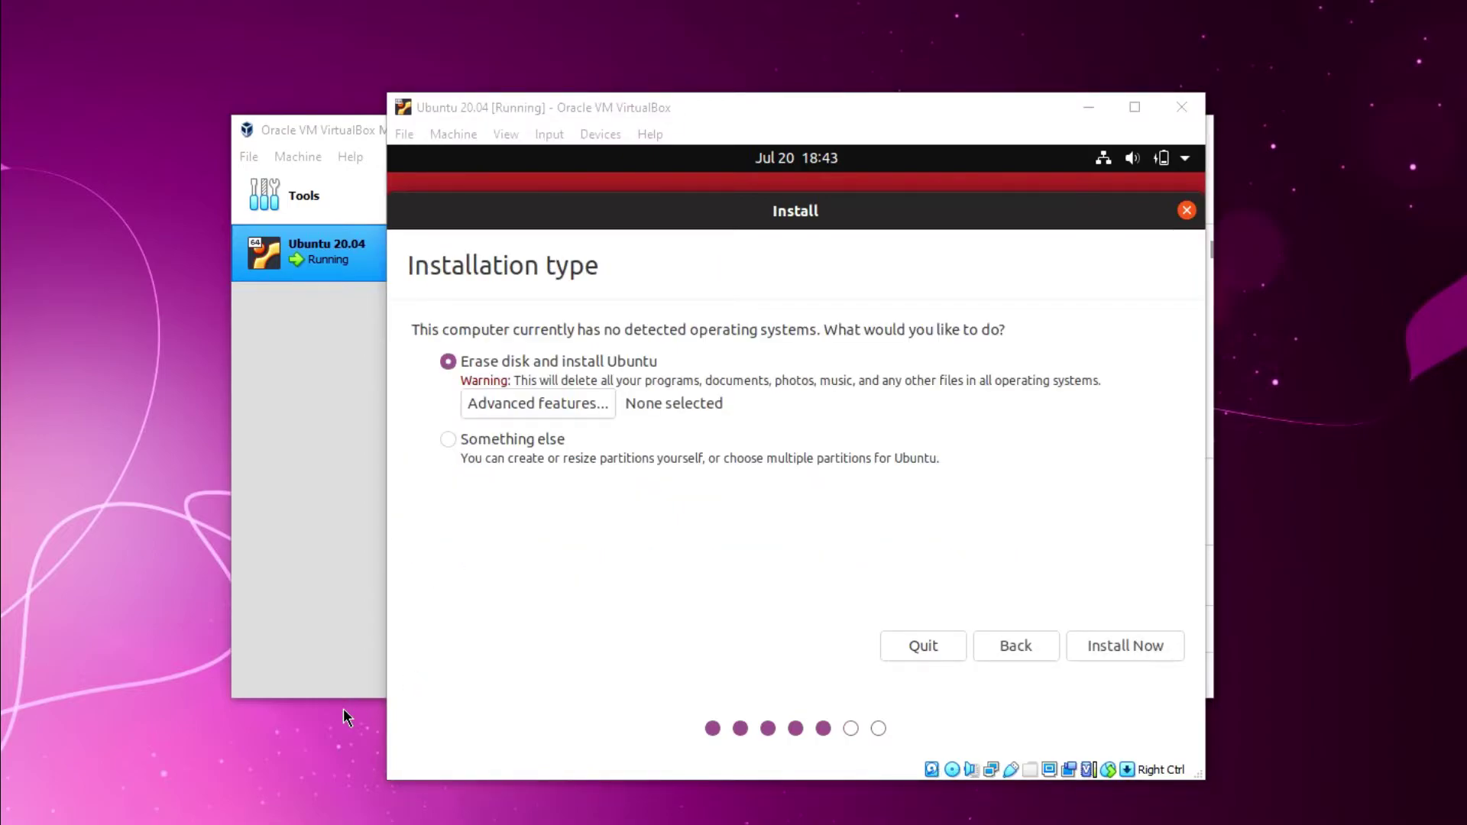
{"action": "left_click", "coordinate": [1121, 646]}
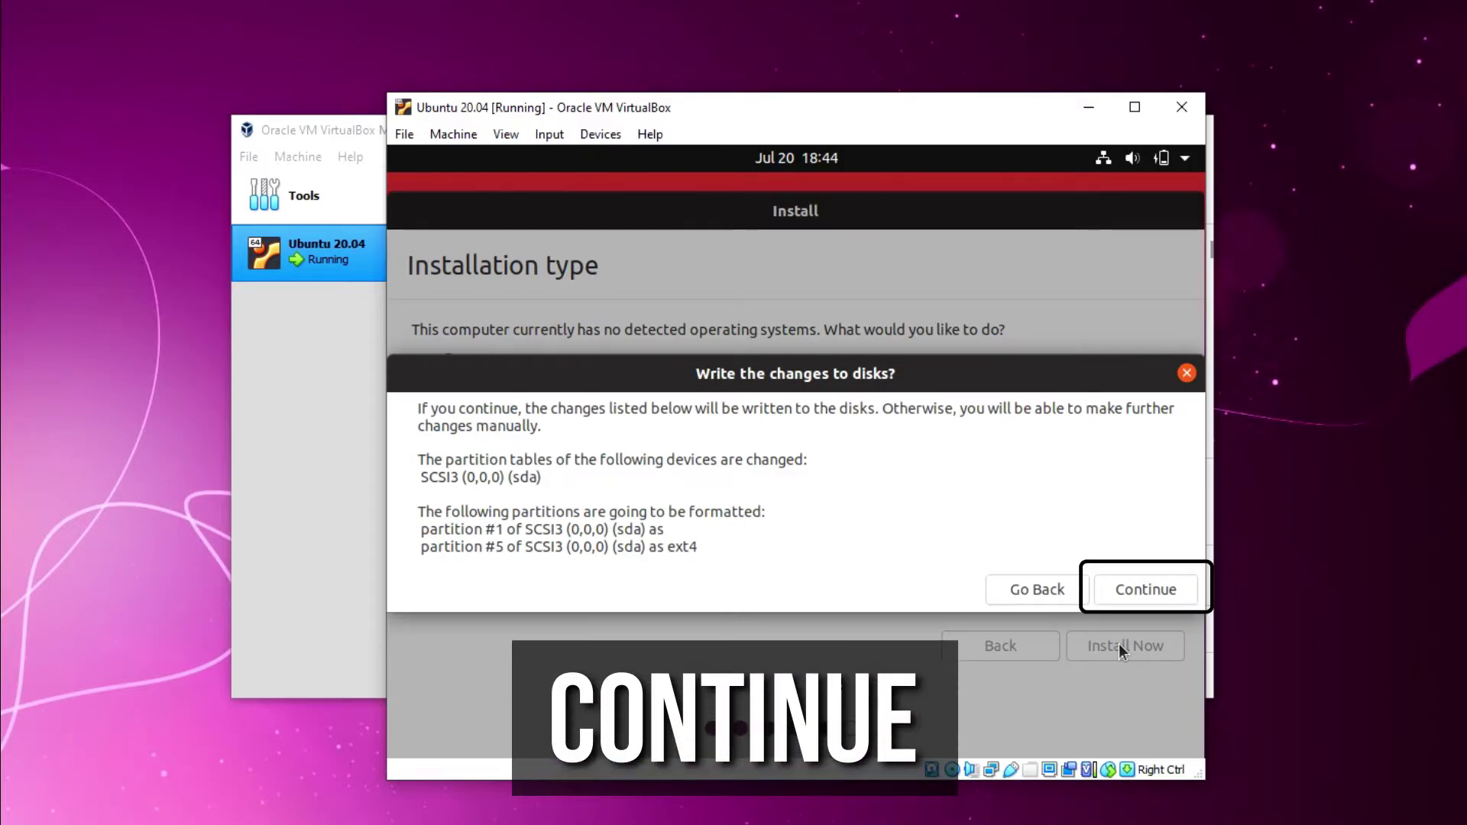
{"action": "left_click", "coordinate": [1139, 592]}
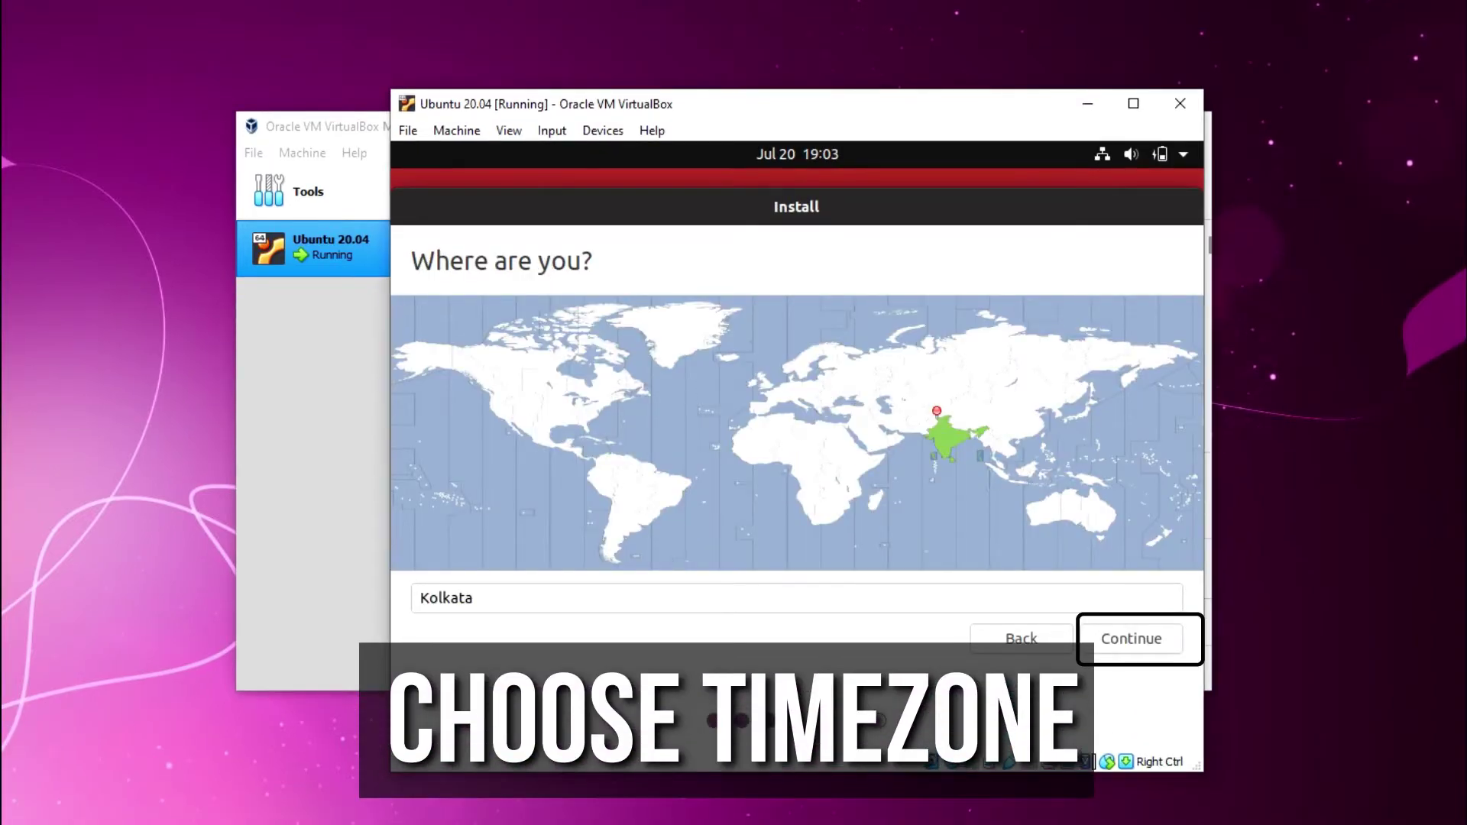
Accept the Kolkata time zone, then enter the user's name and a shortened computer name.
{"action": "left_click", "coordinate": [1129, 642]}
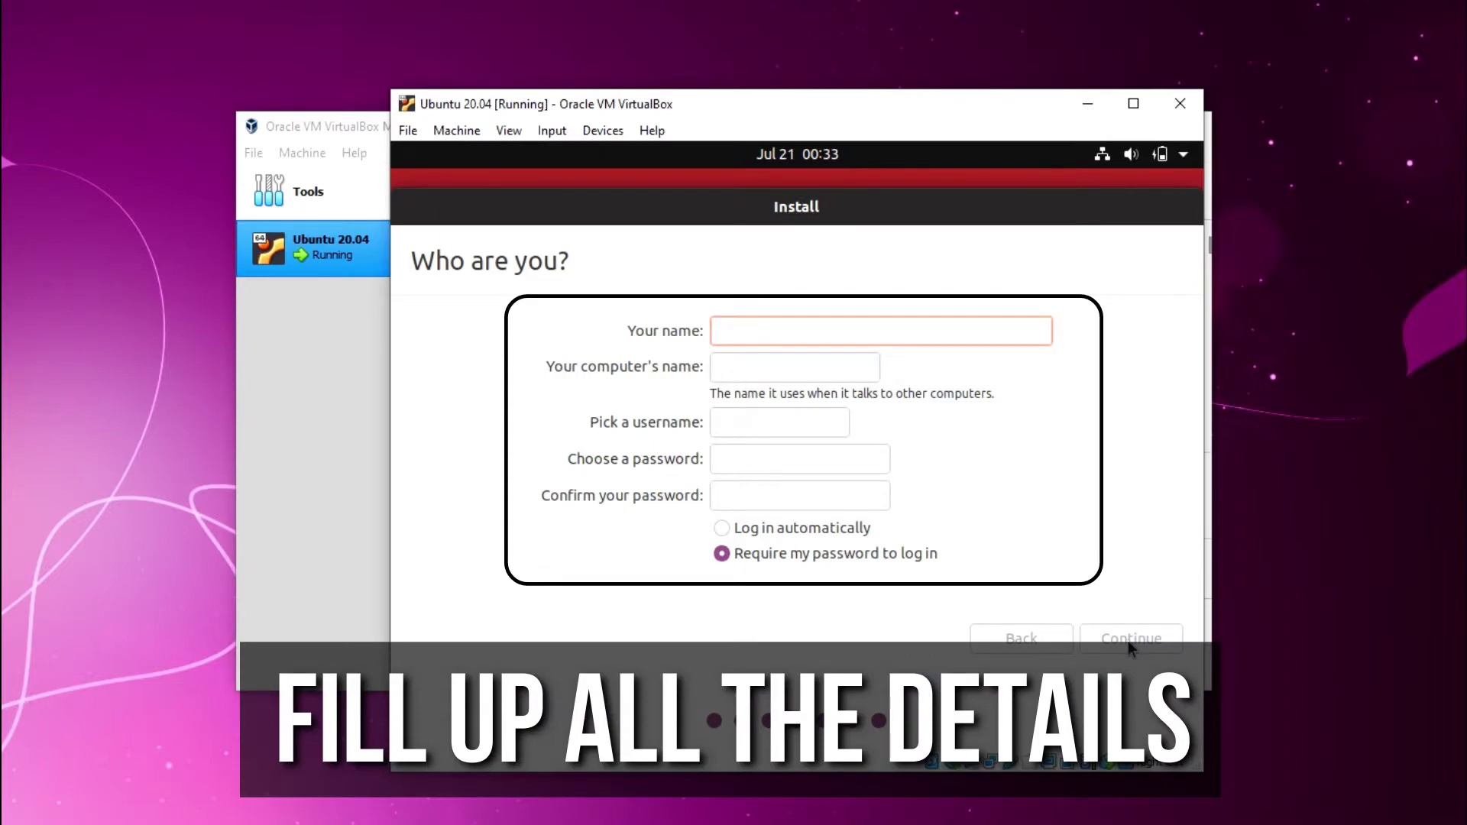
{"action": "type", "text": "rateek"}
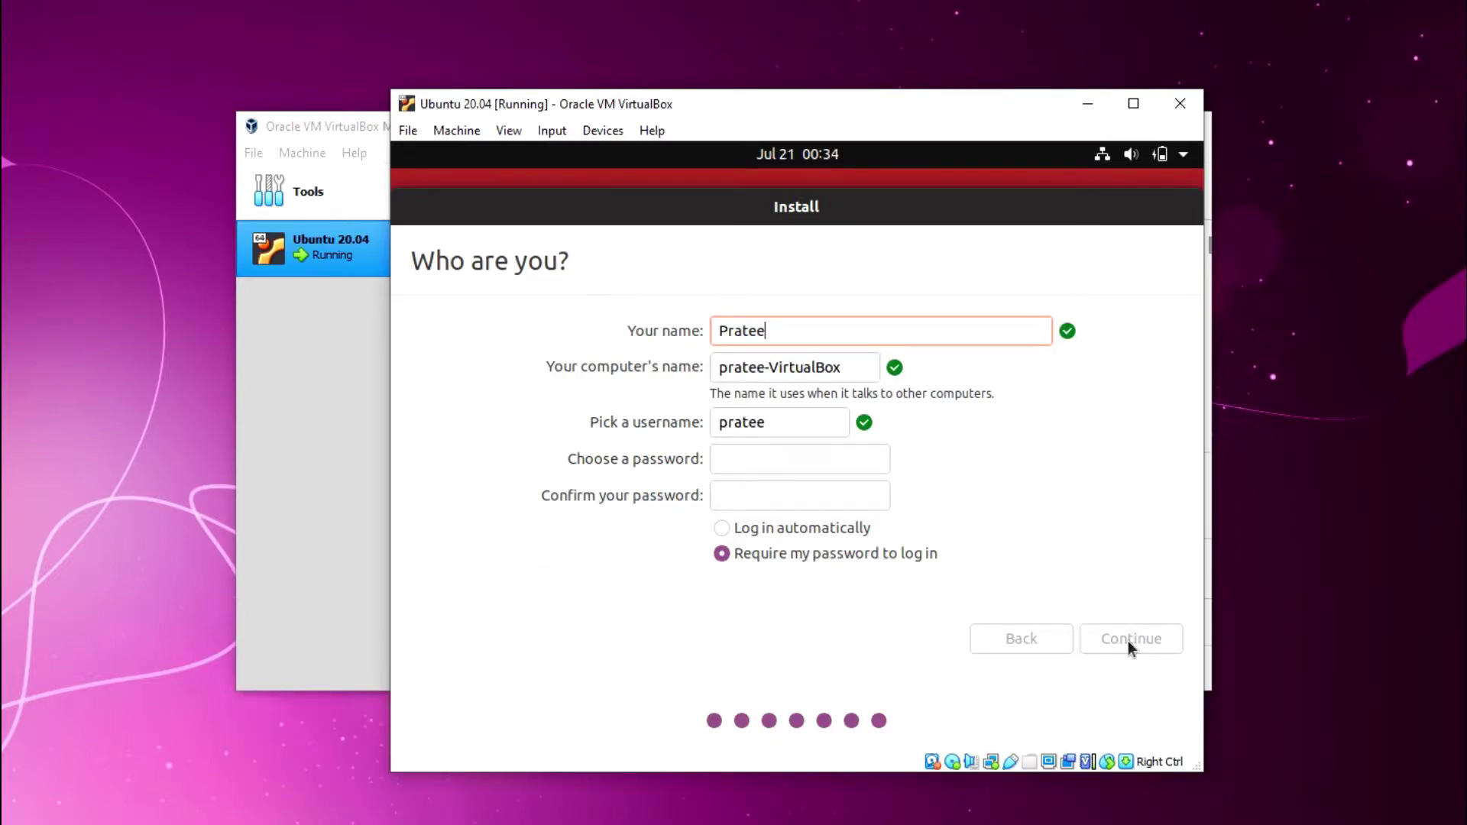
{"action": "left_click", "coordinate": [869, 371]}
{"action": "key", "text": "BackSpace"}
{"action": "key", "text": "BackSpace"}
{"action": "key", "text": "BackSpace"}
{"action": "key", "text": "BackSpace"}
{"action": "key", "text": "BackSpace"}
{"action": "key", "text": "BackSpace"}
{"action": "key", "text": "BackSpace"}
{"action": "key", "text": "BackSpace"}
{"action": "key", "text": "BackSpace"}
{"action": "key", "text": "BackSpace"}
{"action": "type", "text": "rao"}
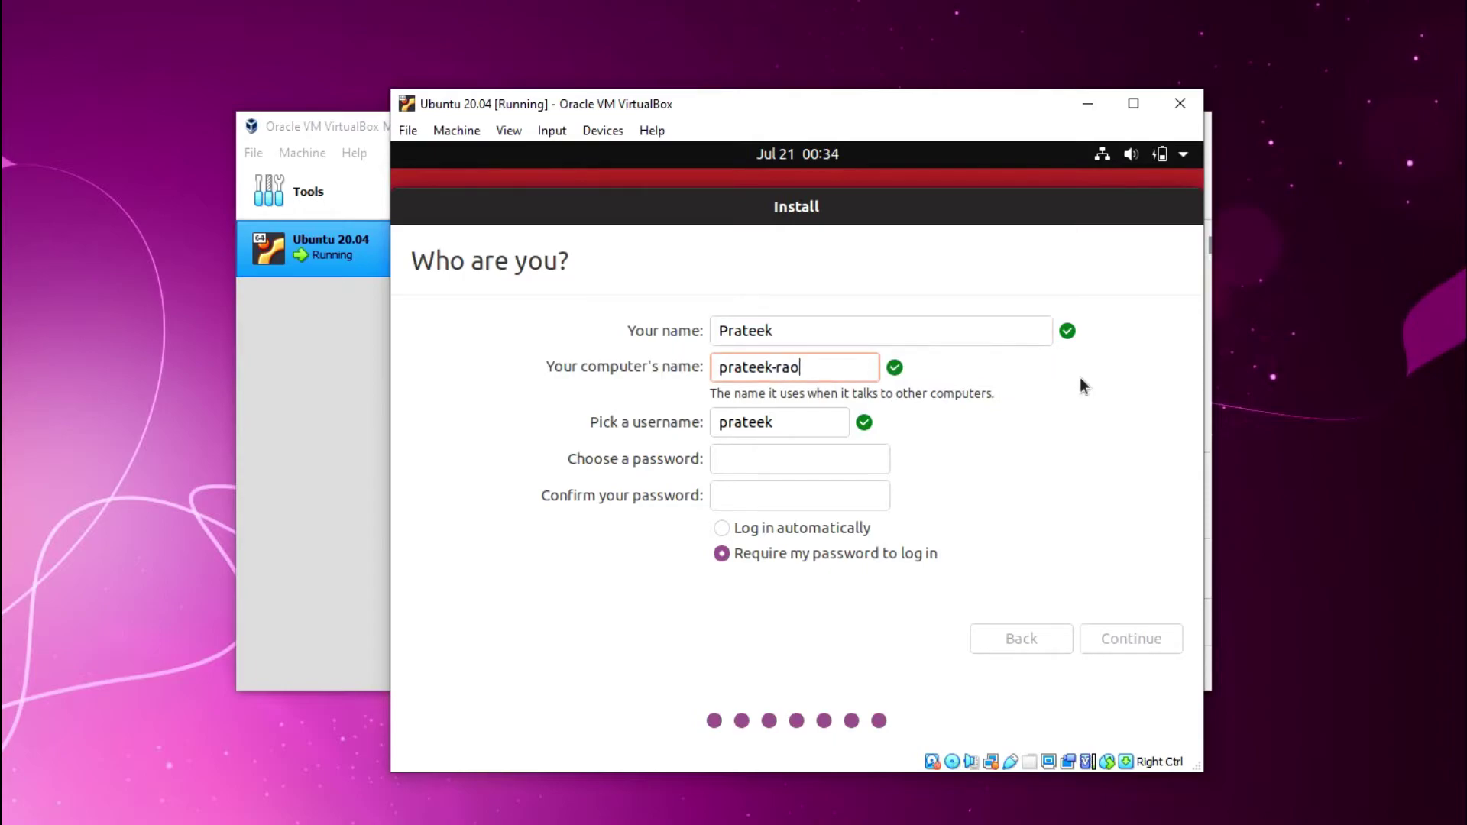
Enter and confirm the account password, then start the installation.
{"action": "left_click", "coordinate": [785, 422]}
{"action": "left_click", "coordinate": [825, 459]}
{"action": "type", "text": "***********"}
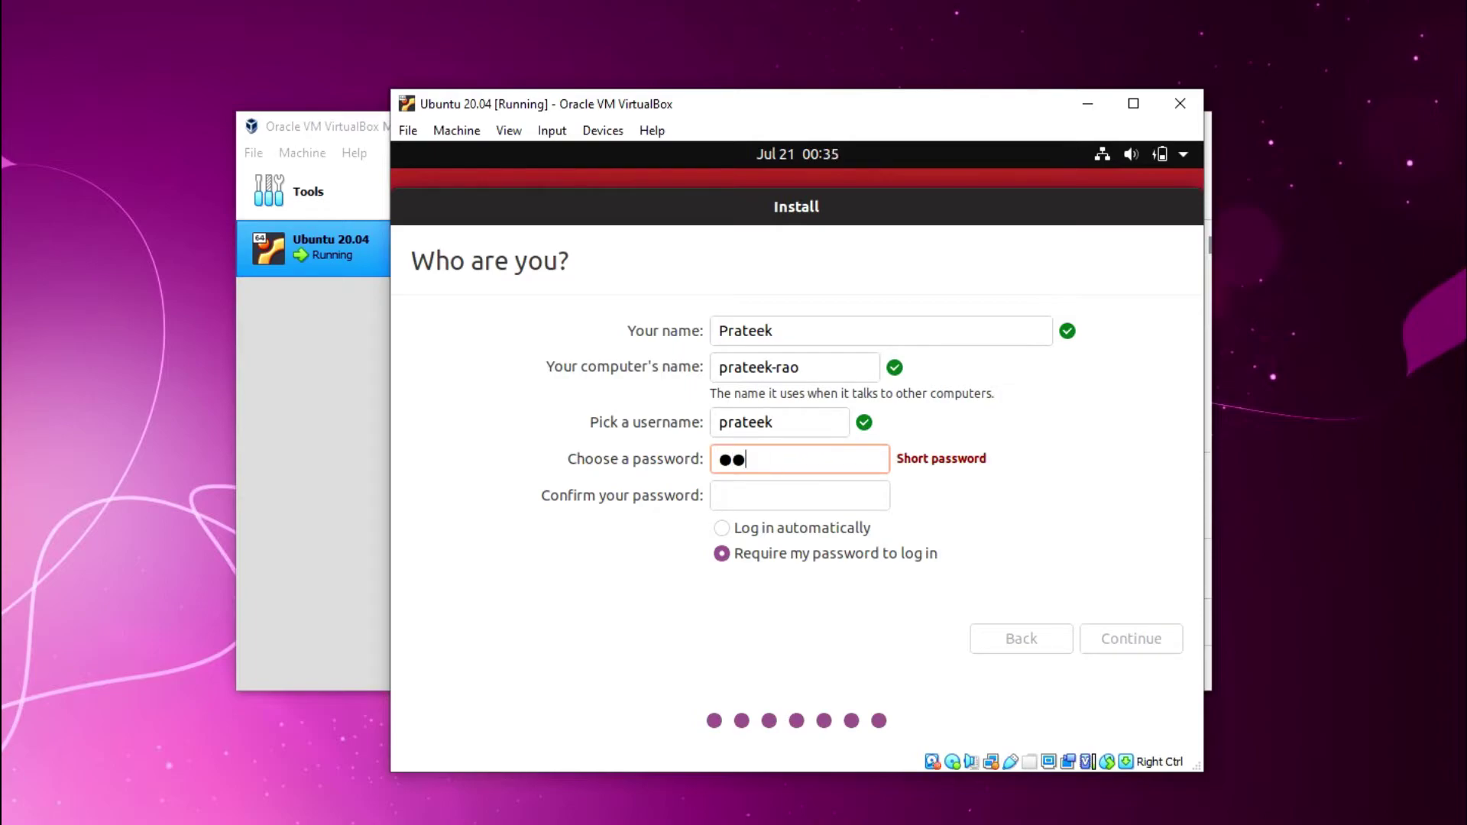
{"action": "key", "text": "Tab"}
{"action": "type", "text": "***********"}
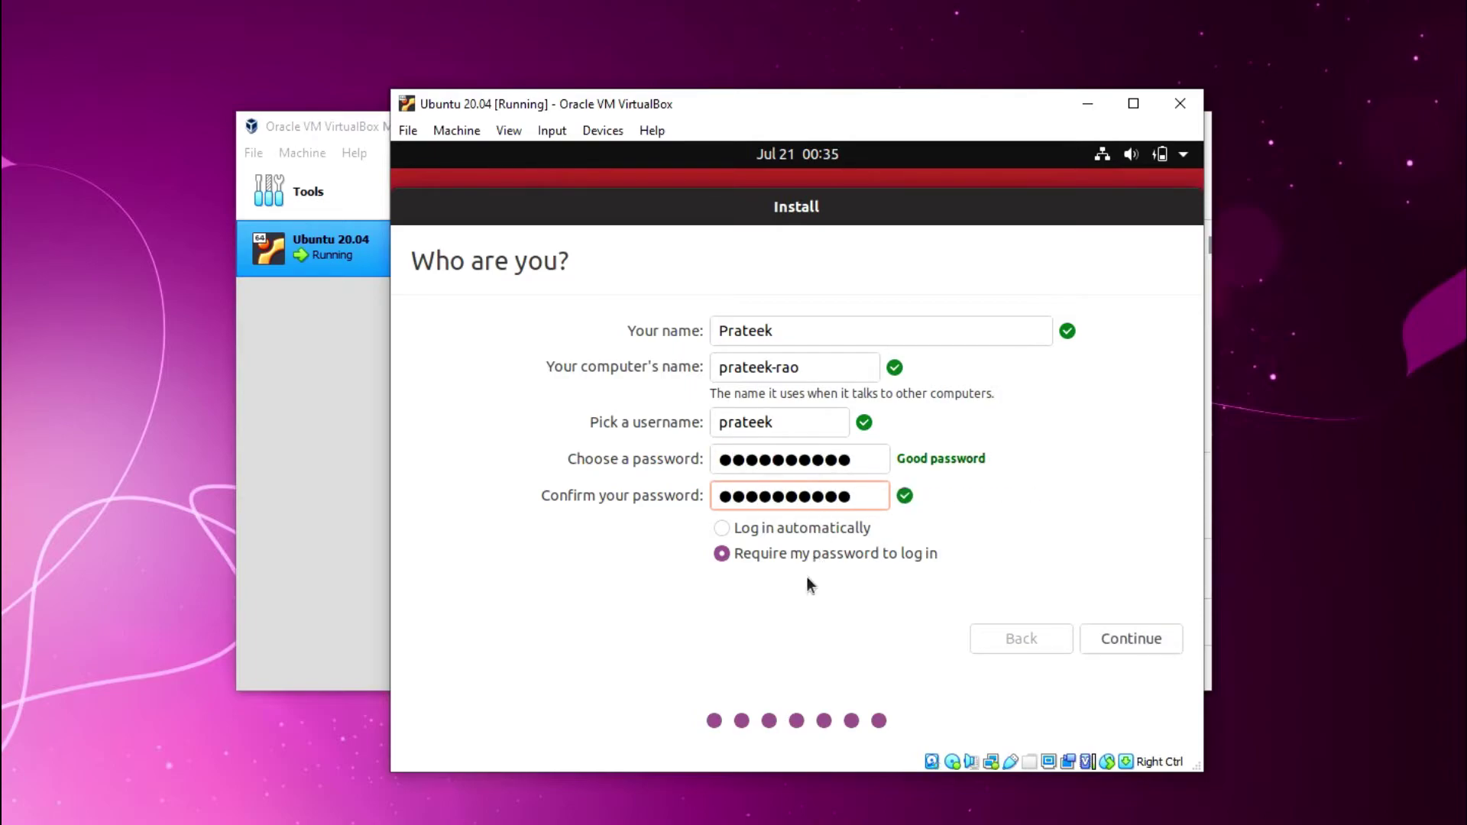
{"action": "left_click", "coordinate": [1119, 648]}
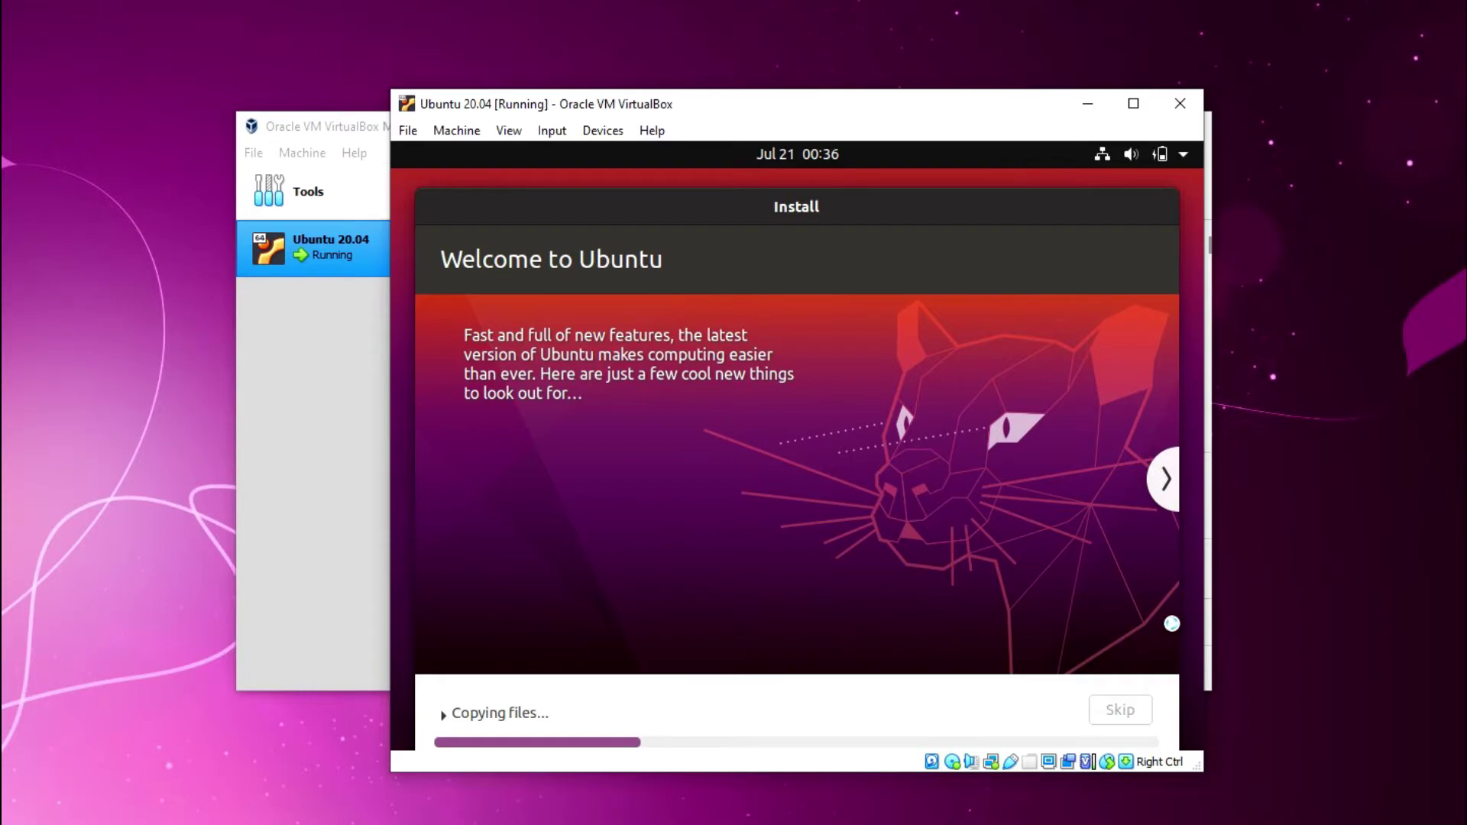
Switch between the VirtualBox Manager and VM windows while the install finishes and reboots to login.
{"action": "left_click", "coordinate": [324, 115]}
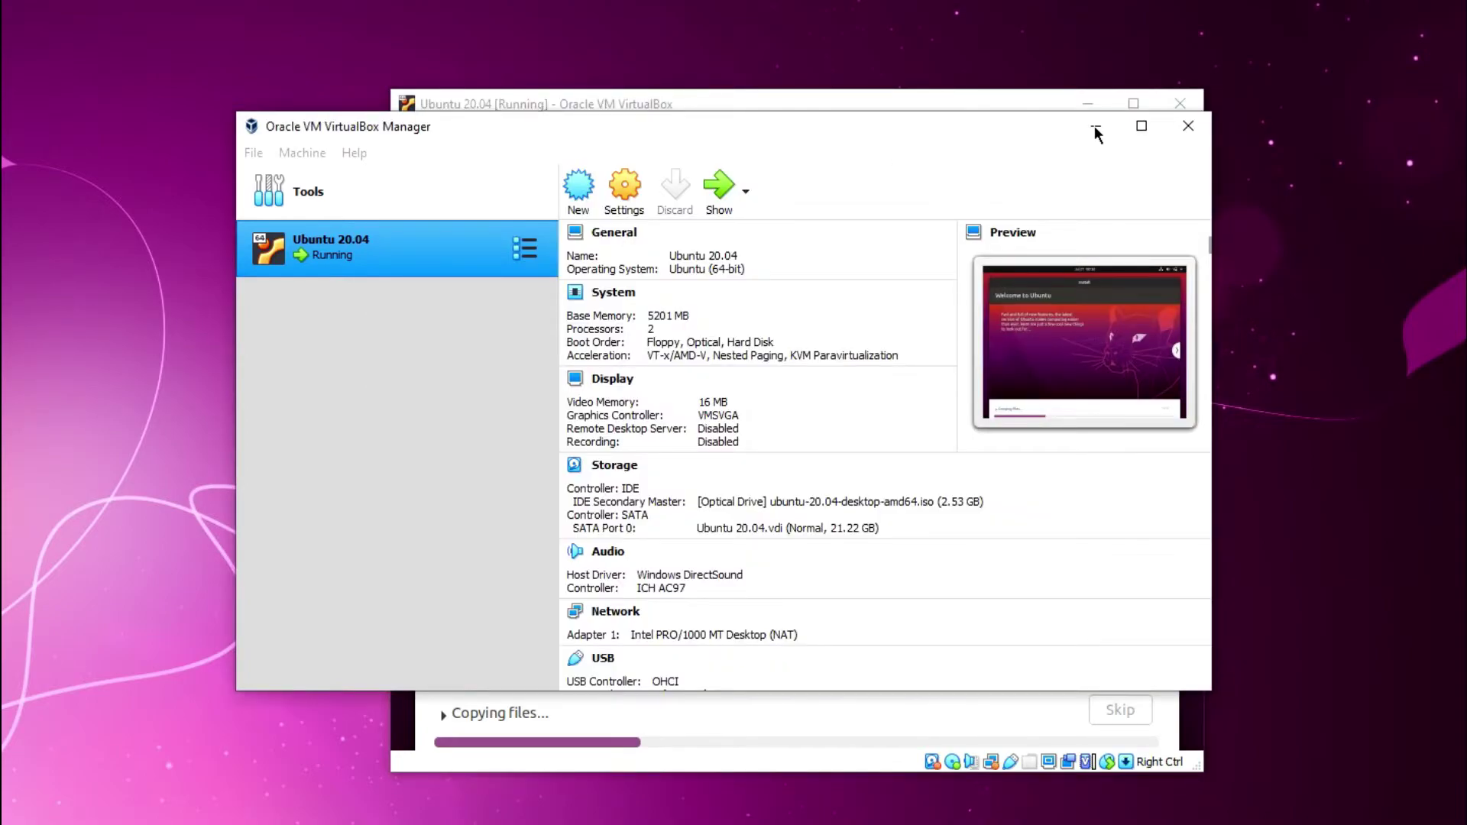
{"action": "left_click", "coordinate": [999, 99]}
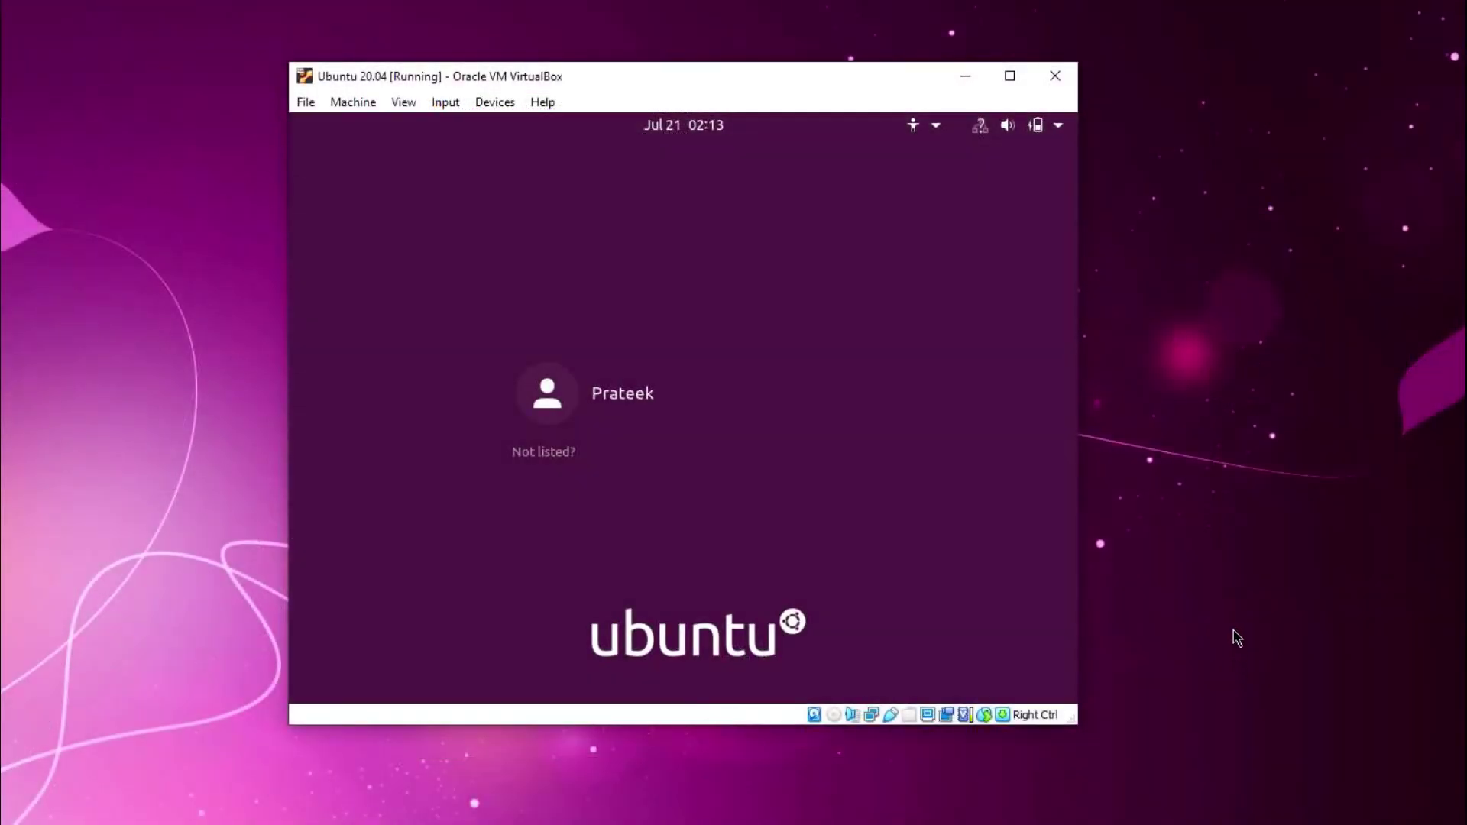
Log in to Ubuntu as the new user with the account password.
{"action": "left_click", "coordinate": [595, 394]}
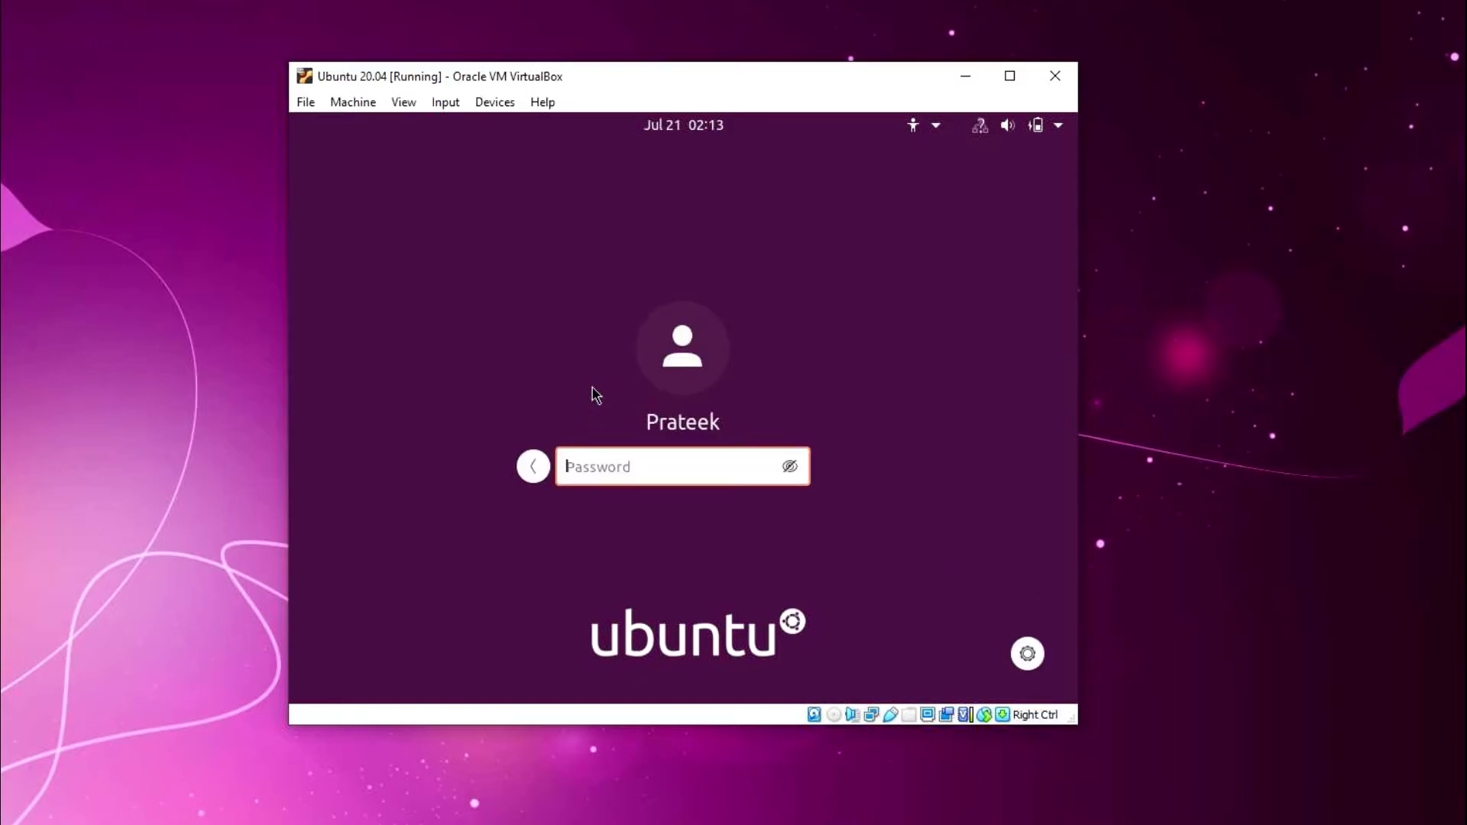
{"action": "type", "text": "●●●●●●●●●●"}
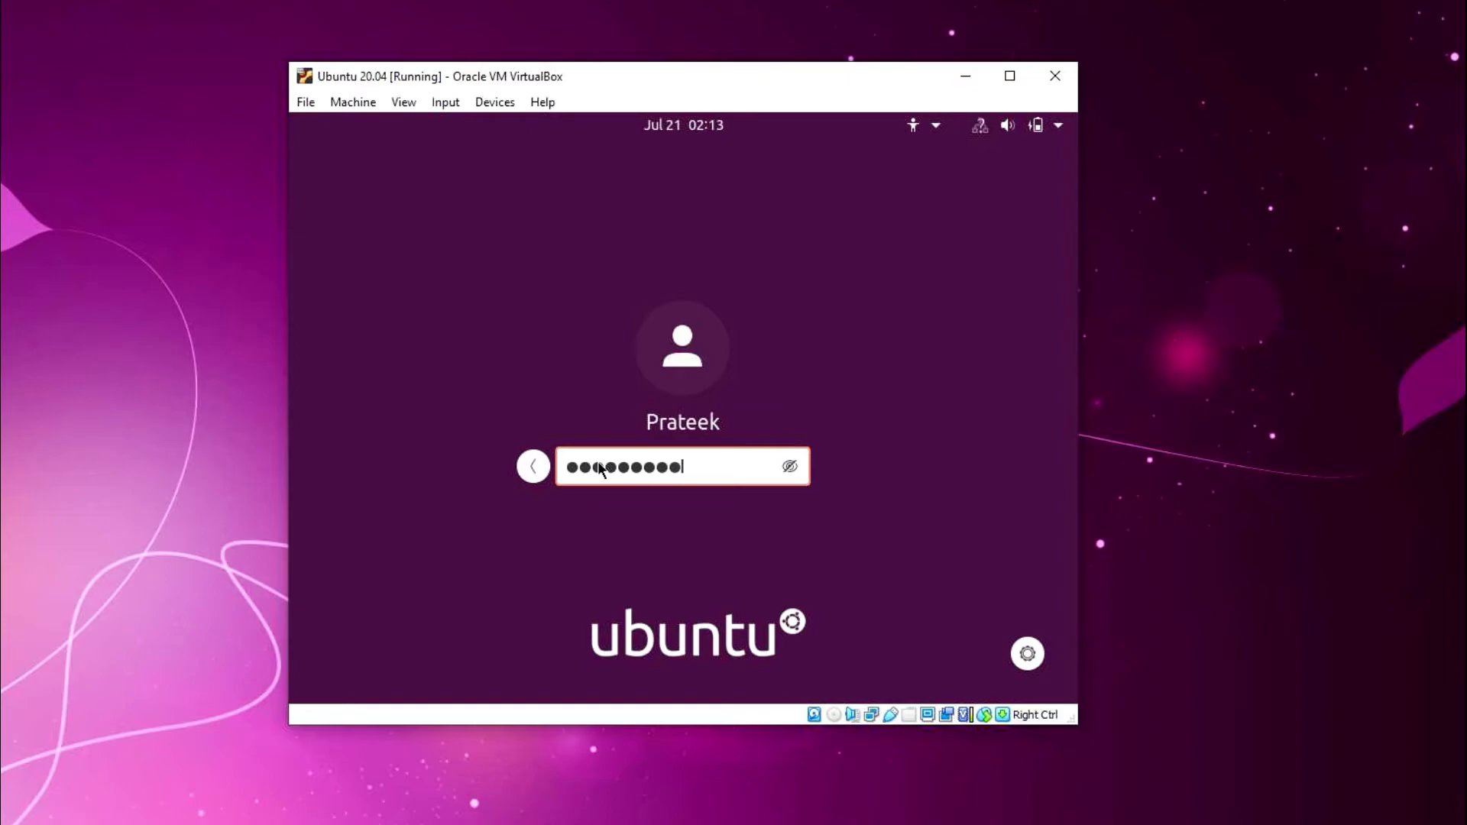
{"action": "key", "text": "Return"}
{"action": "type", "text": "●●●●●●●●●●"}
{"action": "key", "text": "Return"}
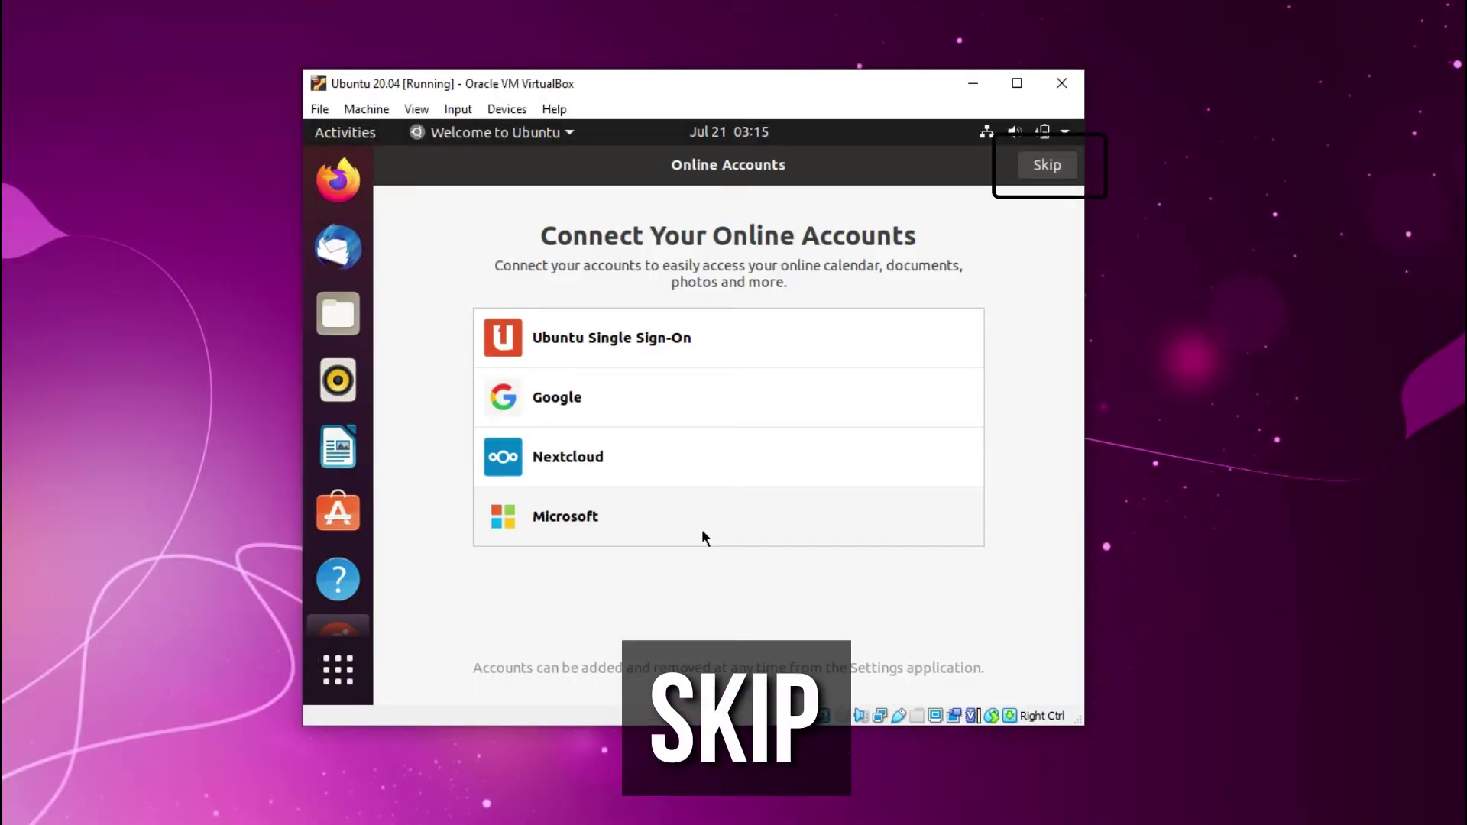
Skip Online Accounts, pass the Livepatch, Help improve Ubuntu and Privacy pages, and finish with Done.
{"action": "left_click", "coordinate": [1042, 165]}
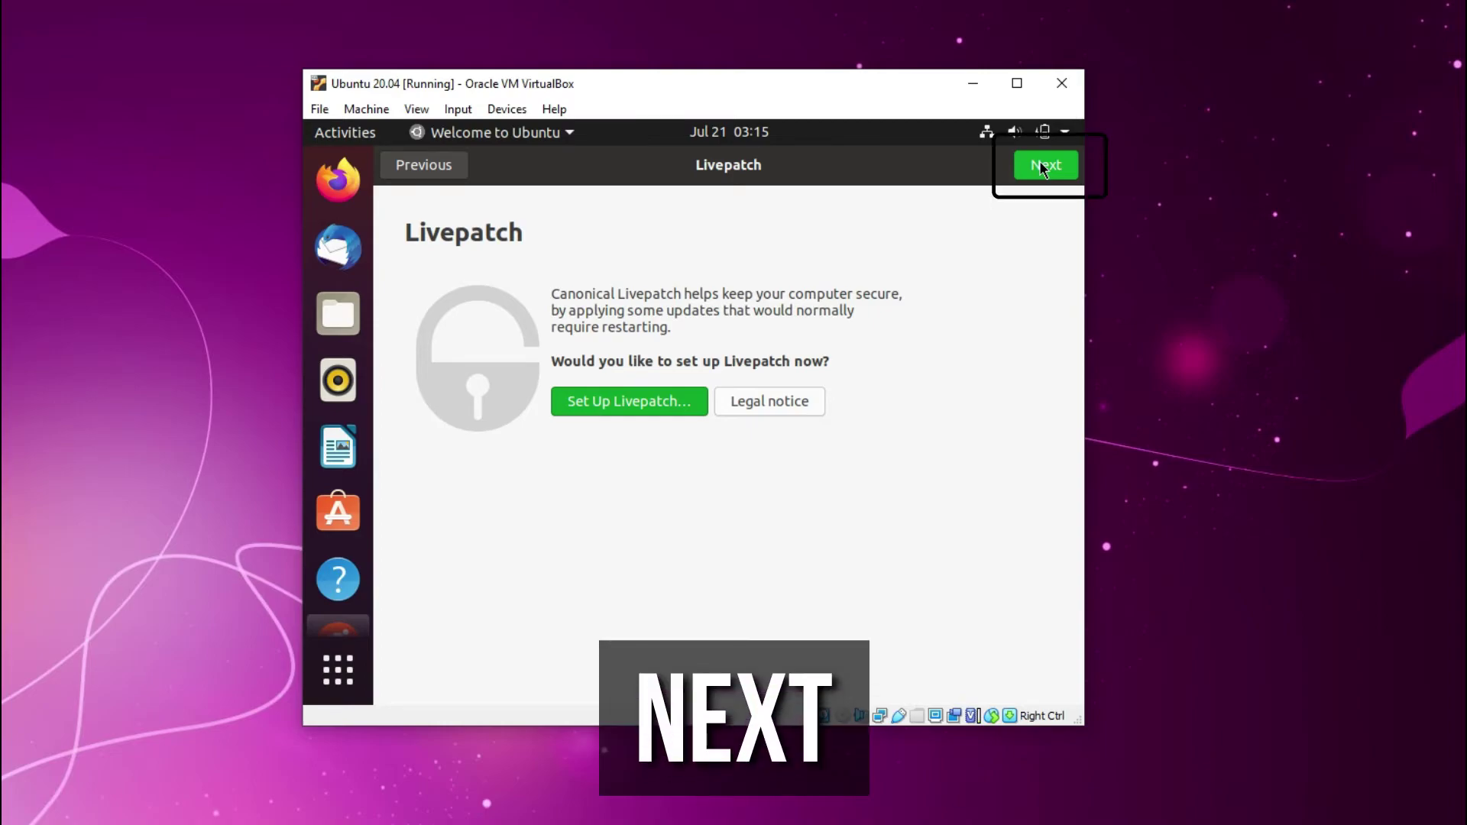
{"action": "left_click", "coordinate": [1043, 166]}
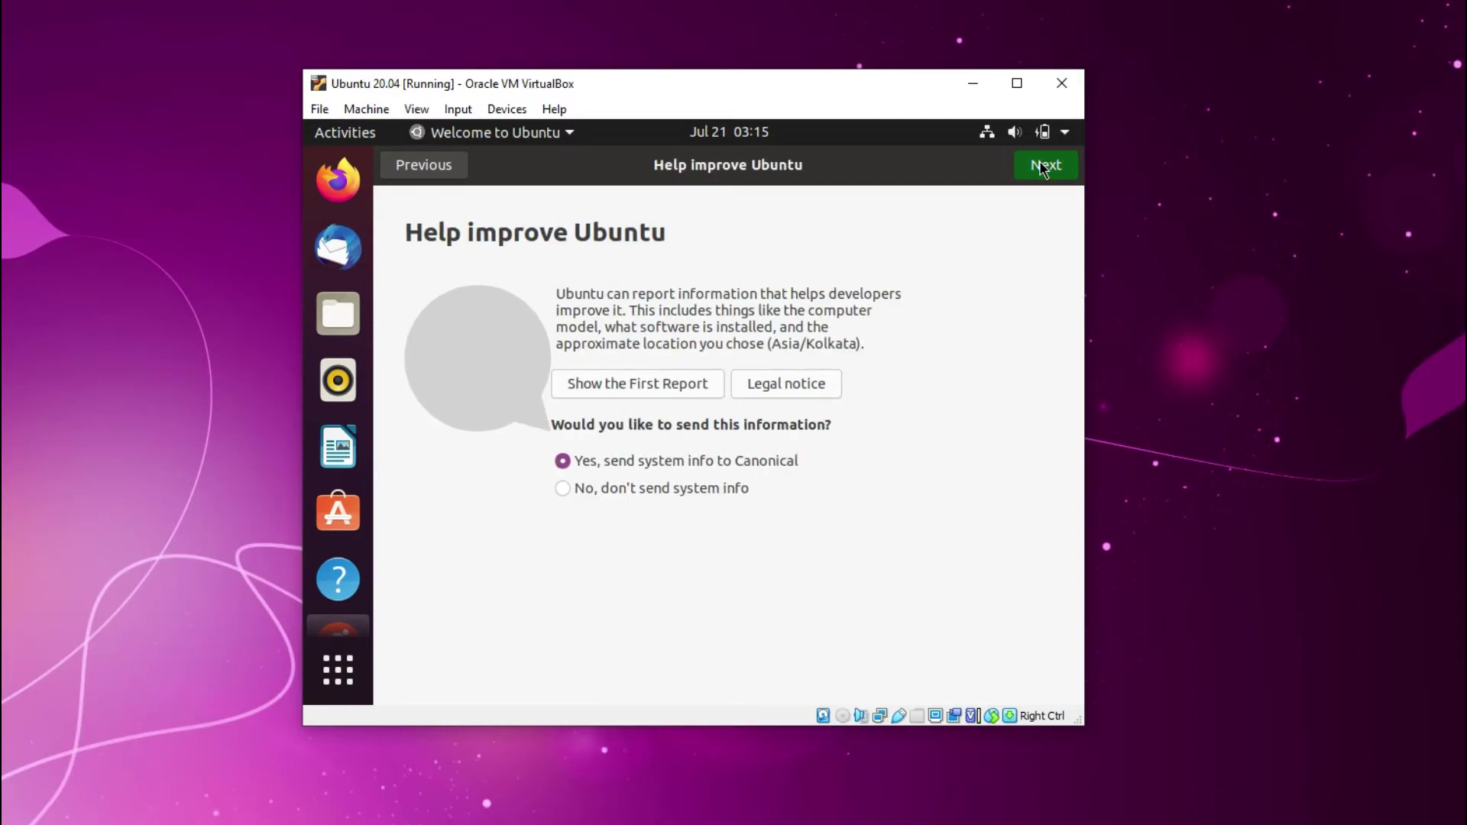
{"action": "left_click", "coordinate": [1044, 166]}
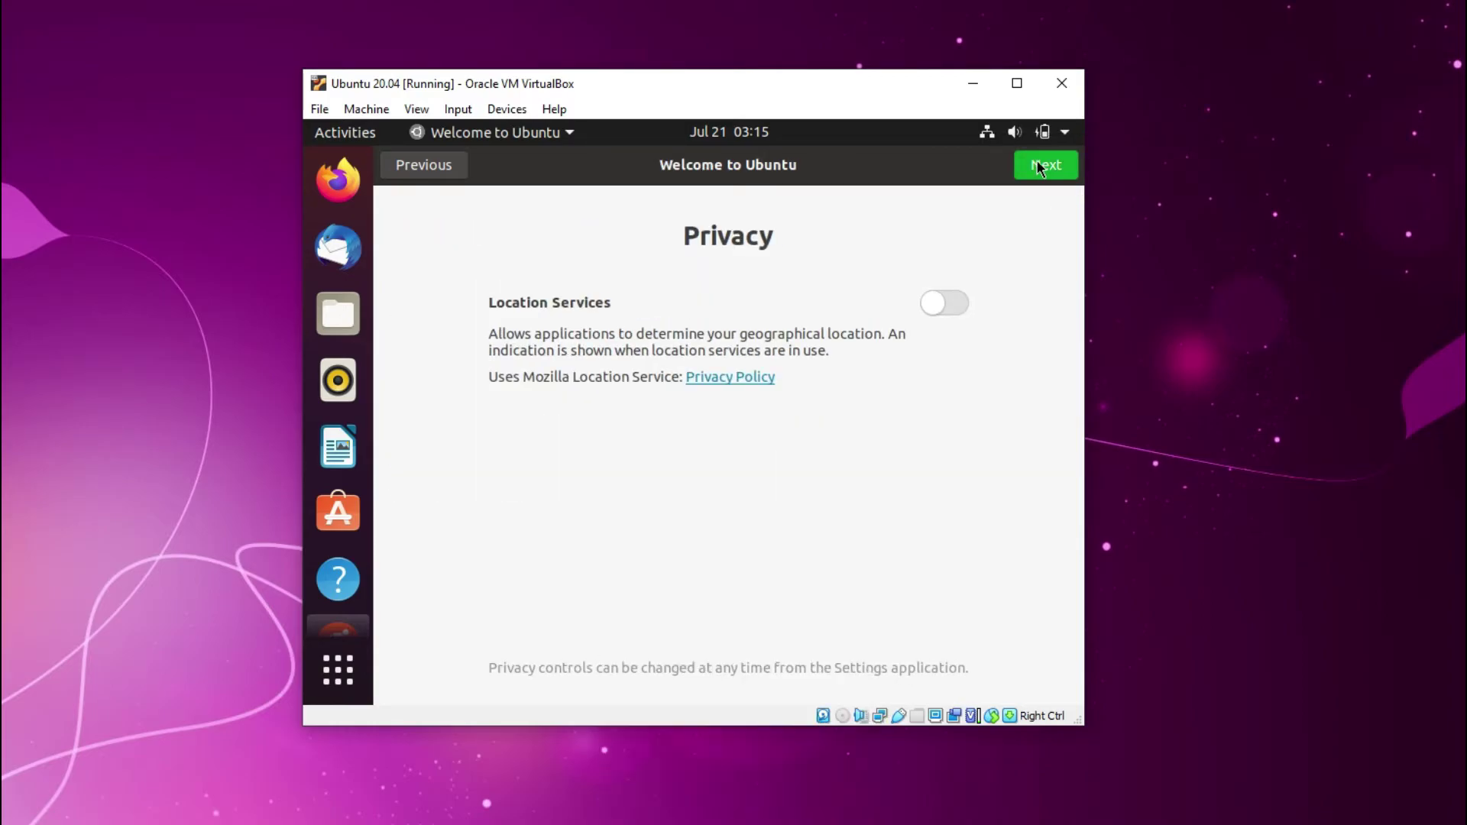
{"action": "left_click", "coordinate": [1038, 163]}
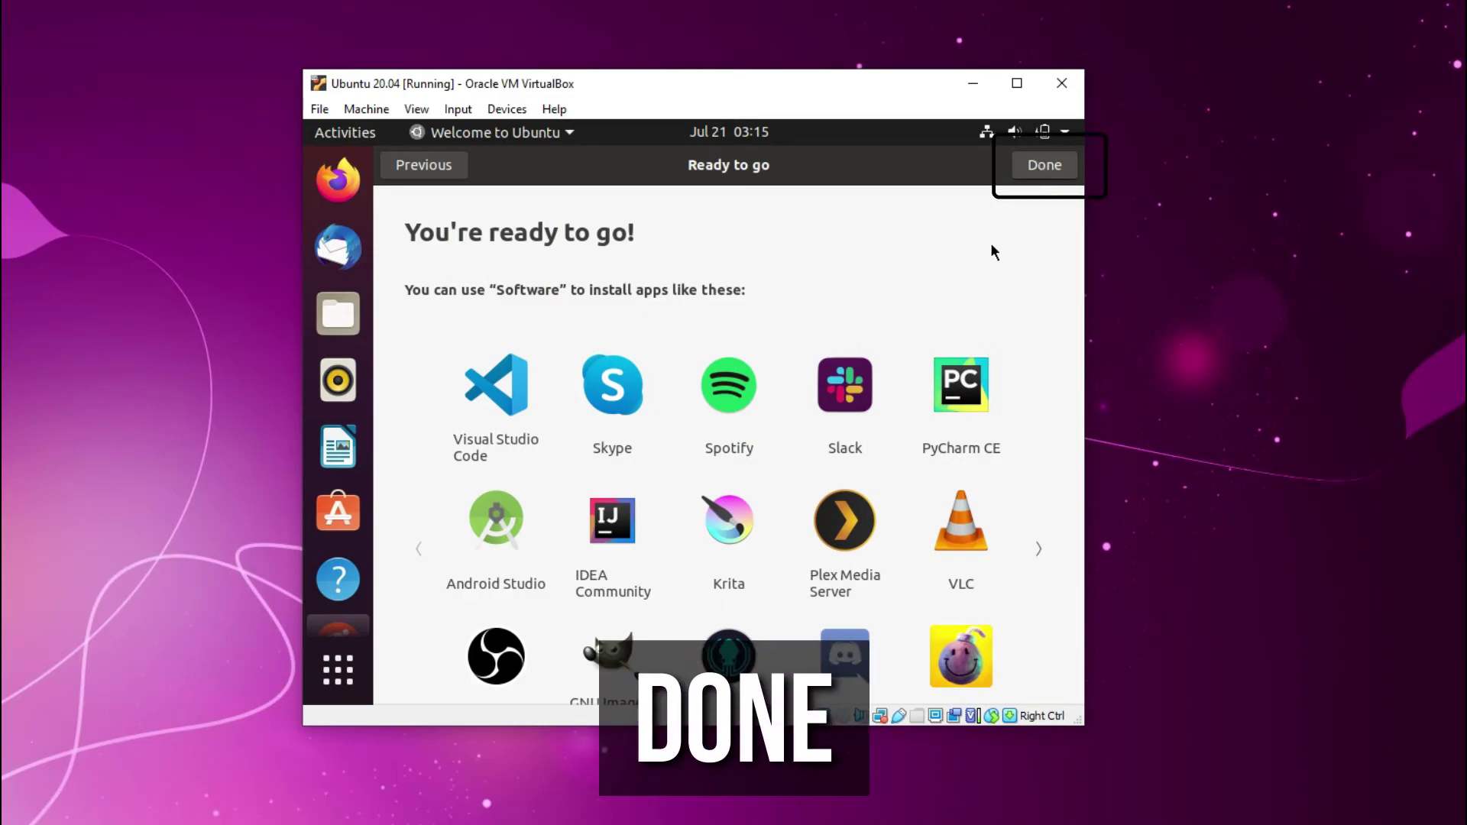
{"action": "scroll", "coordinate": [940, 411], "scroll_direction": "down", "scroll_amount": 3}
{"action": "scroll", "coordinate": [940, 416], "scroll_direction": "up", "scroll_amount": 3}
{"action": "left_click", "coordinate": [1044, 165]}
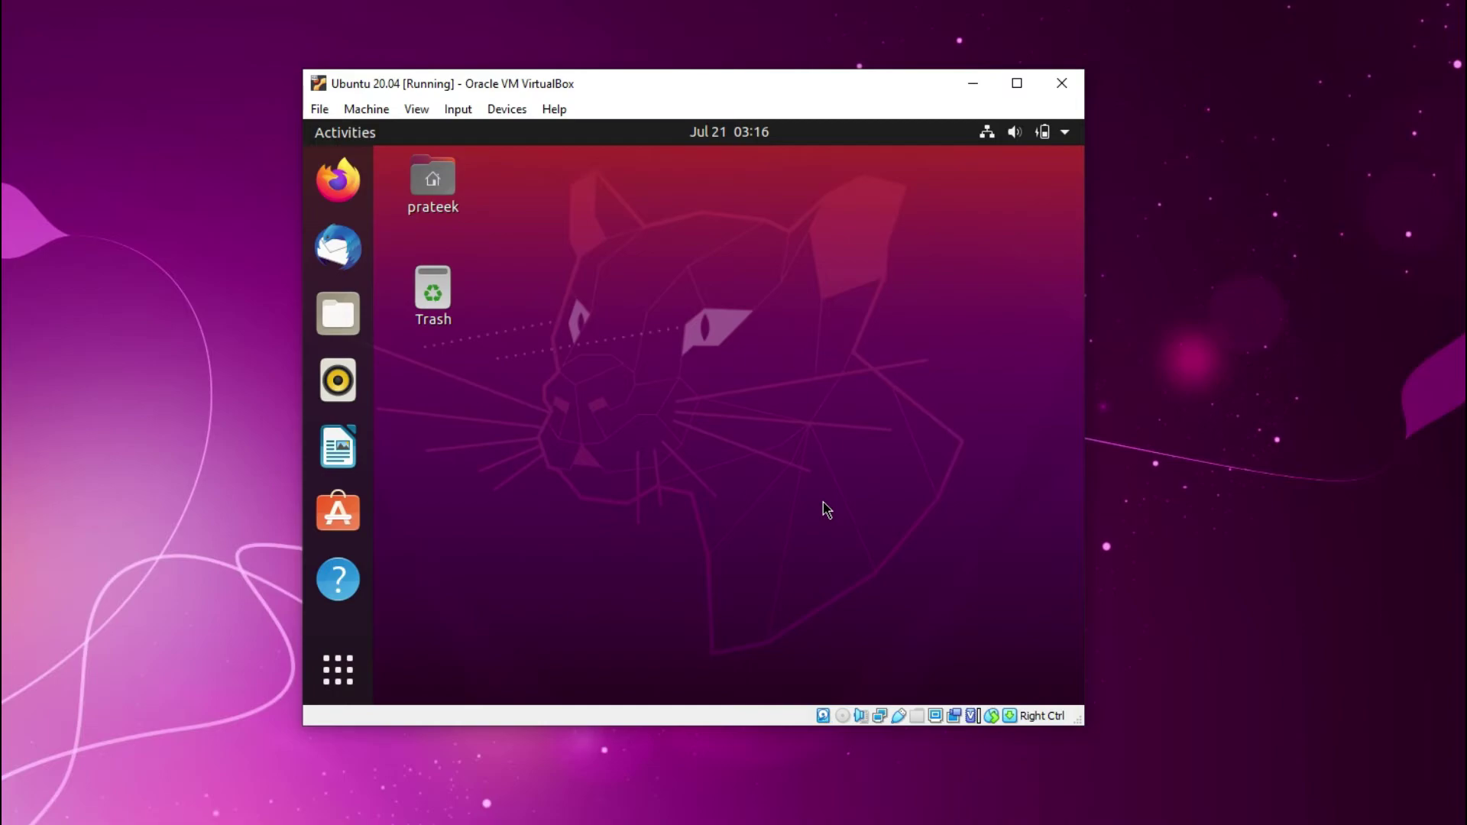
Maximize the VM window, launch Terminal by searching 'terminal', and type the apt install command.
{"action": "left_click", "coordinate": [1016, 82]}
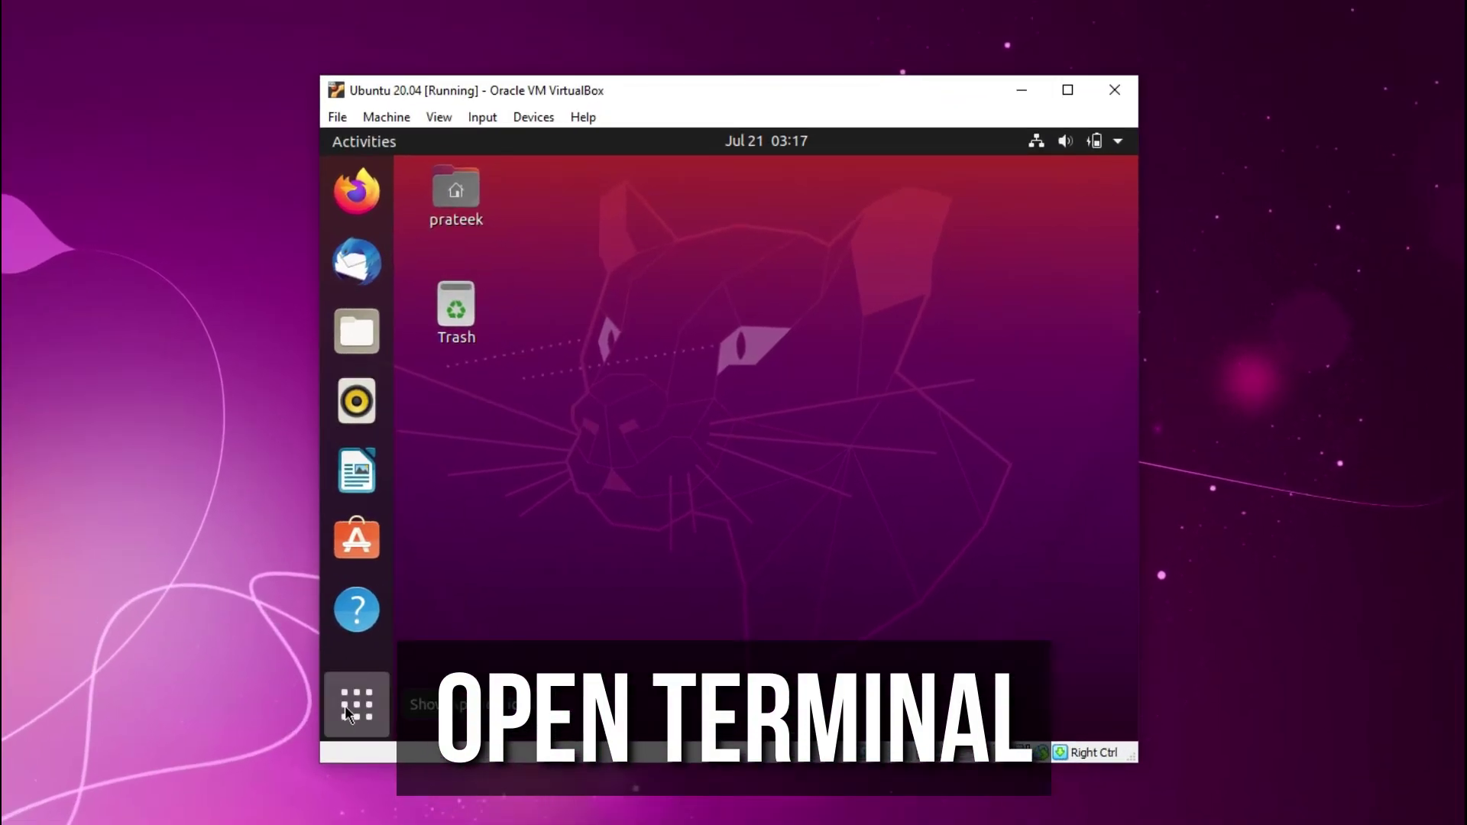
{"action": "left_click", "coordinate": [345, 705]}
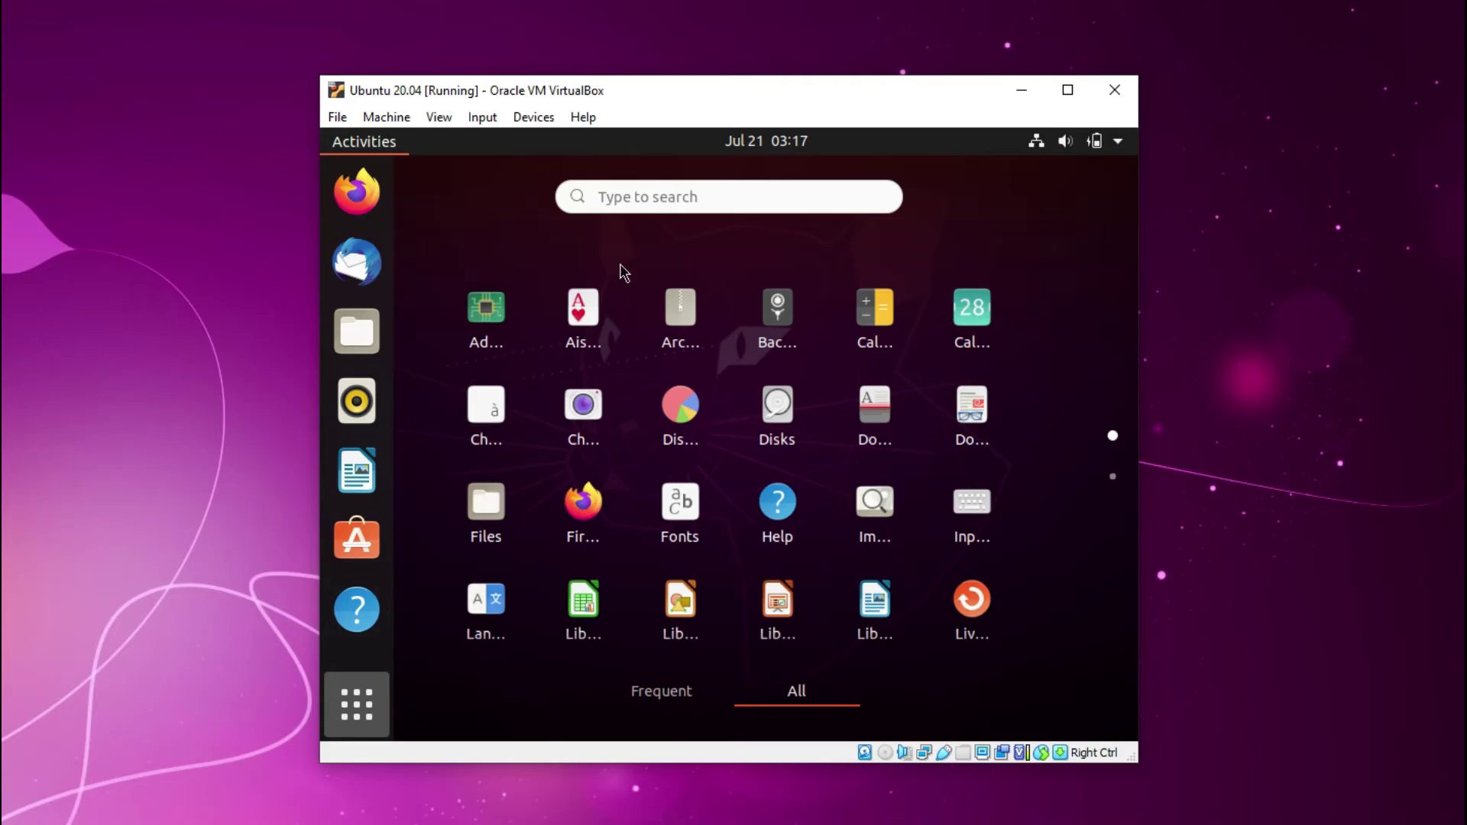
{"action": "type", "text": "ter"}
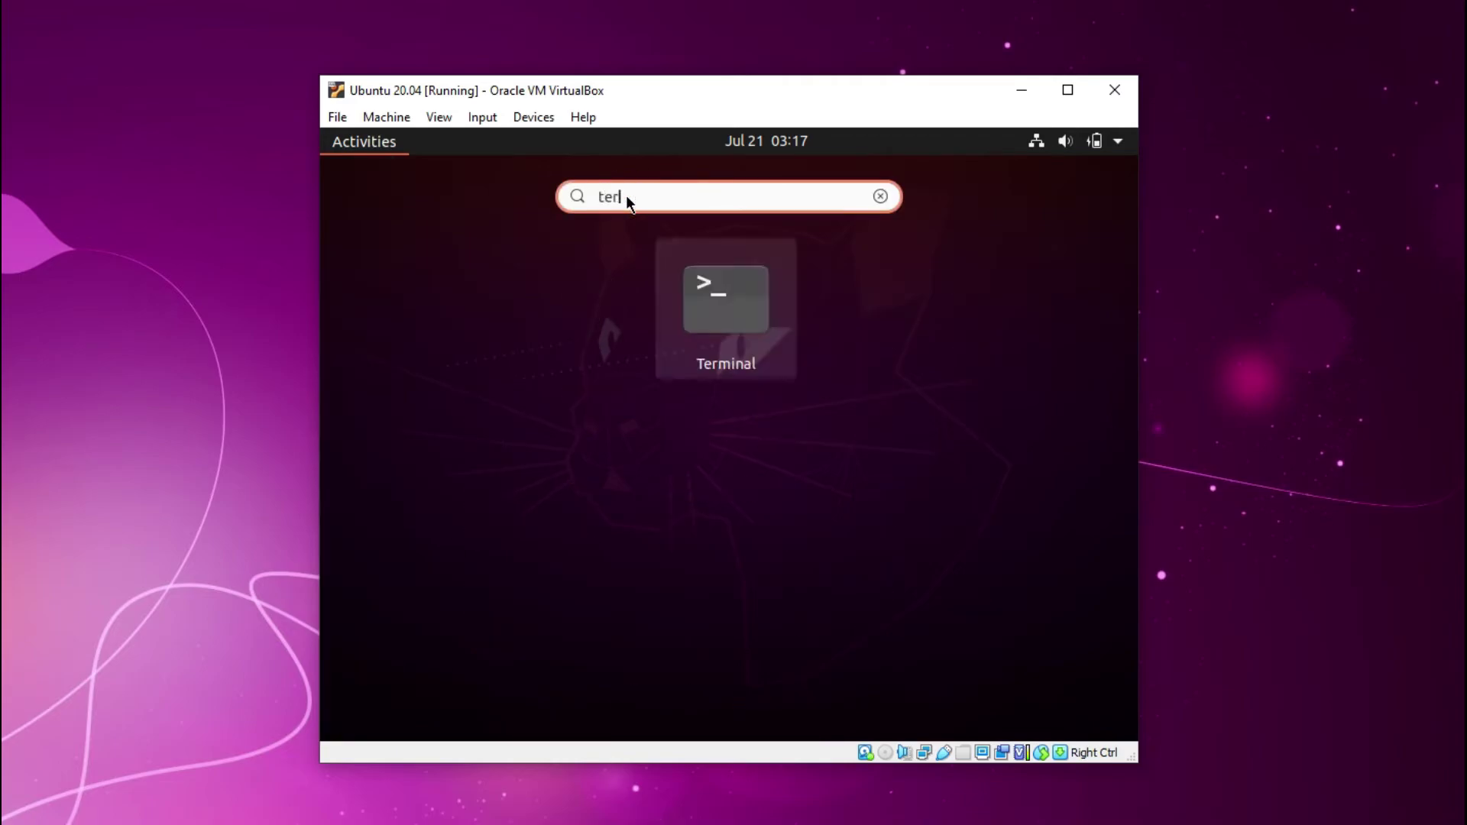
{"action": "type", "text": "minal"}
{"action": "left_click", "coordinate": [721, 288]}
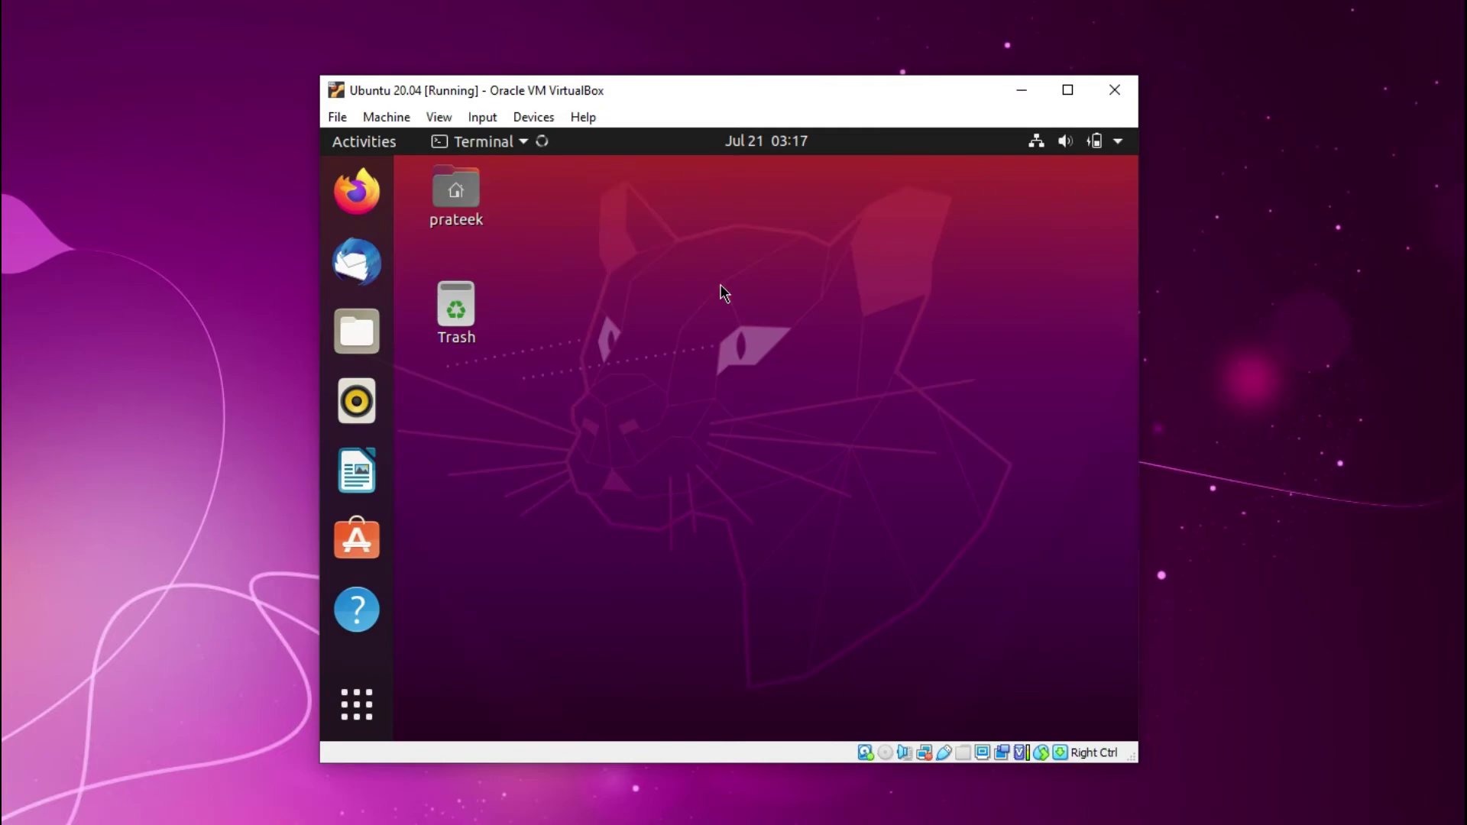
{"action": "type", "text": "sudo apt install buil"}
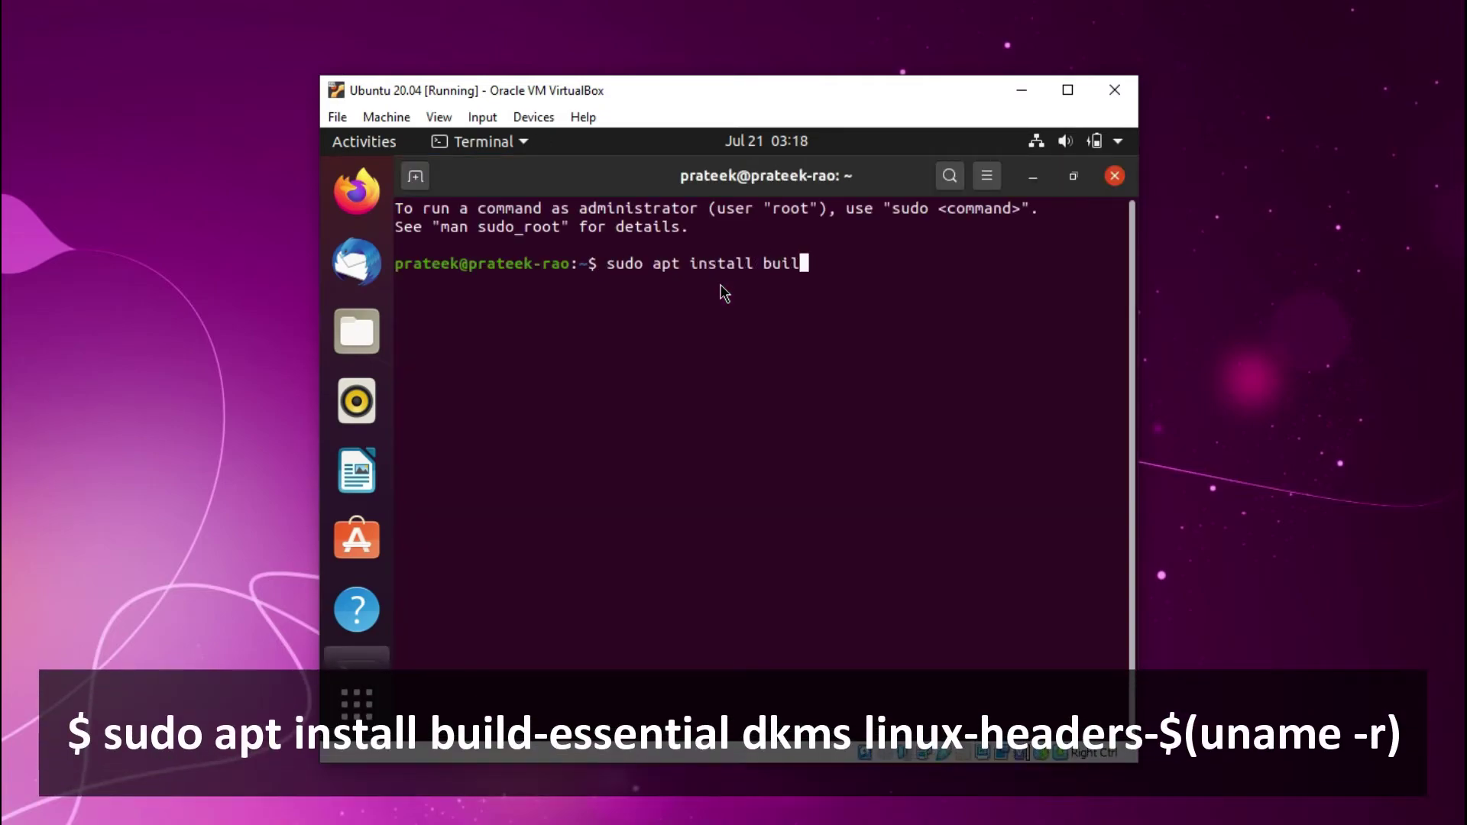
{"action": "type", "text": "d-essential dkms linux-header-$(uname -r)"}
Run the install command with the admin password, correcting 'linux-header' to 'linux-headers-$(uname -r)'.
{"action": "key", "text": "Return"}
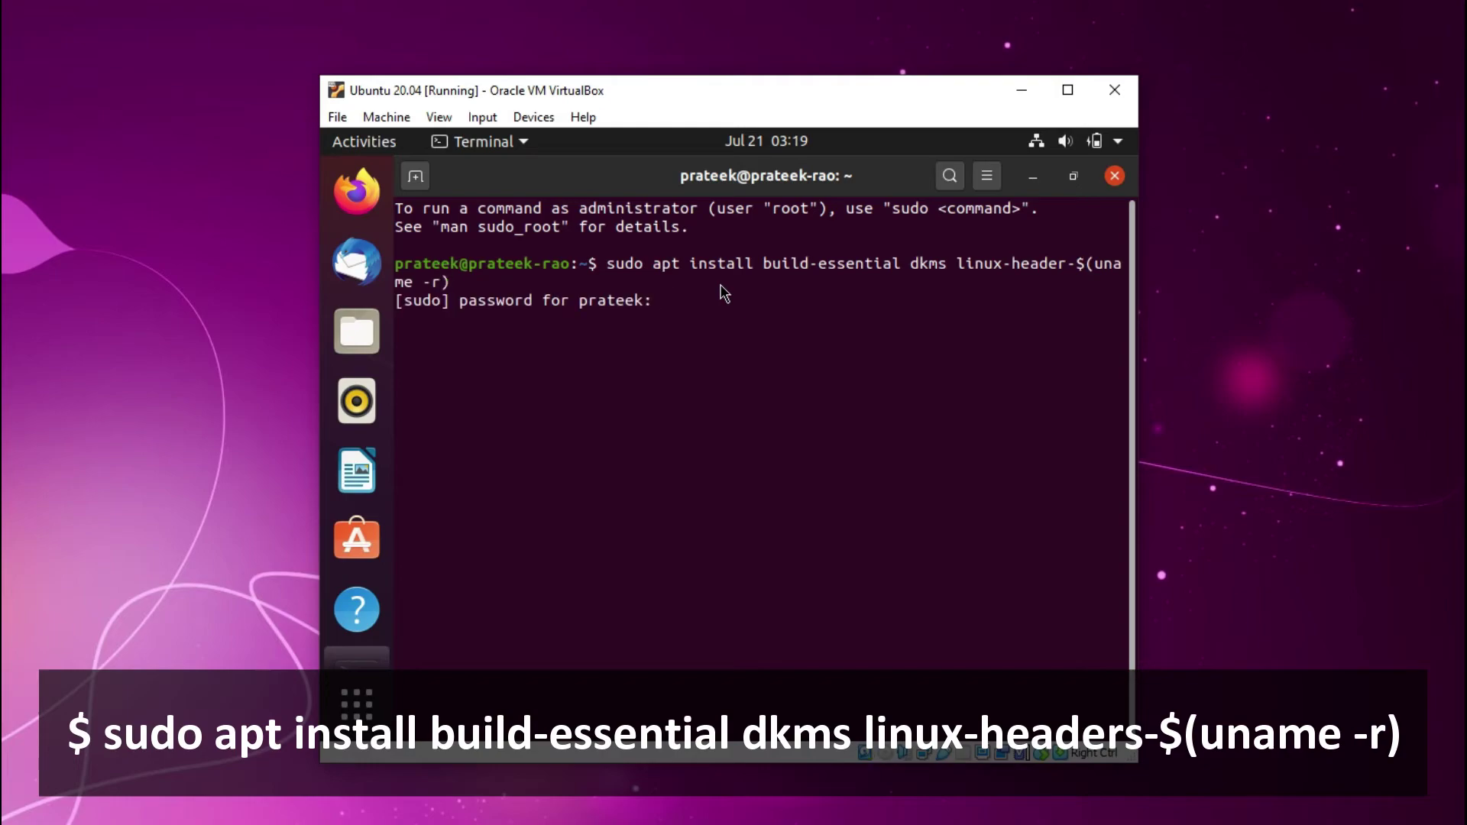
{"action": "key", "text": "Return"}
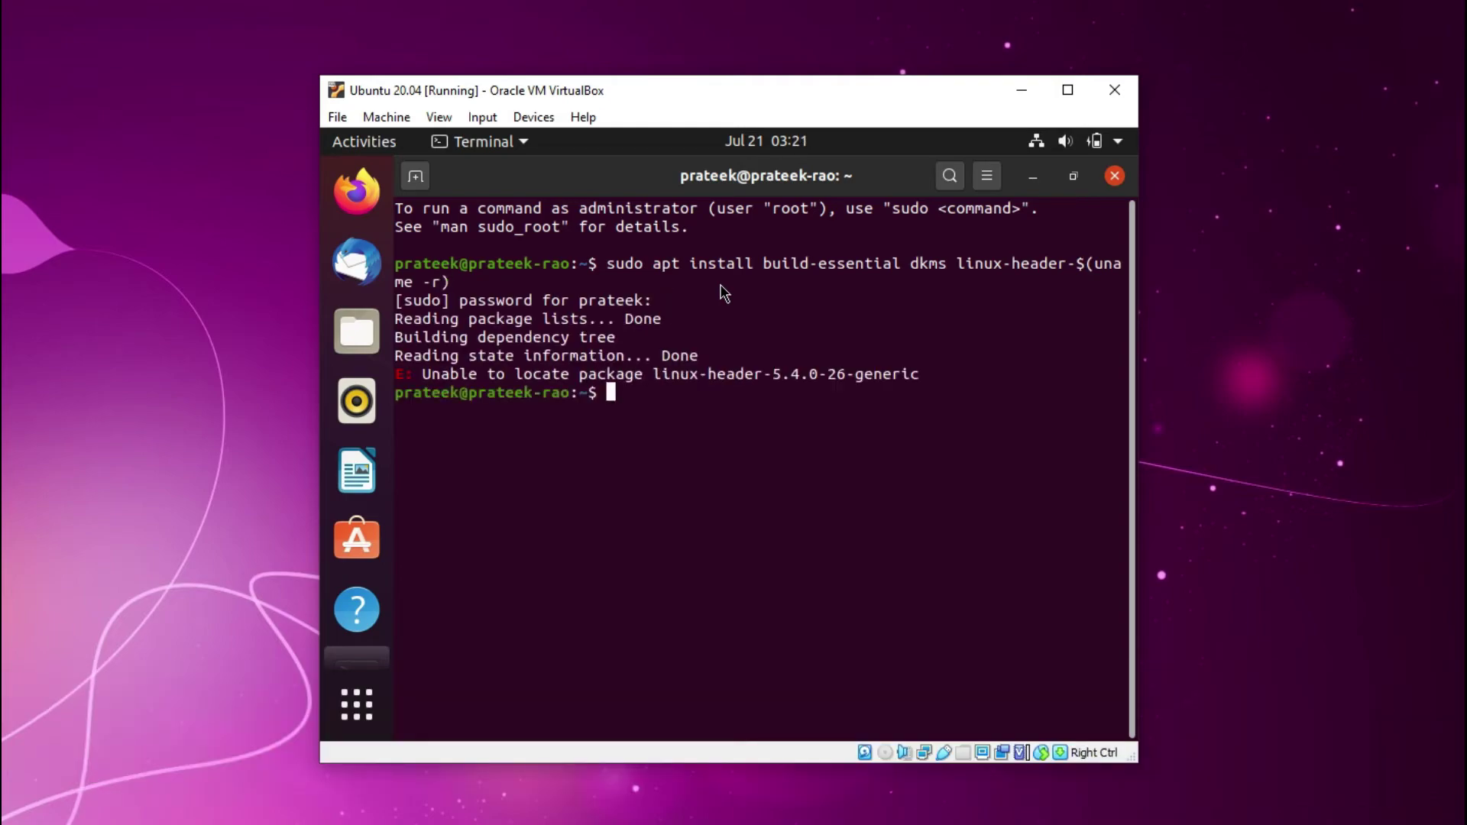
{"action": "key", "text": "Up"}
{"action": "key", "text": "Left"}
{"action": "key", "text": "Left"}
{"action": "key", "text": "Left"}
{"action": "key", "text": "Left"}
{"action": "key", "text": "Left"}
{"action": "key", "text": "Left"}
{"action": "key", "text": "Left"}
{"action": "key", "text": "Left"}
{"action": "key", "text": "Left"}
{"action": "key", "text": "Left"}
{"action": "key", "text": "Left"}
{"action": "key", "text": "Left"}
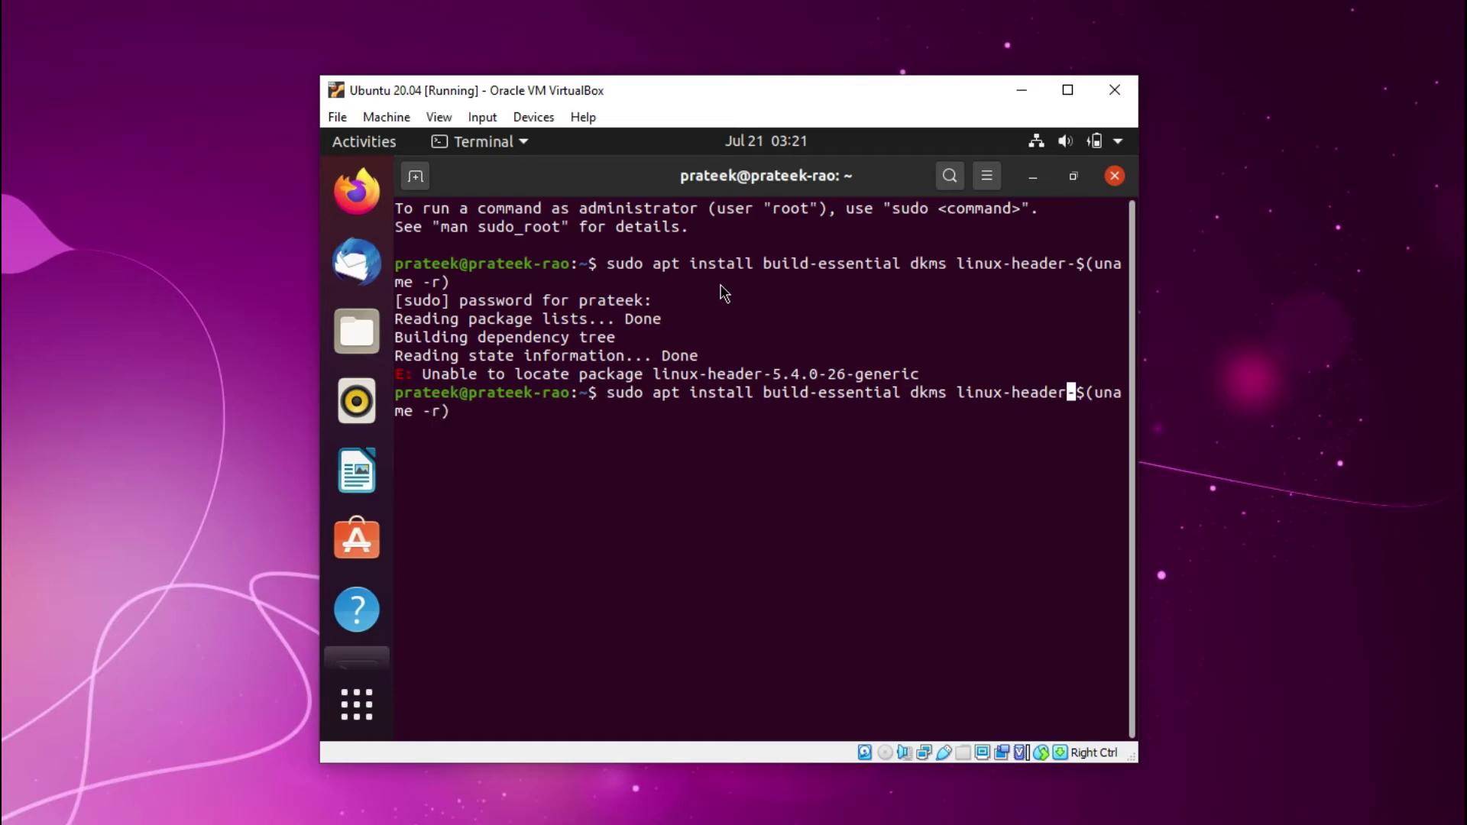
{"action": "type", "text": "s"}
{"action": "key", "text": "Return"}
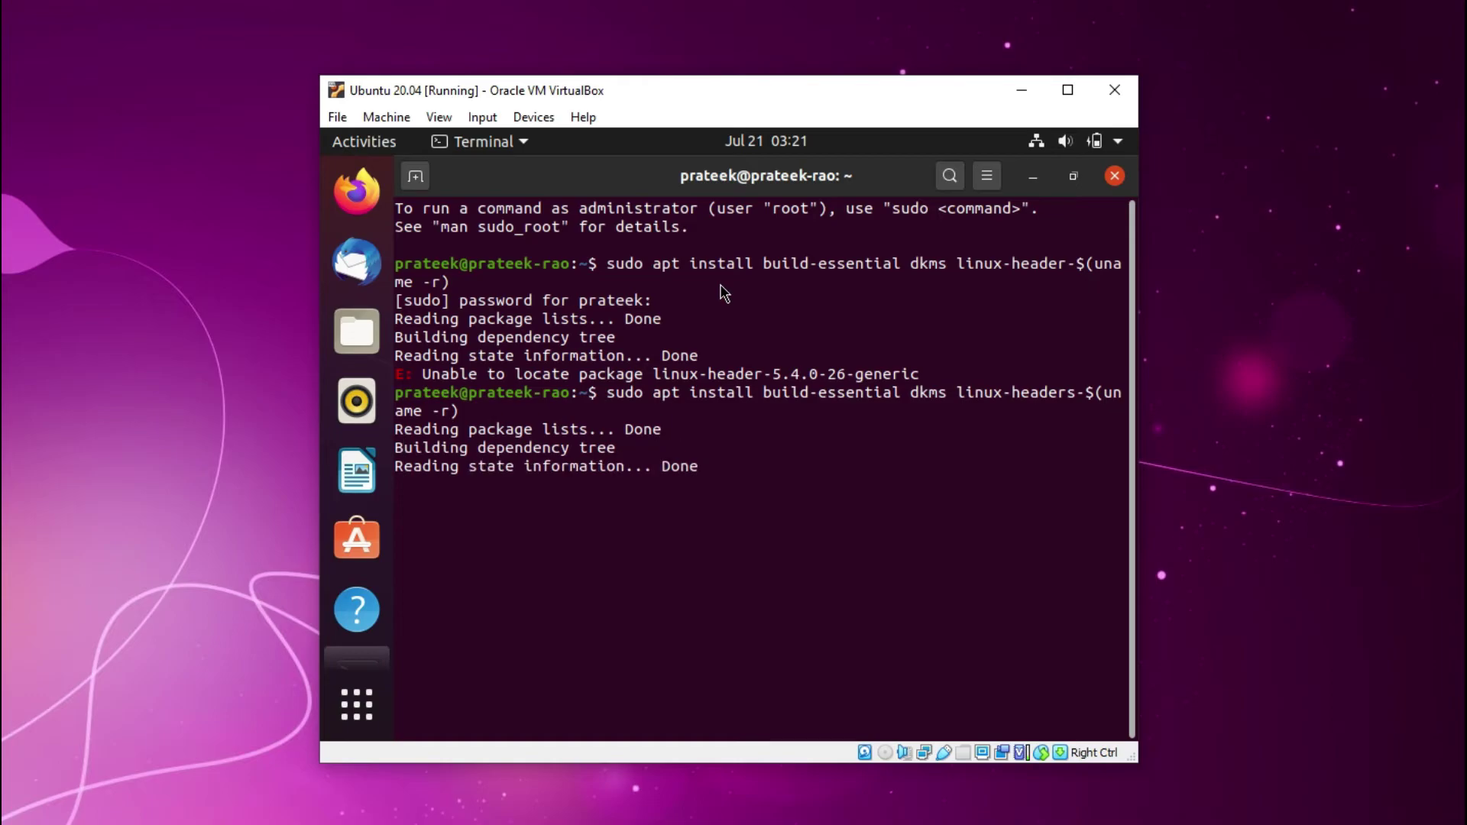
Answer y to install build-essential, dkms and the kernel headers, then close the terminal.
{"action": "type", "text": "yy"}
{"action": "key", "text": "BackSpace"}
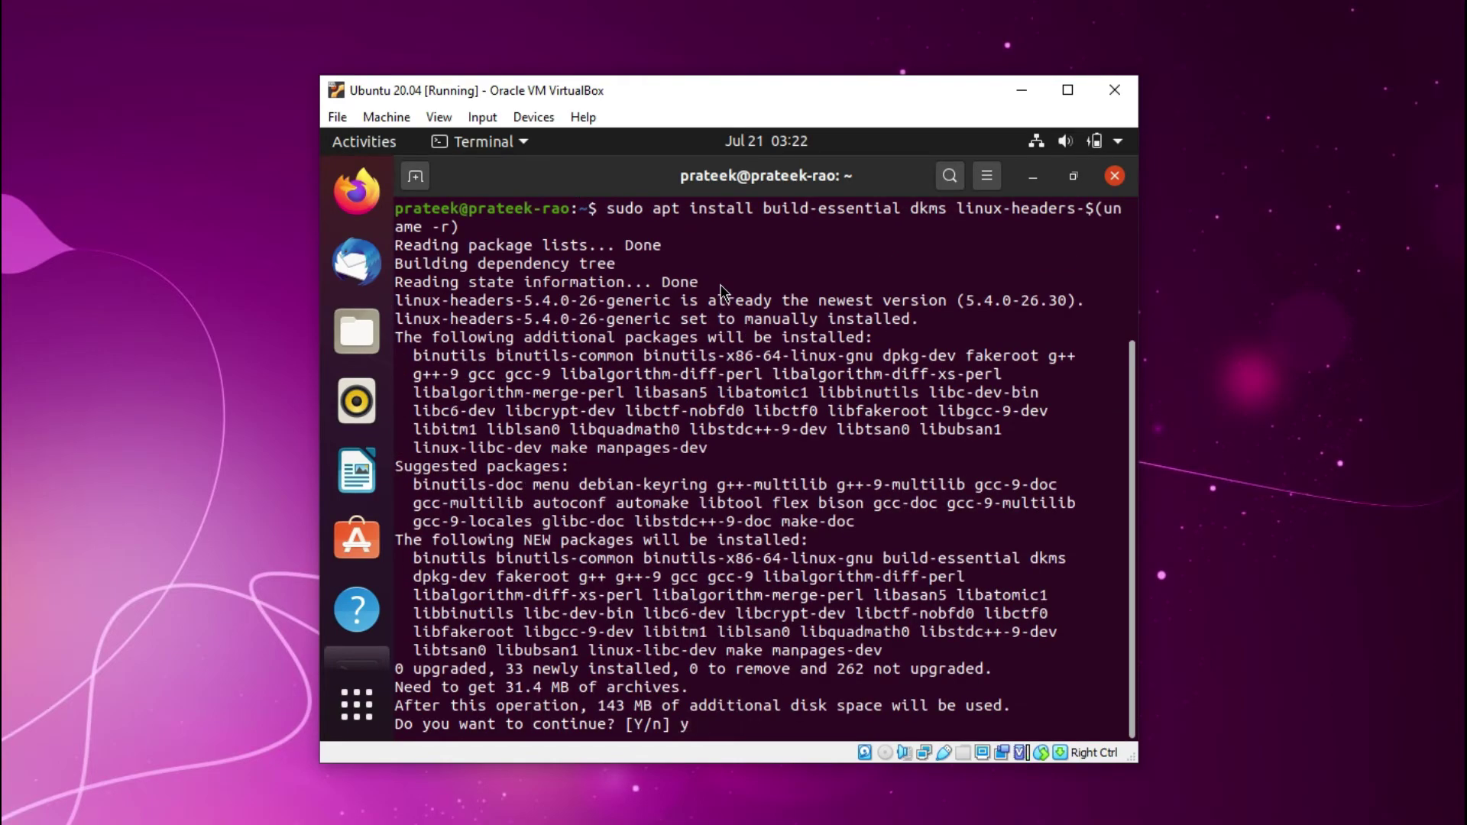
{"action": "key", "text": "Return"}
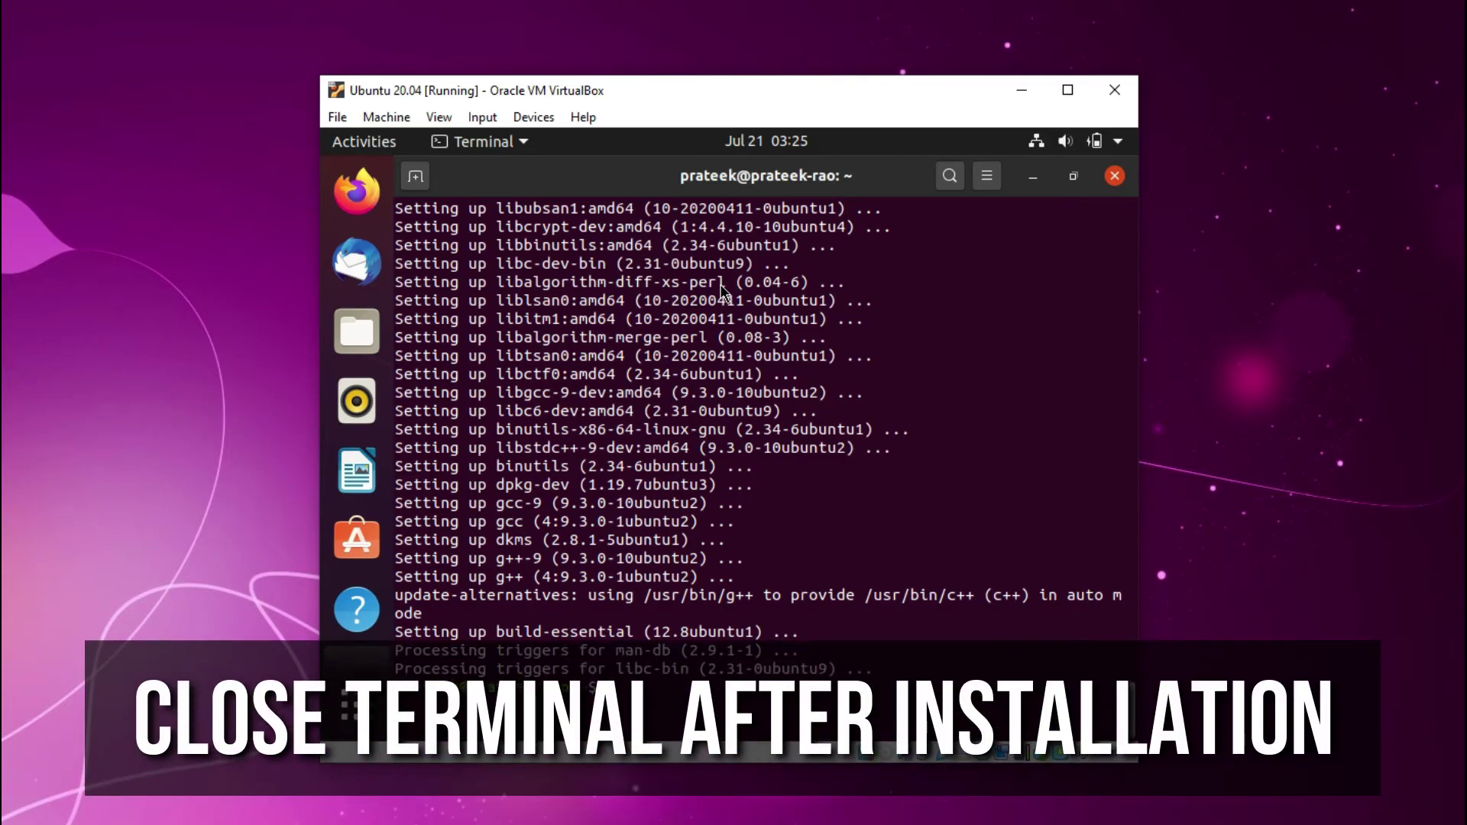
{"action": "left_click", "coordinate": [1115, 176]}
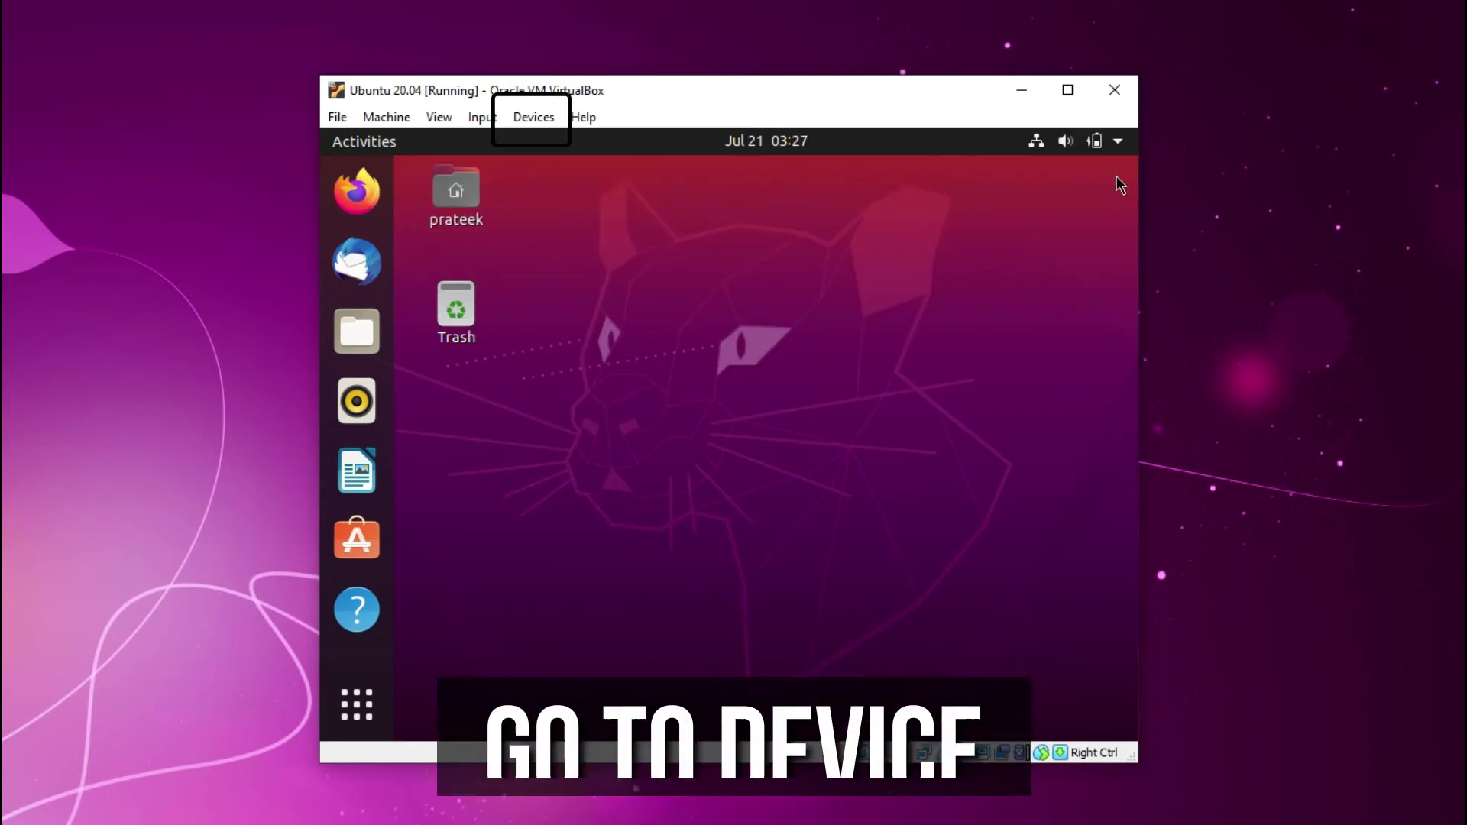
Insert the Guest Additions CD image, run it with administrator authentication, and close the finished installer.
{"action": "left_click", "coordinate": [535, 119]}
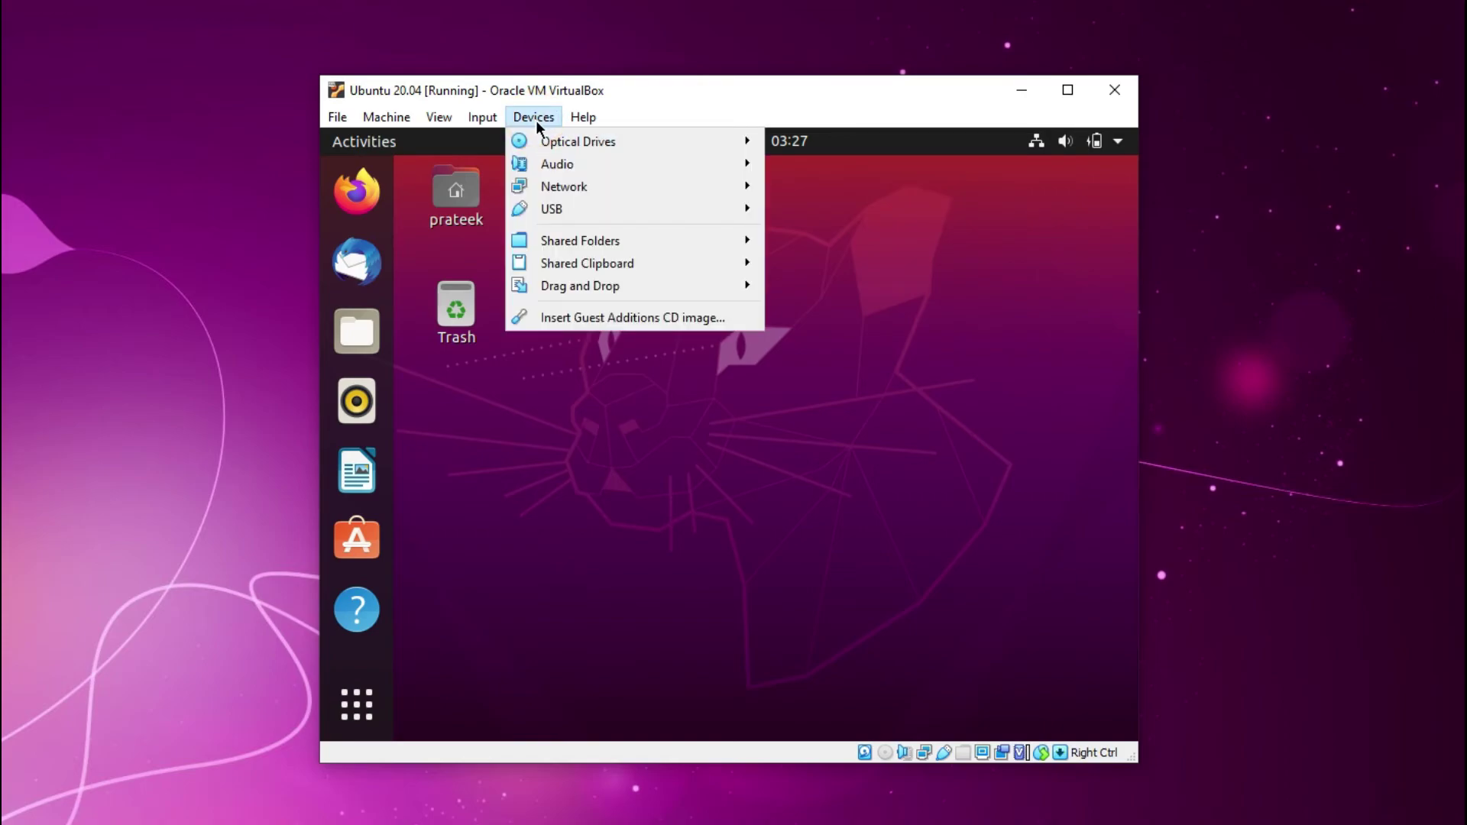
{"action": "left_click", "coordinate": [743, 315]}
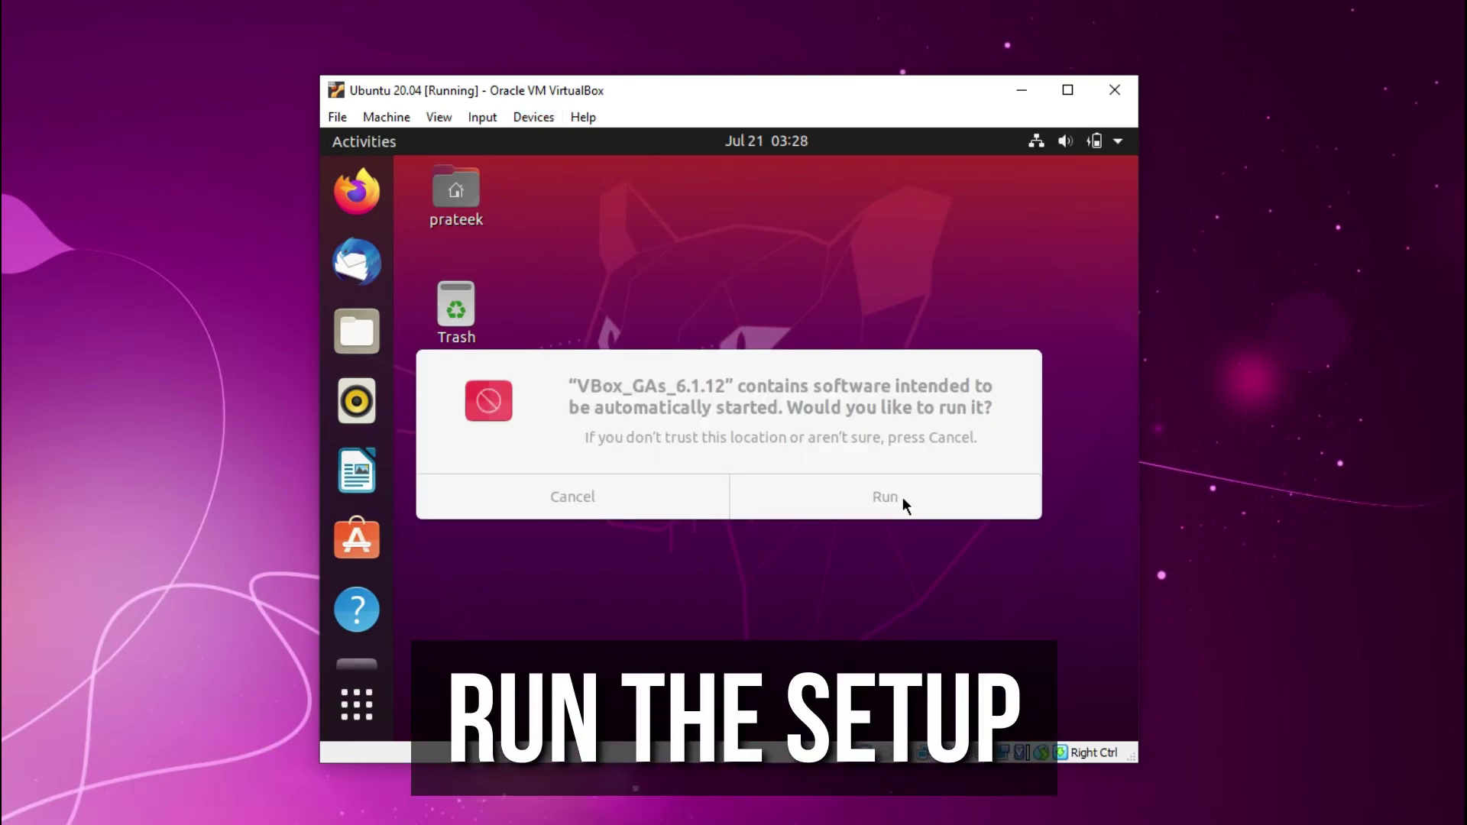
{"action": "left_click", "coordinate": [902, 497]}
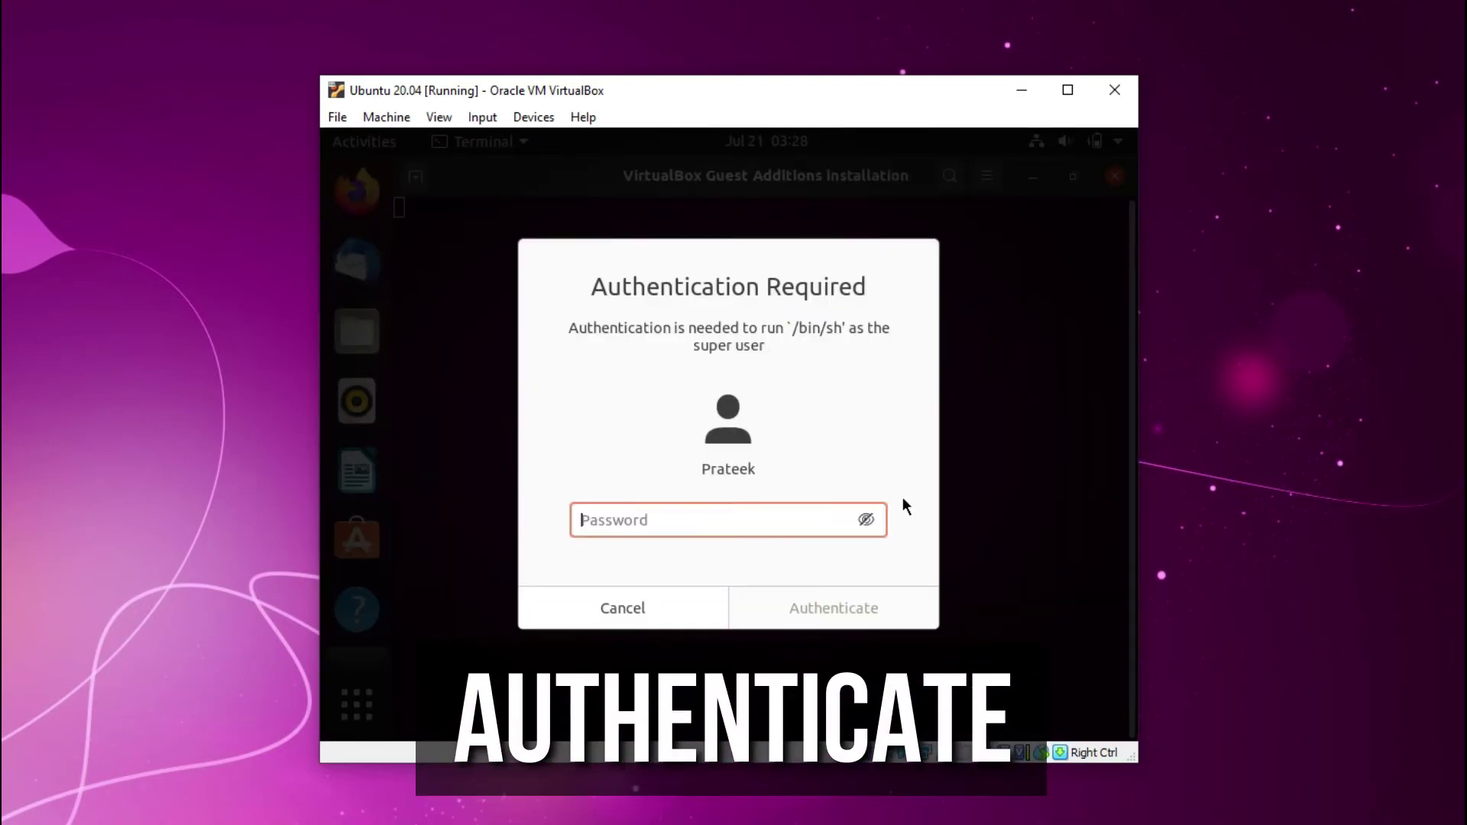
{"action": "type", "text": "•••••••••••"}
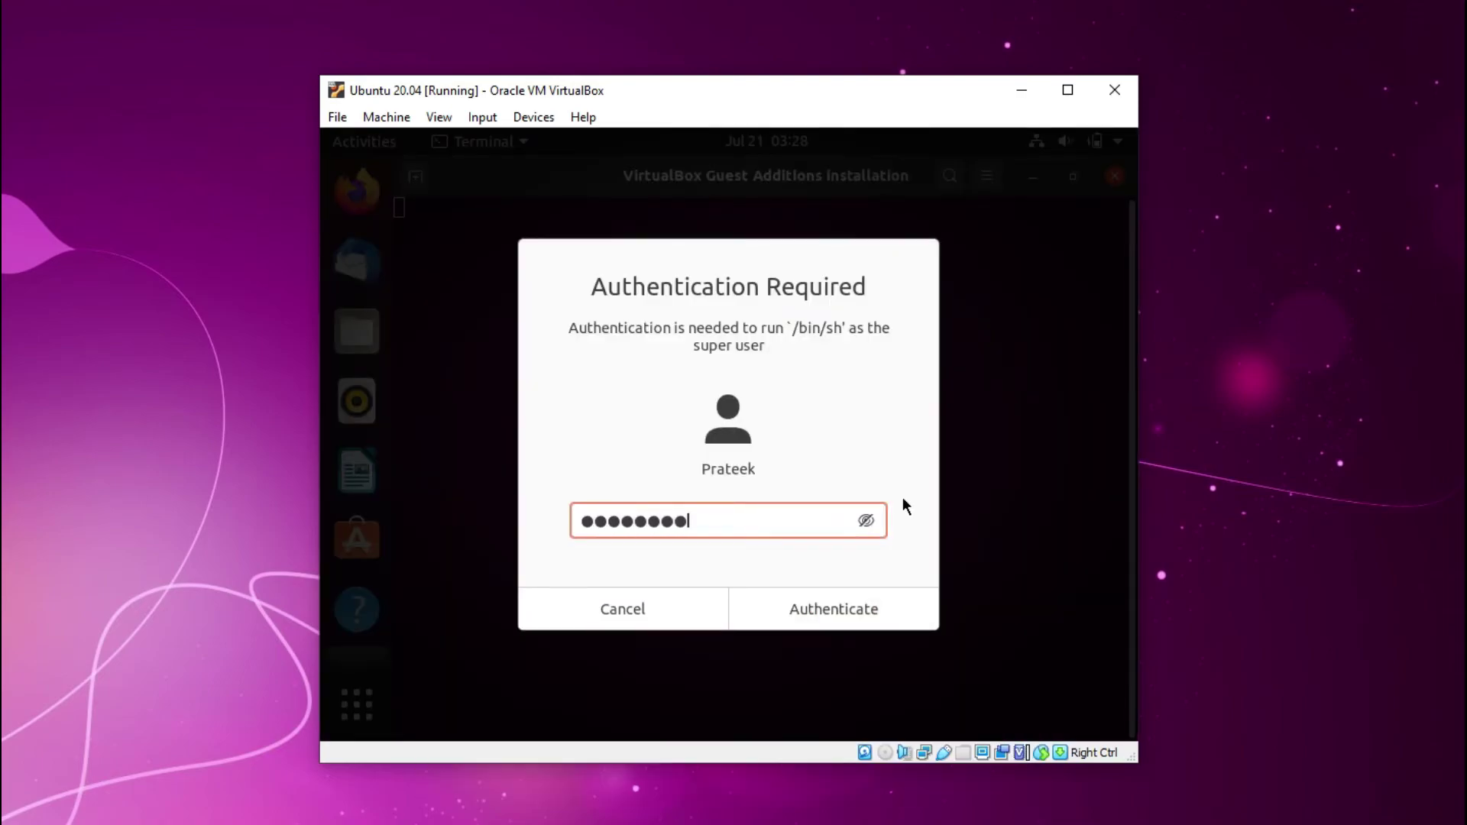
{"action": "left_click", "coordinate": [851, 609]}
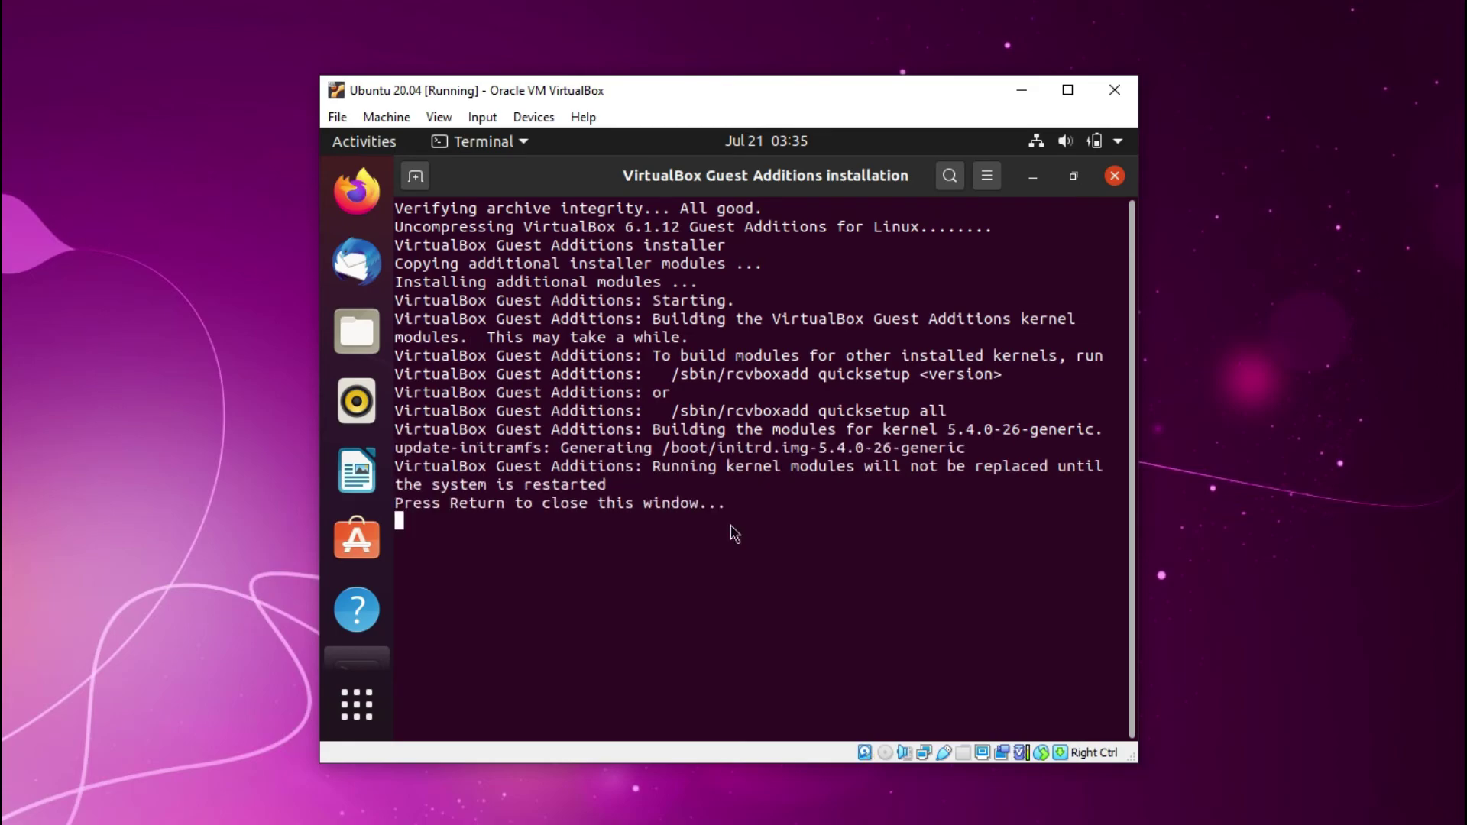
{"action": "key", "text": "Return"}
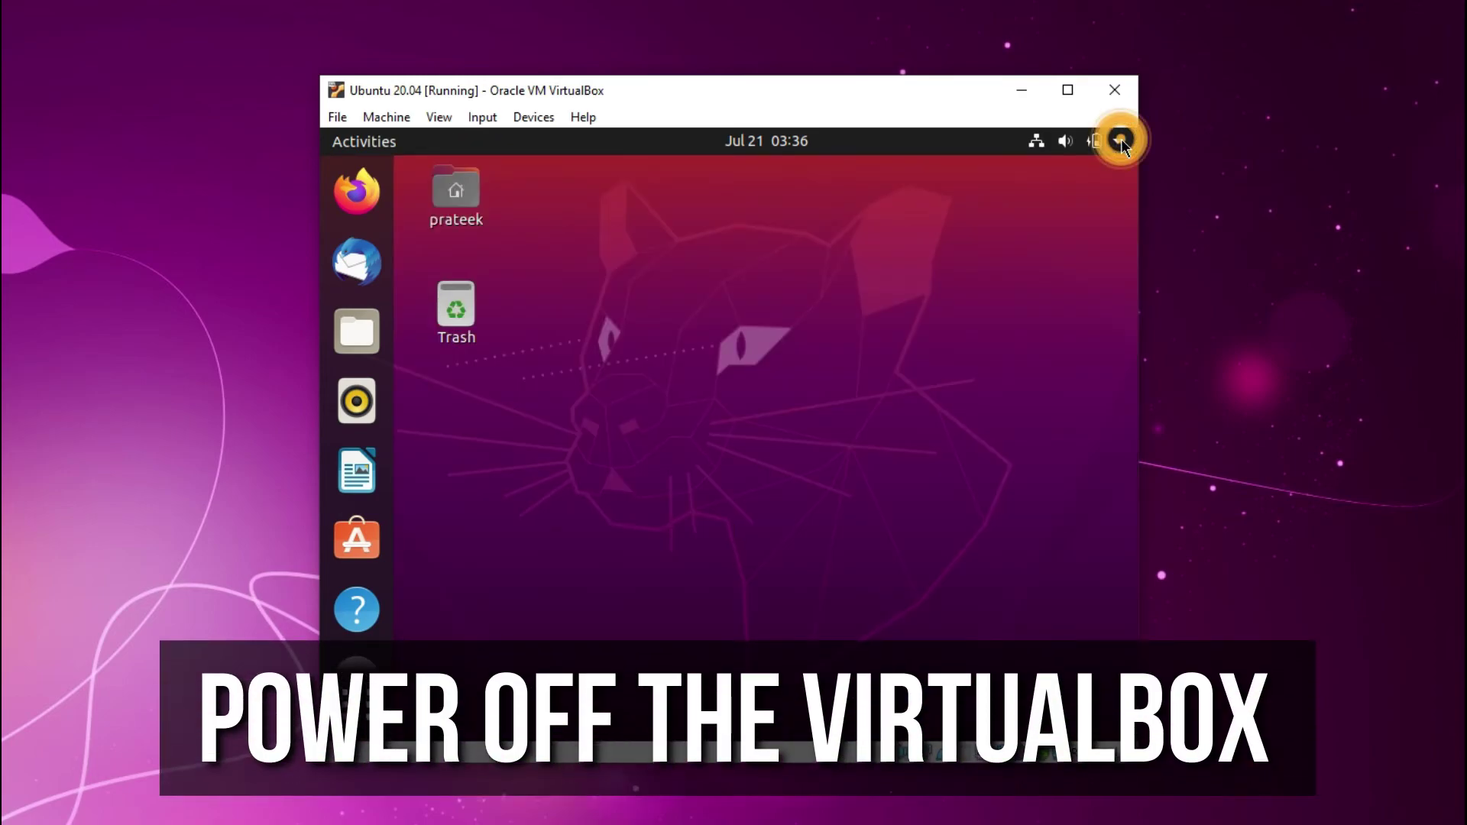
Power off the Ubuntu guest and start the Ubuntu 20.04 VM again from VirtualBox Manager.
{"action": "left_click", "coordinate": [1120, 141]}
{"action": "left_click", "coordinate": [1038, 387]}
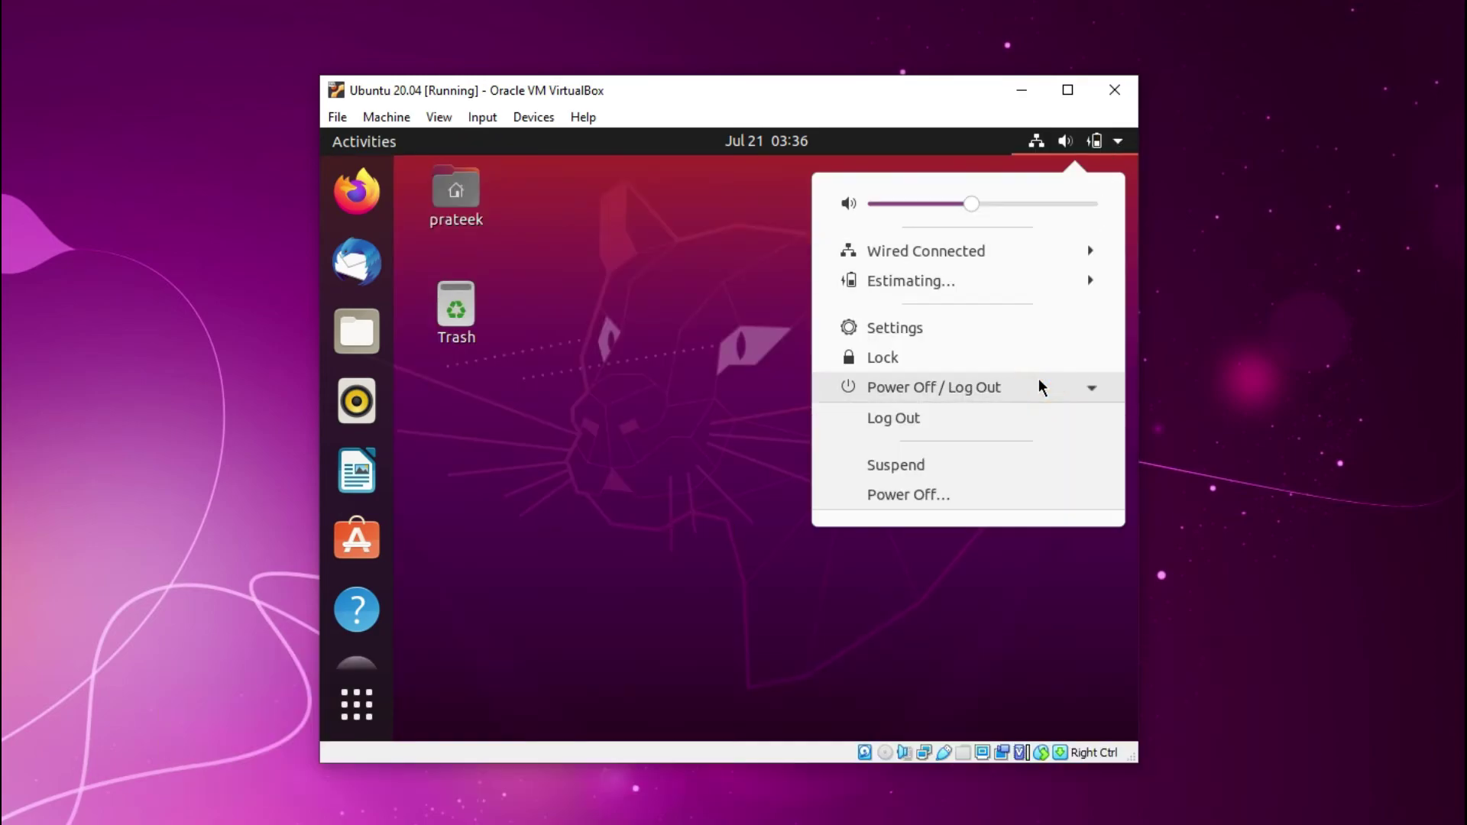
{"action": "left_click", "coordinate": [955, 494]}
{"action": "left_click", "coordinate": [882, 493]}
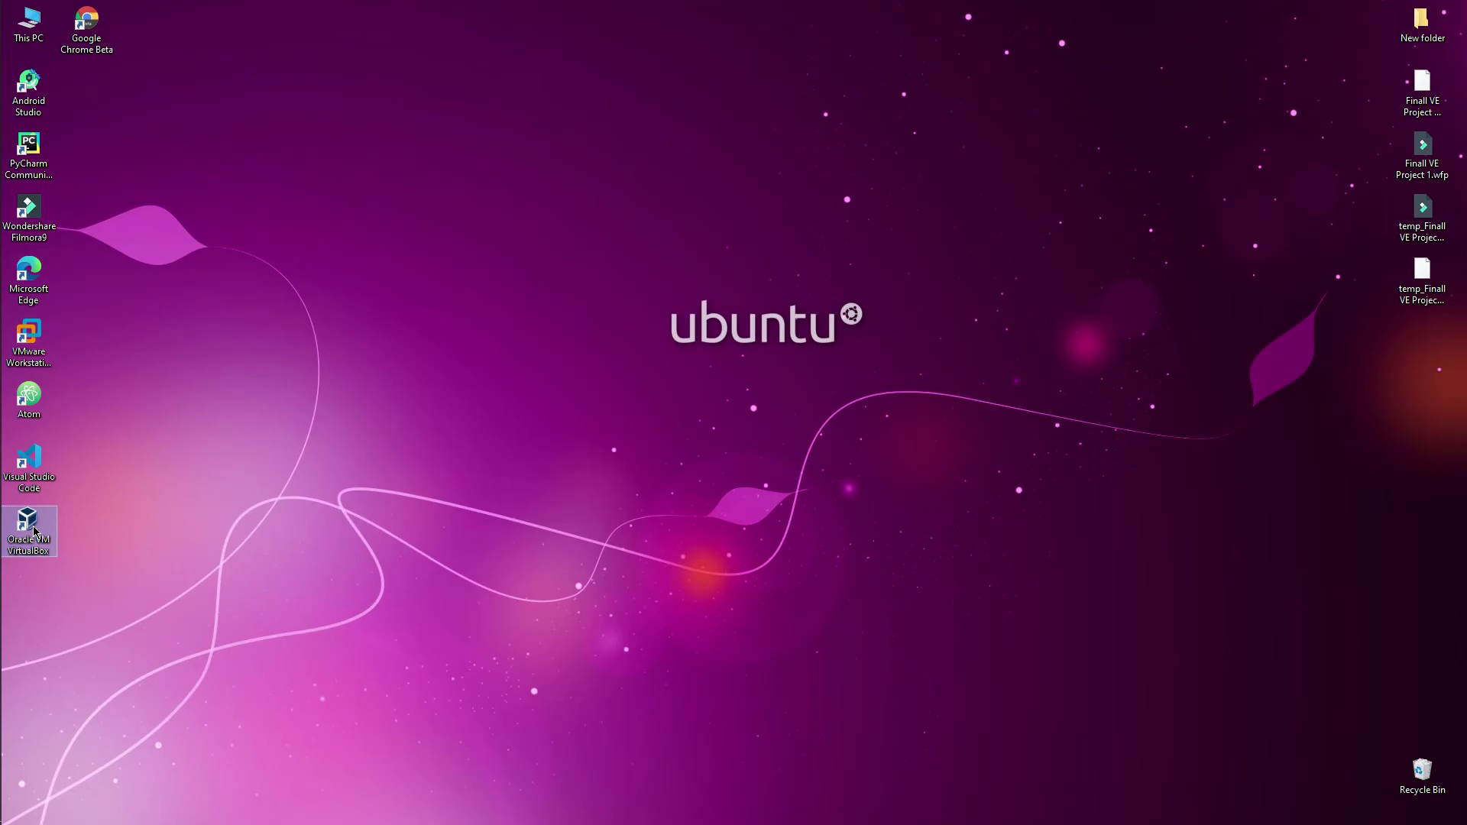
{"action": "double_click", "coordinate": [34, 530]}
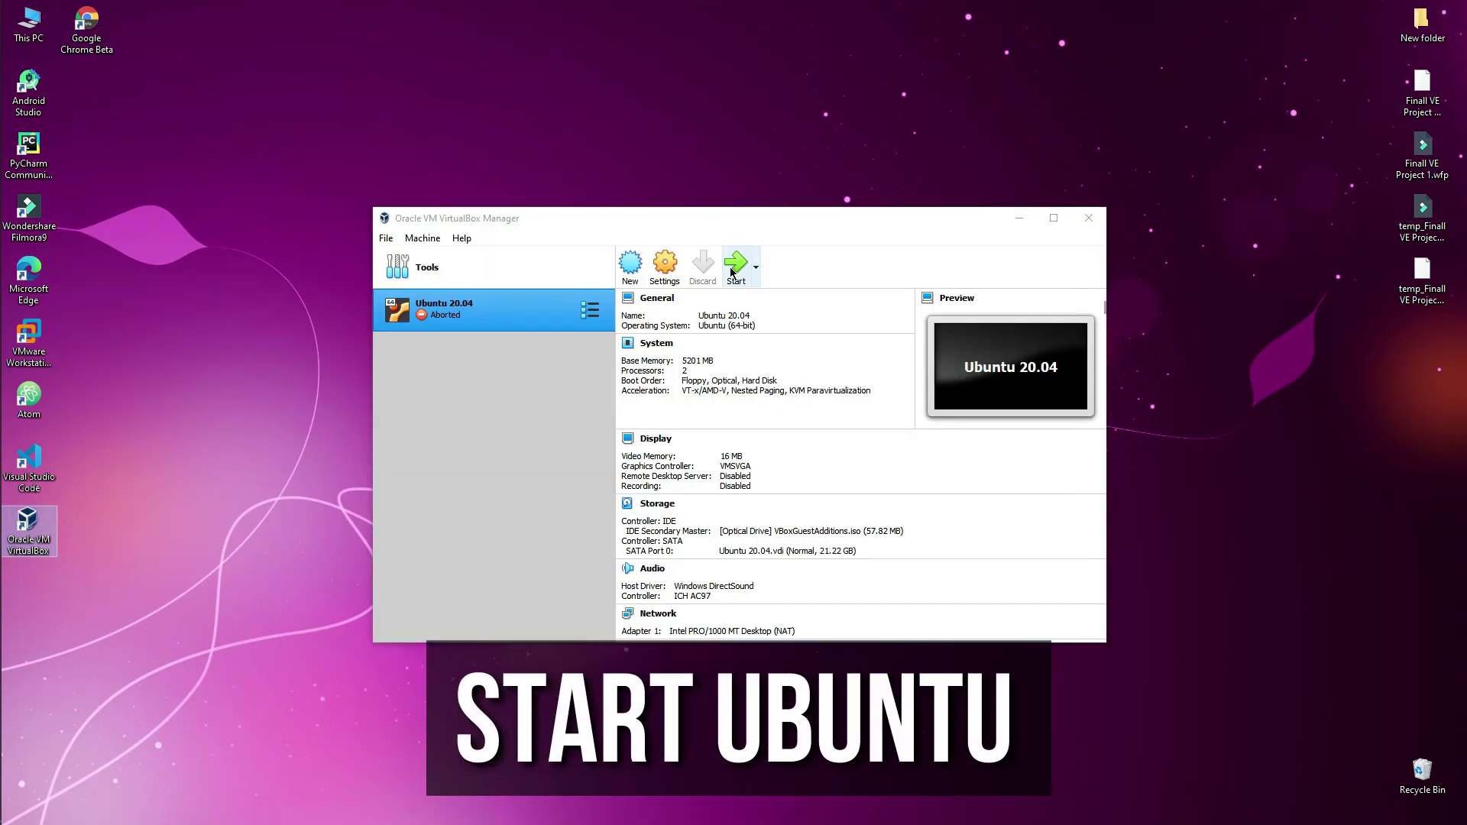
{"action": "left_click", "coordinate": [732, 267]}
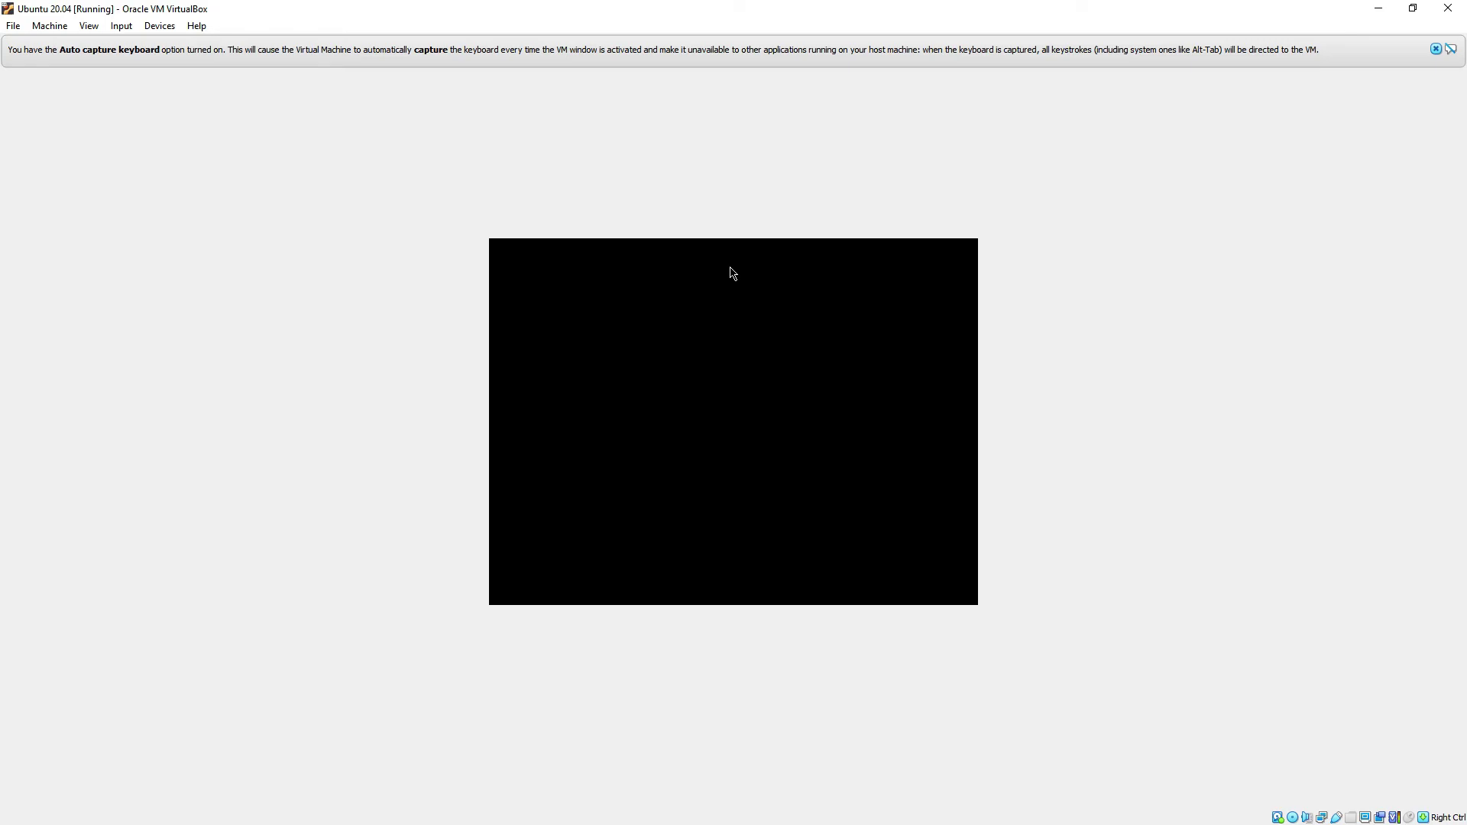
Restore and centre the VM window, dismiss the keyboard and mouse notices, and enlarge it.
{"action": "left_click", "coordinate": [1413, 8]}
{"action": "left_click_drag", "start_coordinate": [353, 7], "coordinate": [772, 255]}
{"action": "left_click", "coordinate": [678, 171]}
{"action": "left_click", "coordinate": [949, 291]}
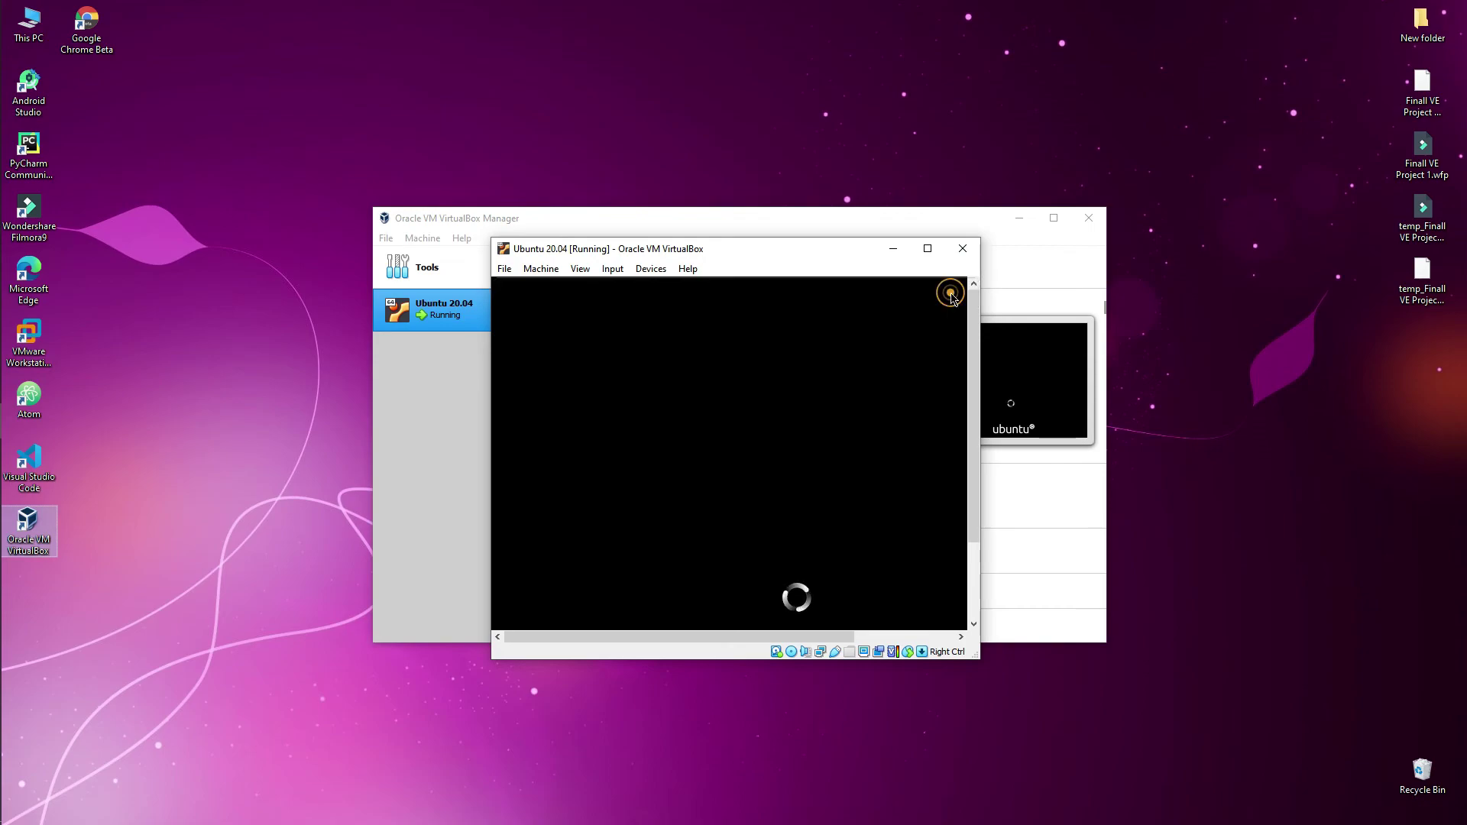
{"action": "left_click_drag", "start_coordinate": [981, 268], "coordinate": [1139, 268]}
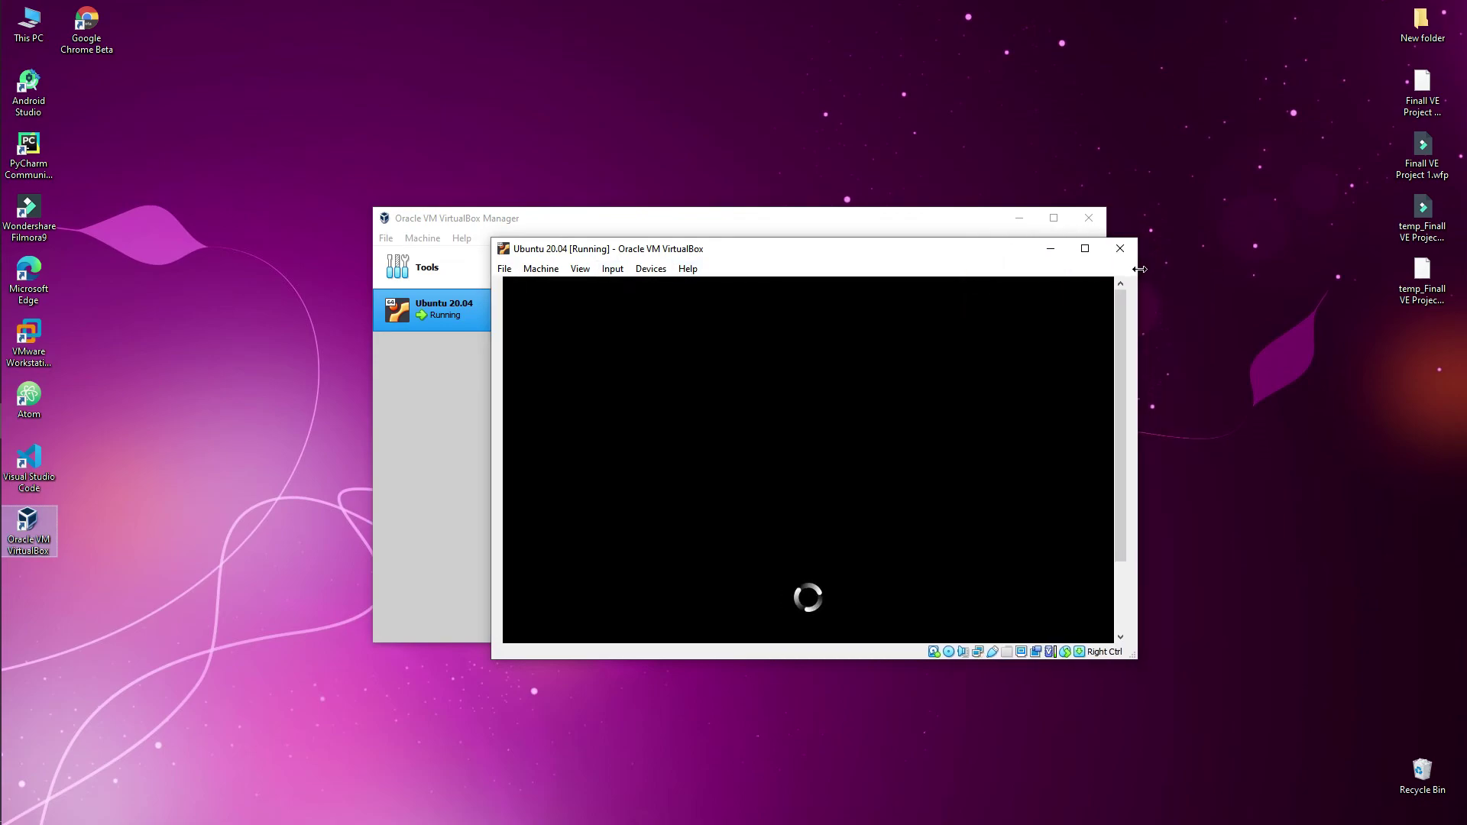
{"action": "left_click_drag", "start_coordinate": [909, 239], "coordinate": [886, 131]}
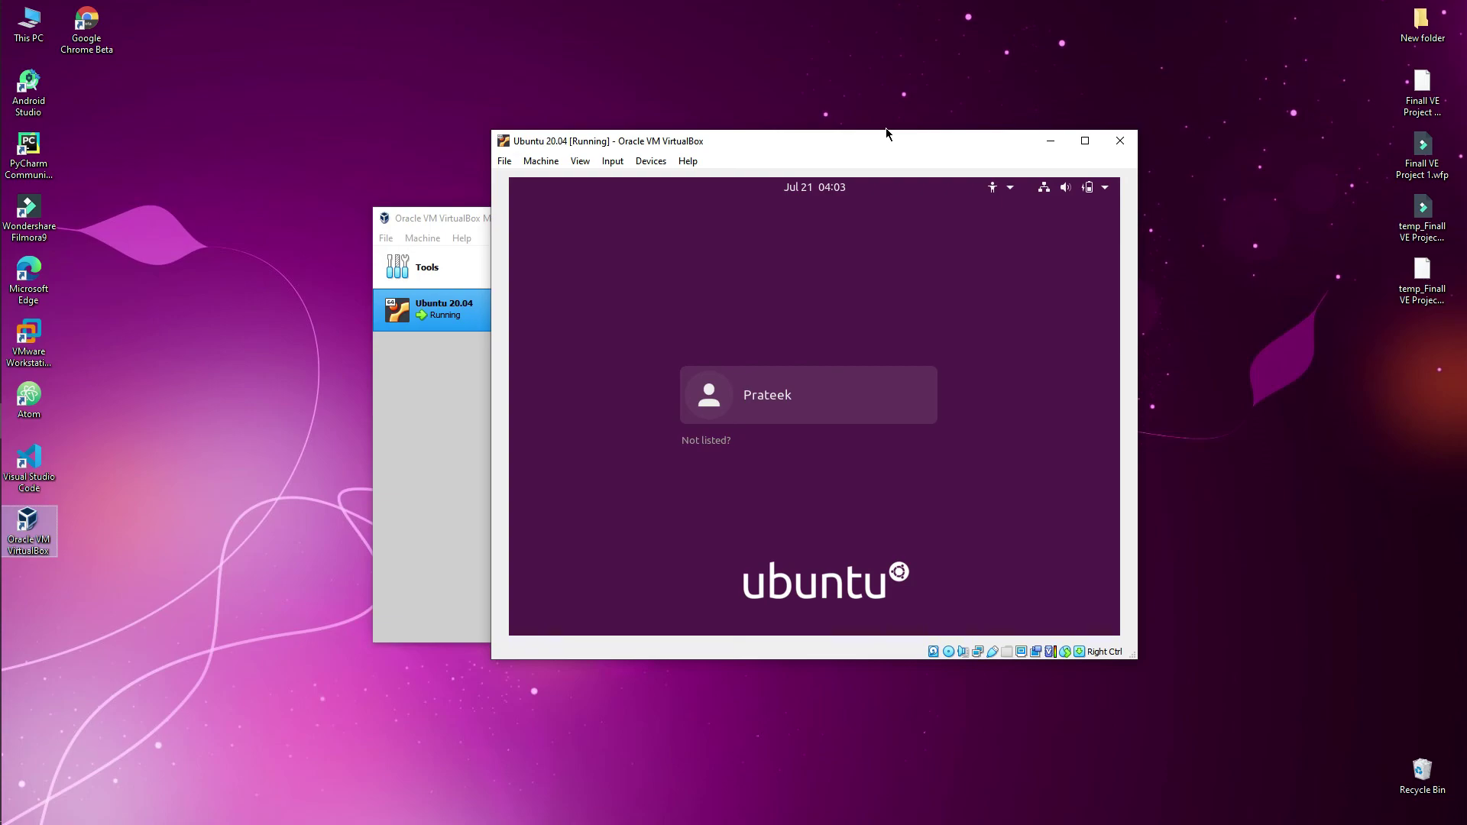
Log into Ubuntu with the account password, retyping it once, and maximize the VM window.
{"action": "type", "text": "•"}
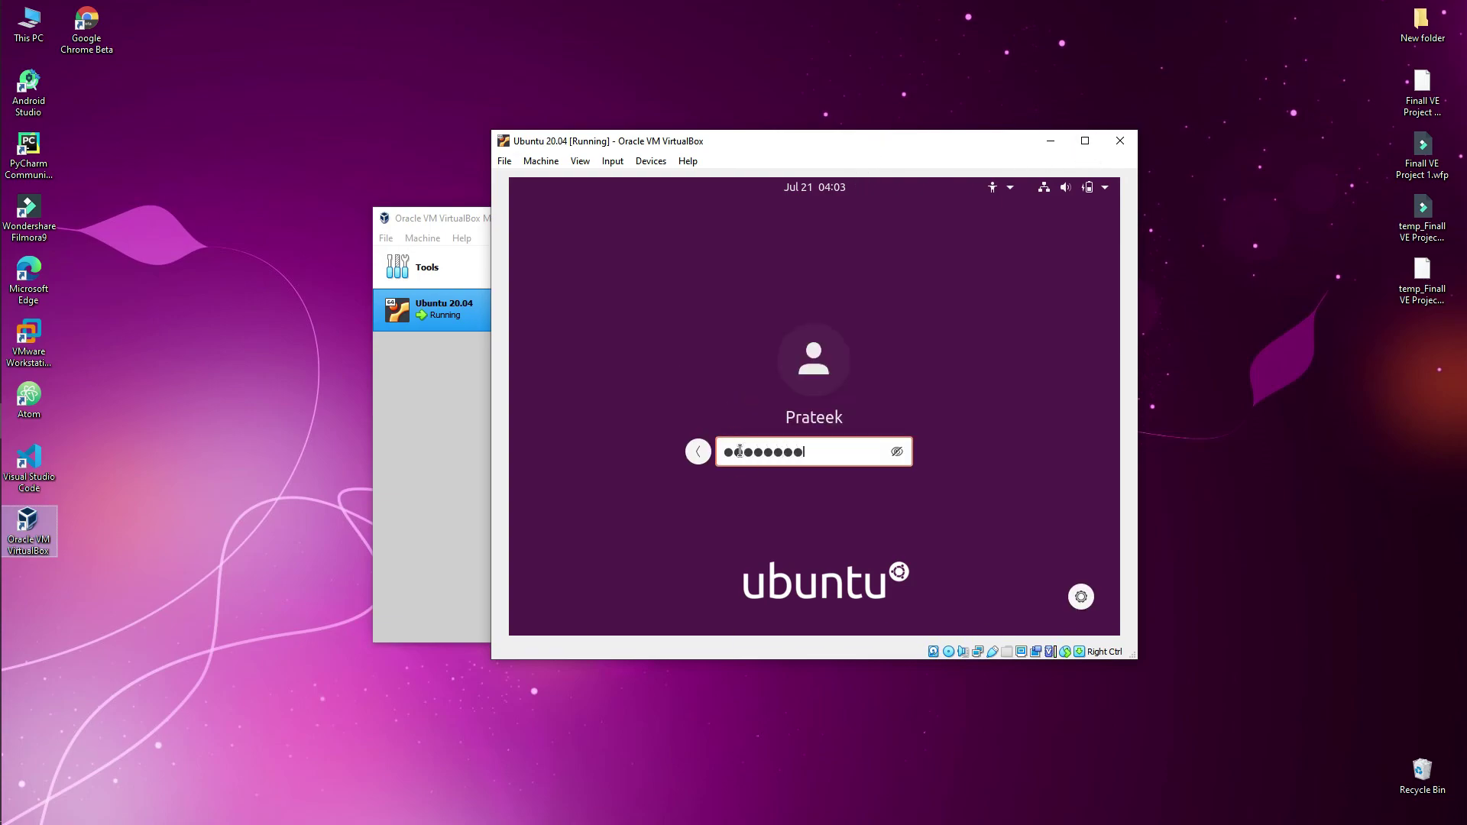
{"action": "type", "text": "••••"}
{"action": "key", "text": "Return"}
{"action": "type", "text": "•••"}
{"action": "key", "text": "Return"}
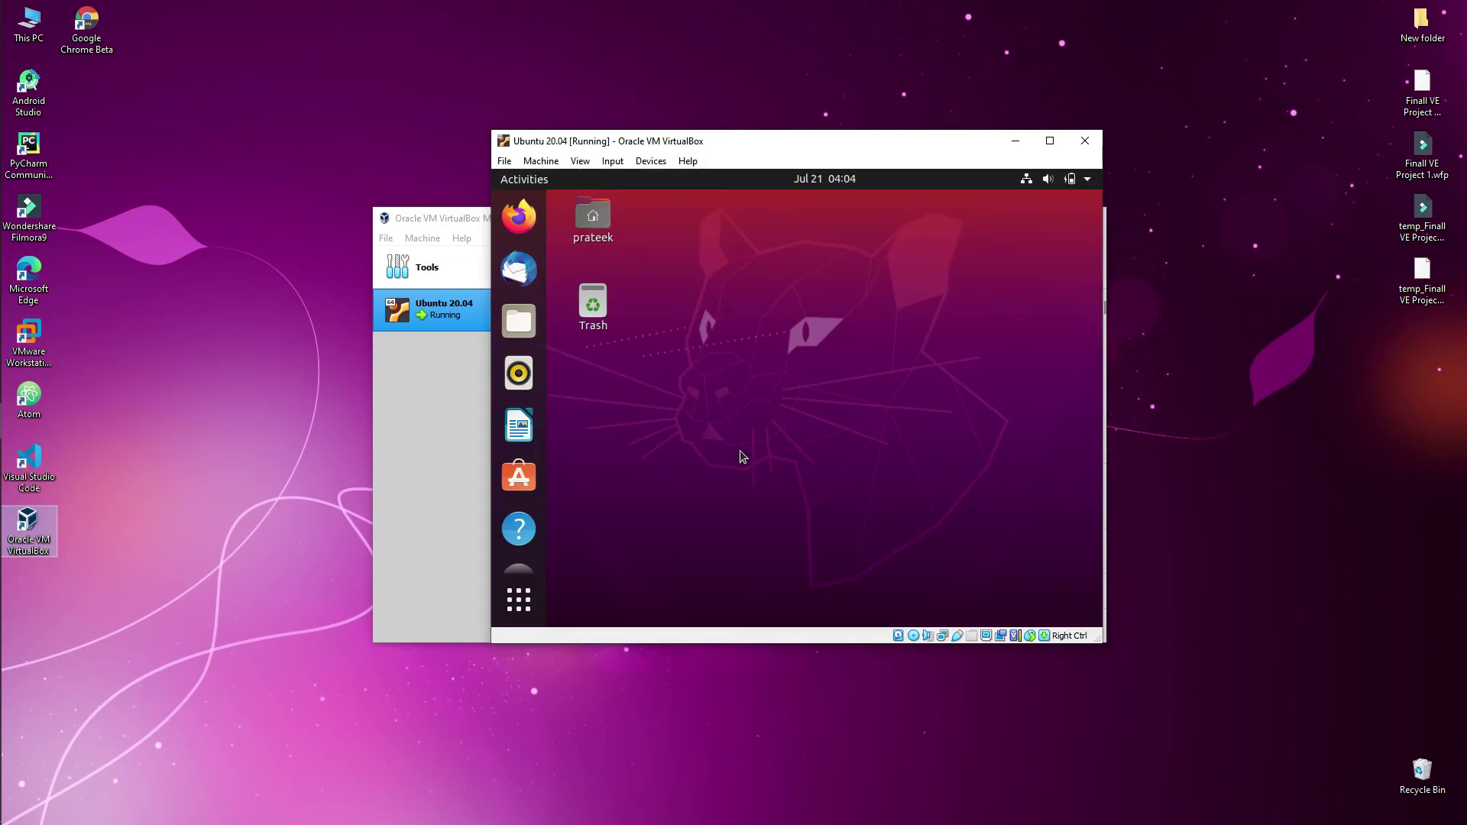
{"action": "left_click", "coordinate": [1059, 142]}
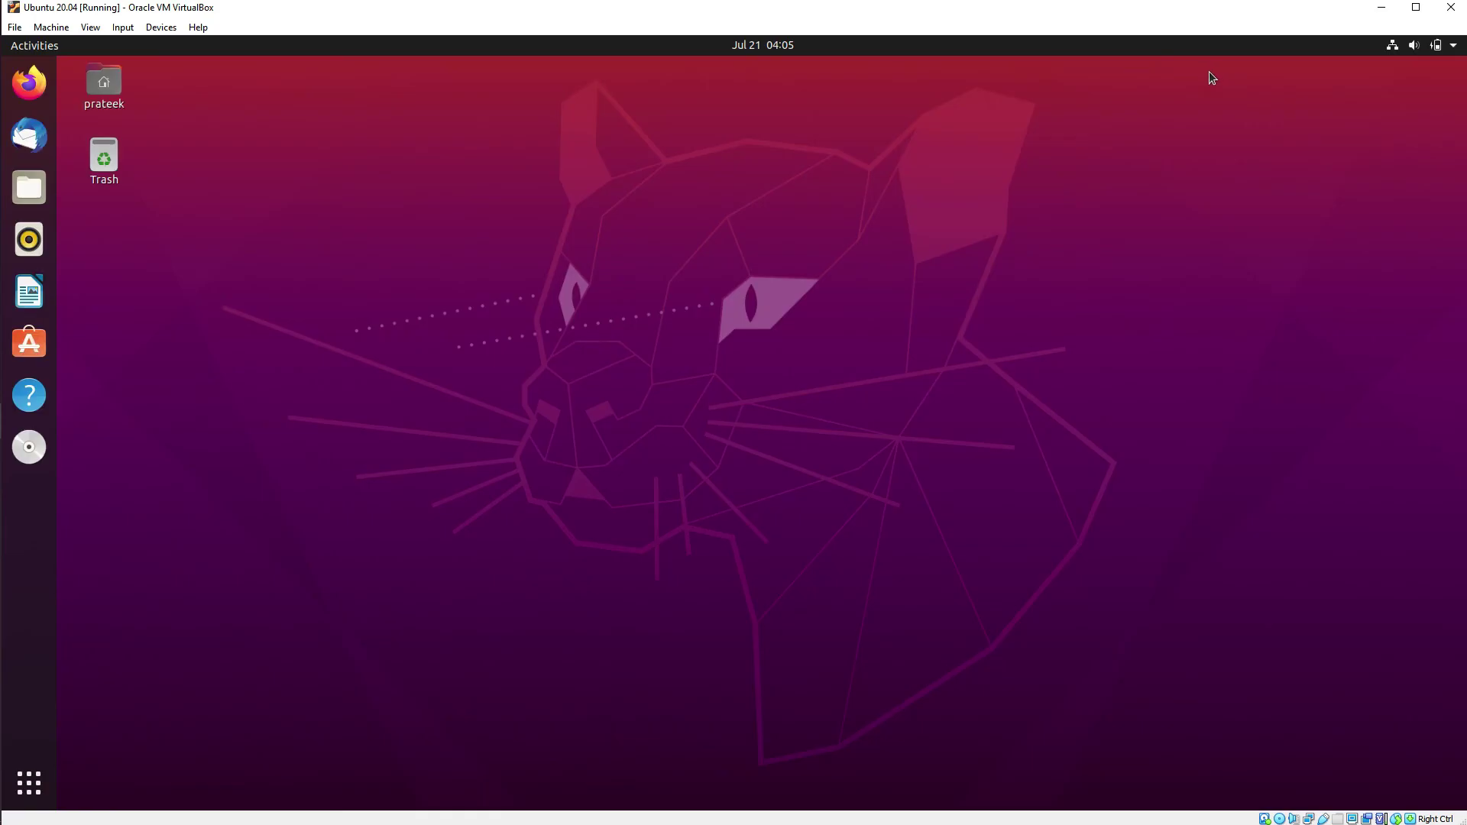